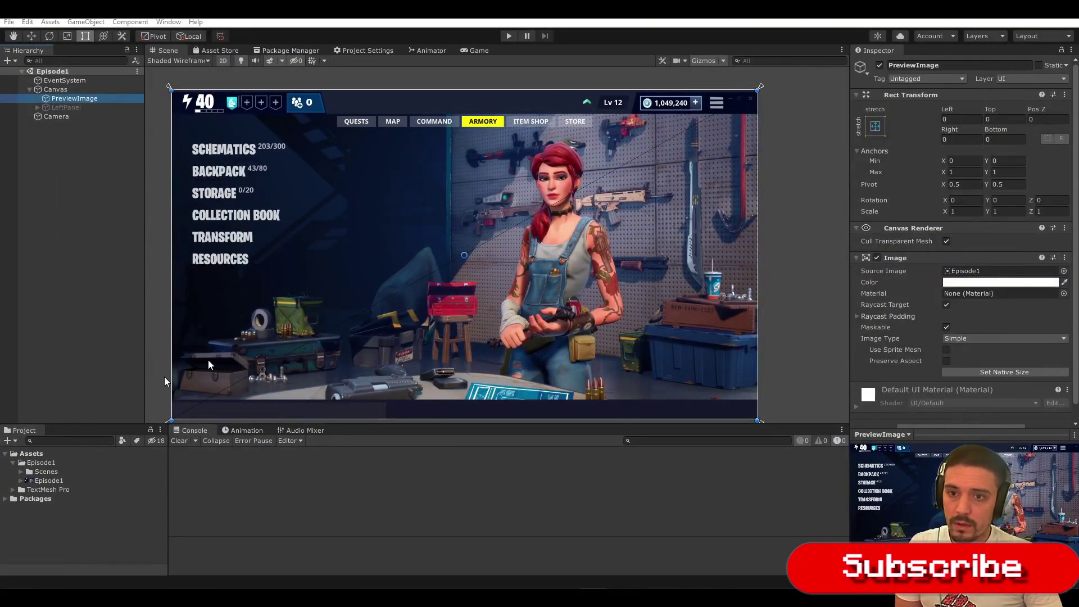
Select the PreviewImage reference and toggle its visibility to check it on the canvas
click(93, 117)
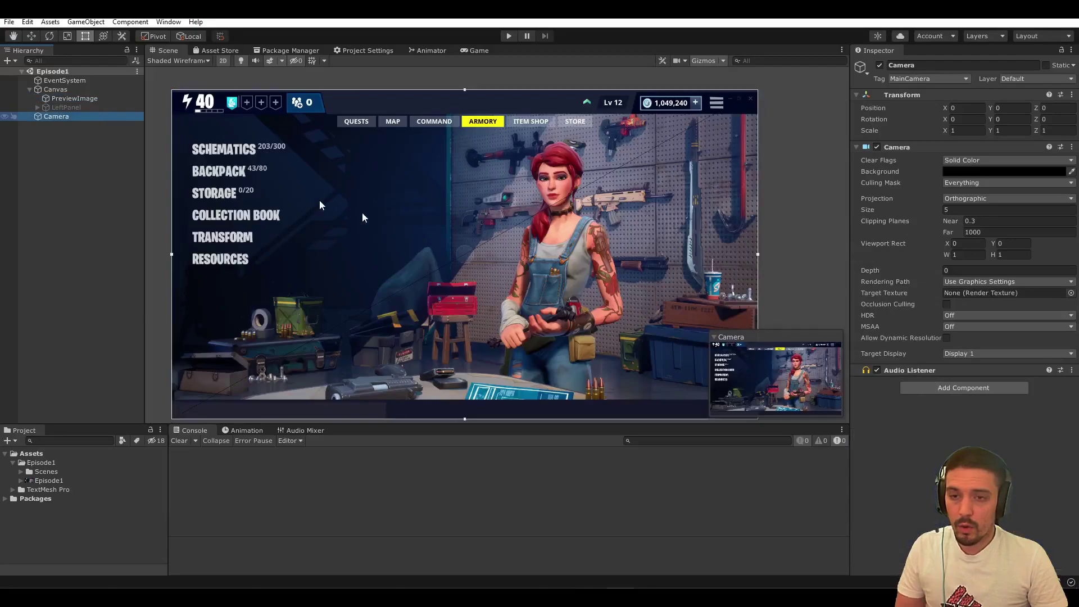
click(52, 107)
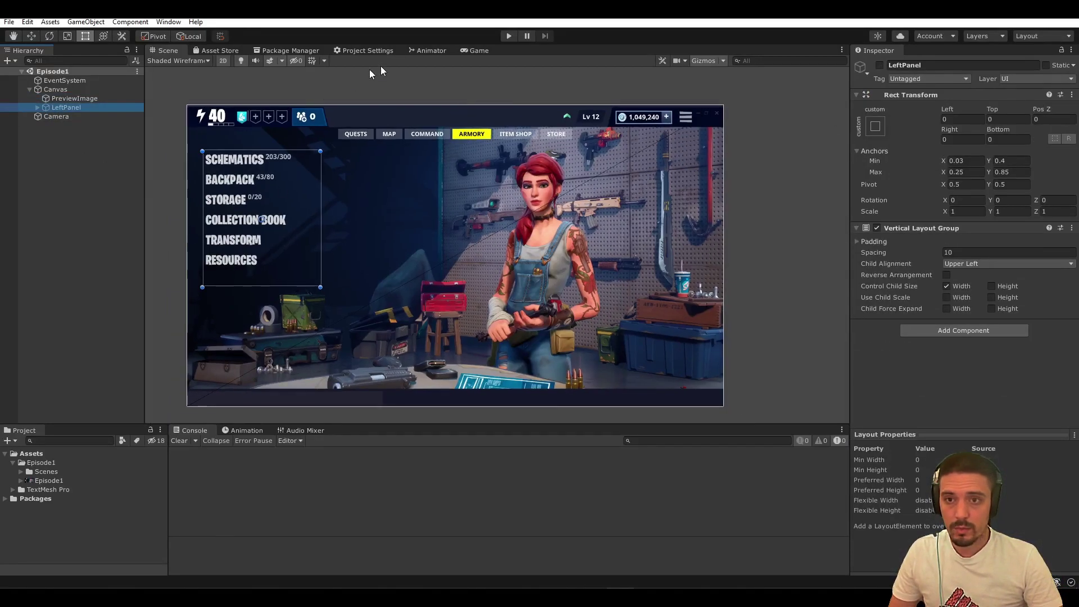
drag(476, 50, 494, 258)
drag(483, 55, 458, 57)
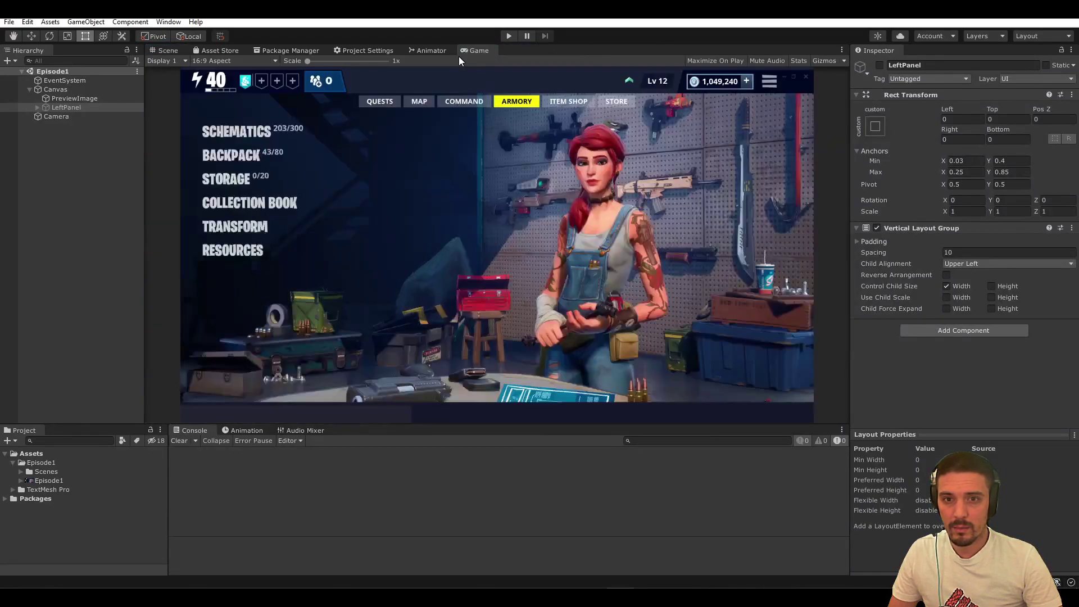
click(42, 98)
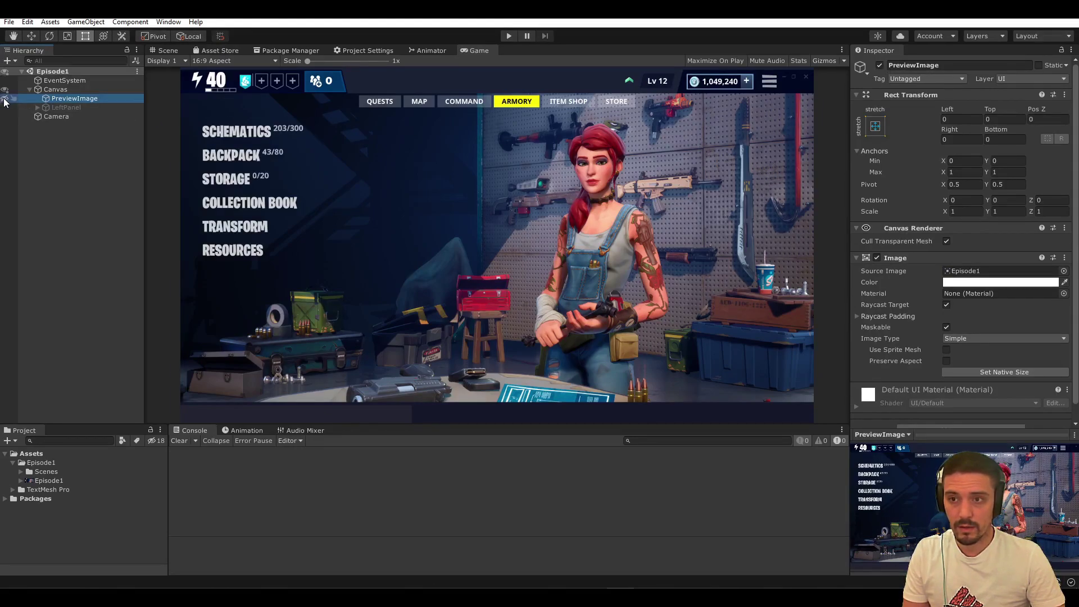
click(165, 50)
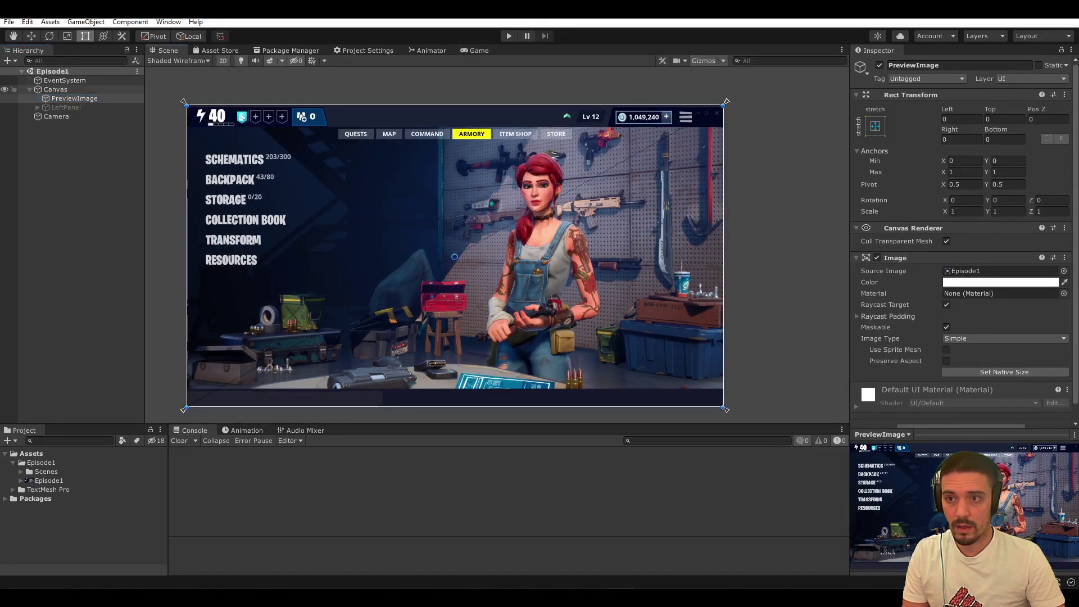
click(4, 100)
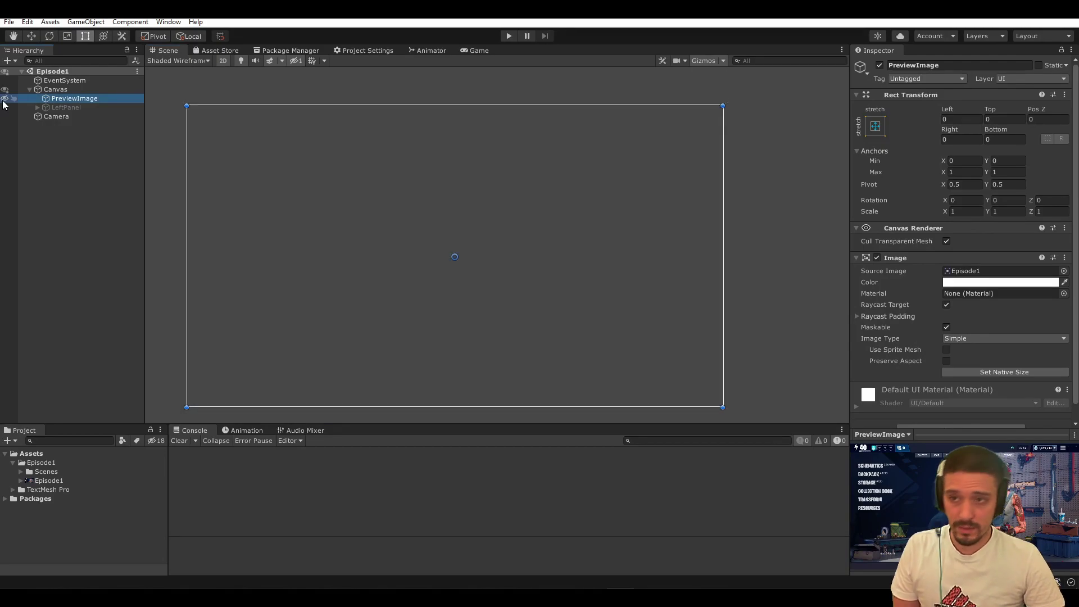
click(5, 100)
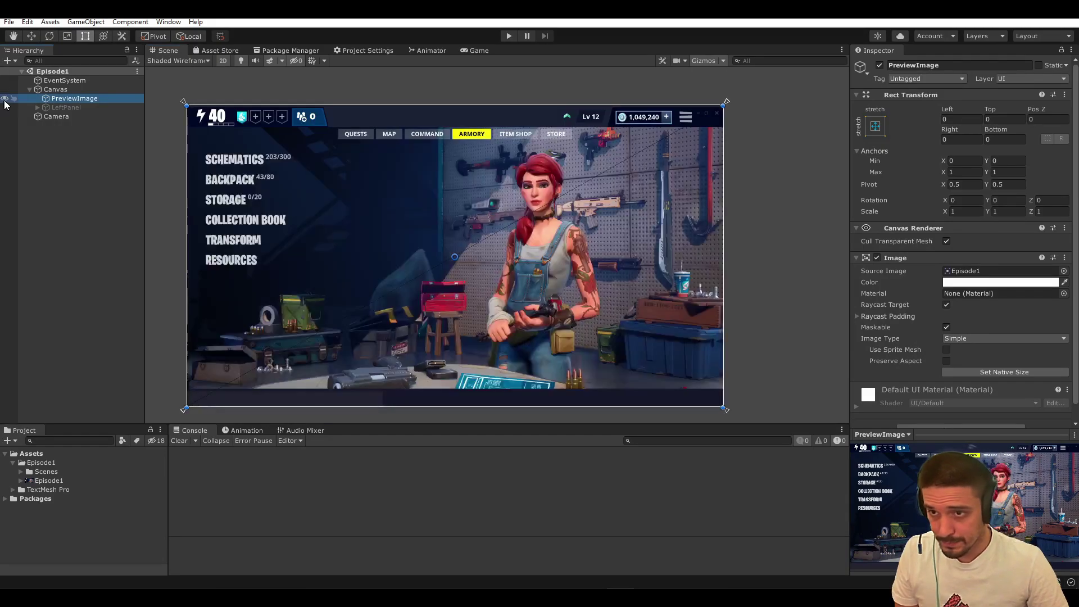
Set the PreviewImage colour's alpha to 0.2
click(1000, 282)
key(Escape)
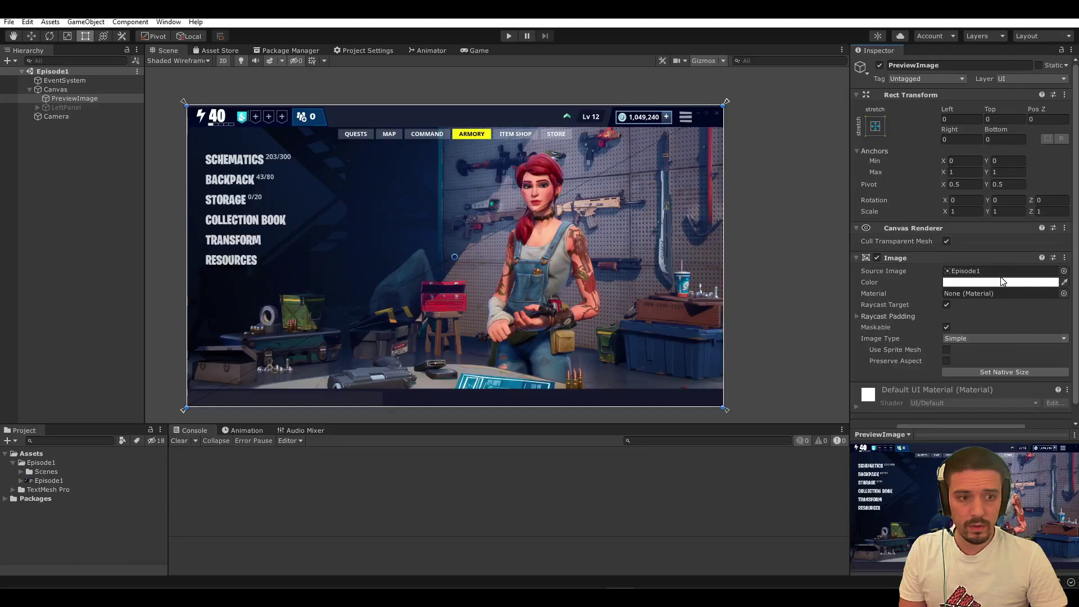
click(1002, 283)
click(1058, 498)
text(.2)
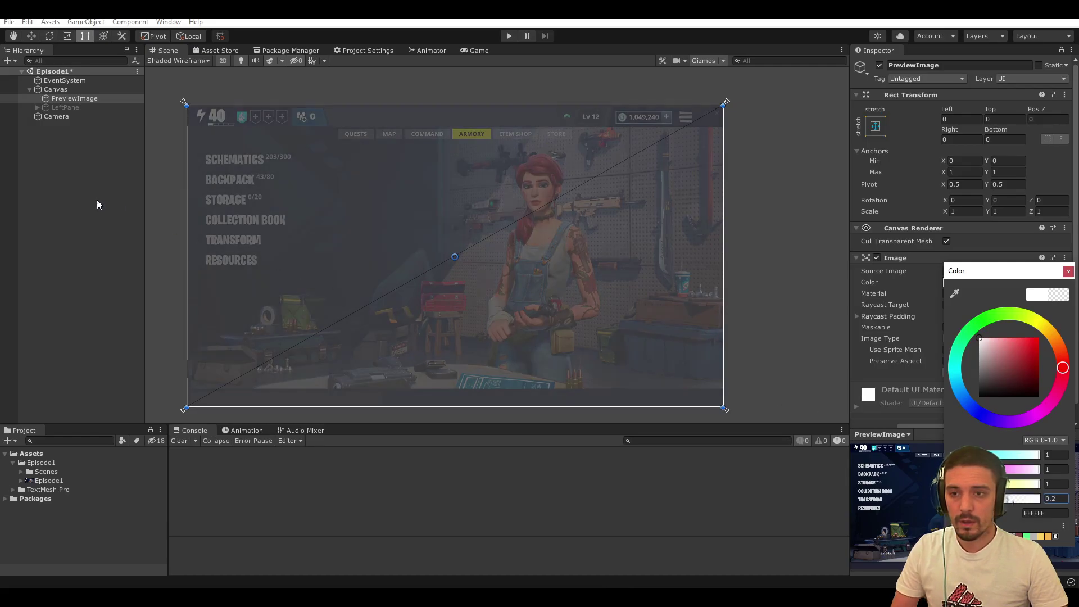
click(100, 180)
Select LeftPanel and switch it back to active
click(49, 91)
click(52, 99)
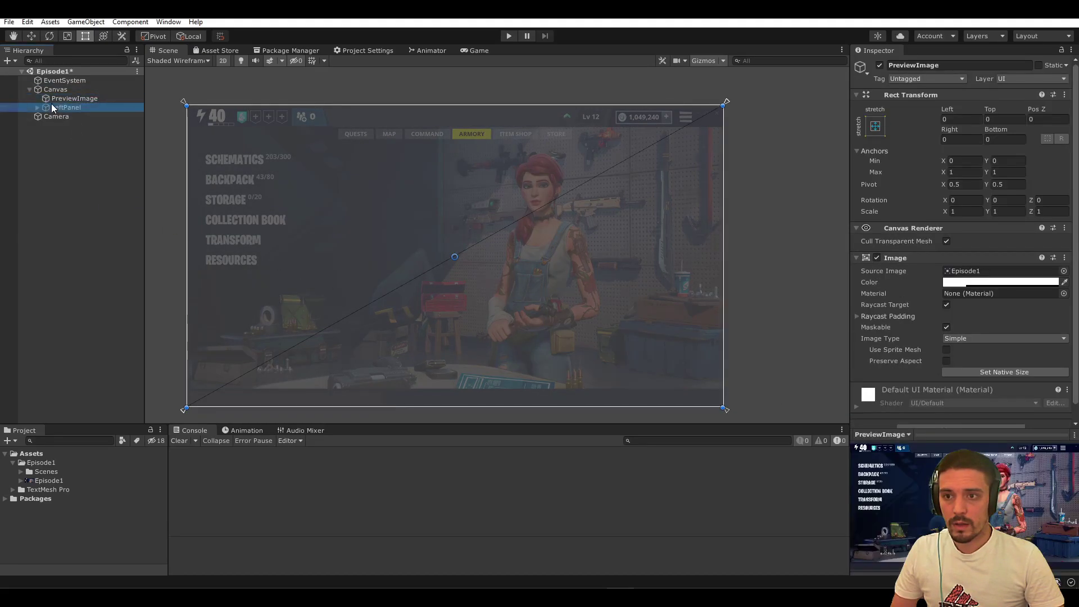
click(66, 108)
click(880, 66)
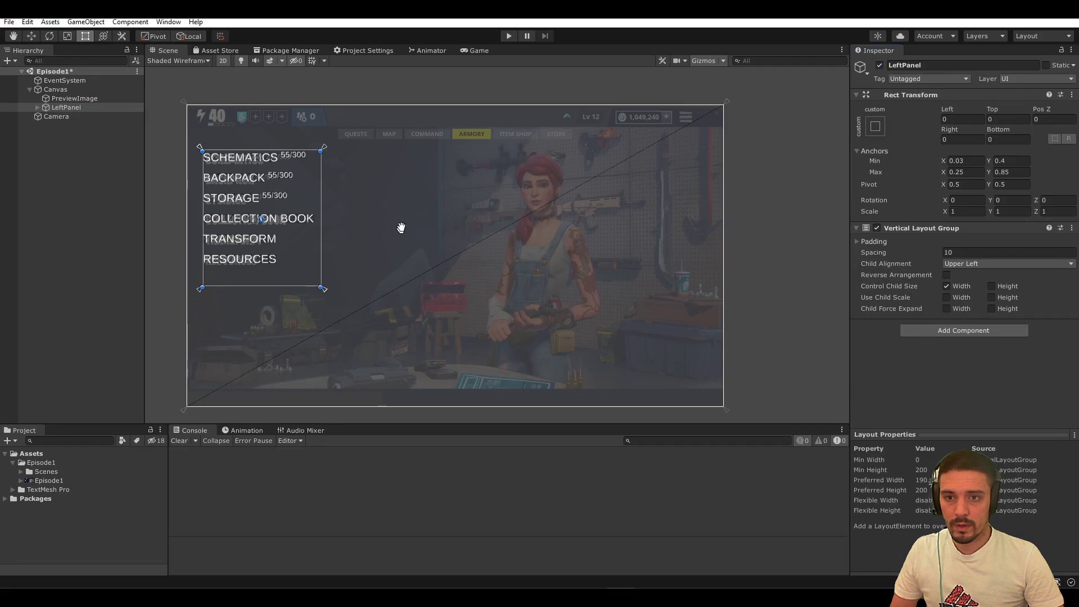
Pan and zoom the Scene view to inspect the left menu over the faded reference
middle_drag(399, 229, 502, 175)
scroll(453, 238, up, 6)
middle_drag(457, 210, 439, 314)
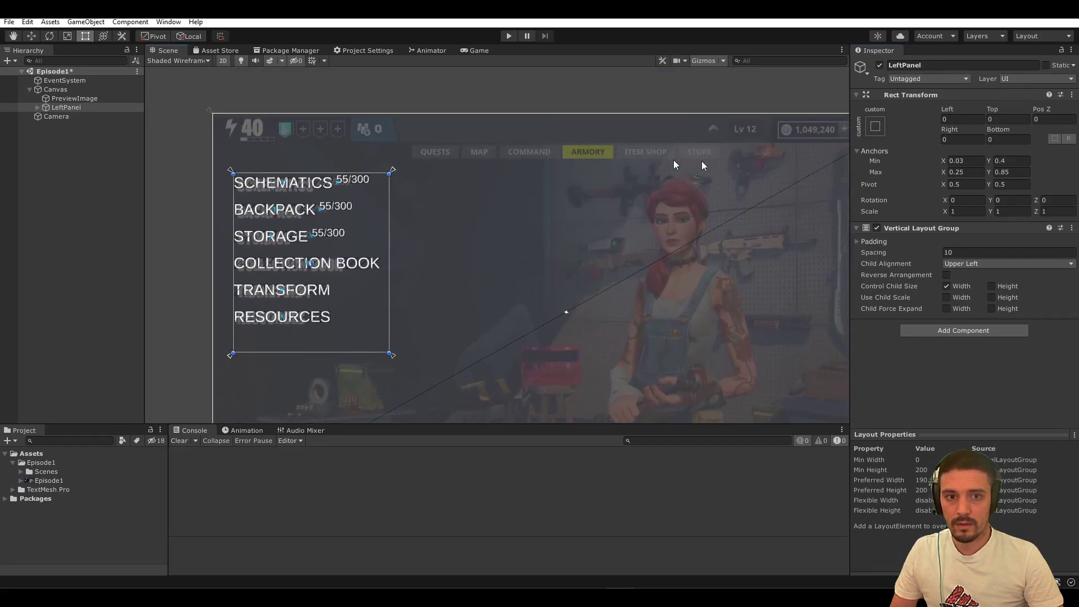
middle_drag(608, 286, 544, 271)
scroll(542, 276, down, 2)
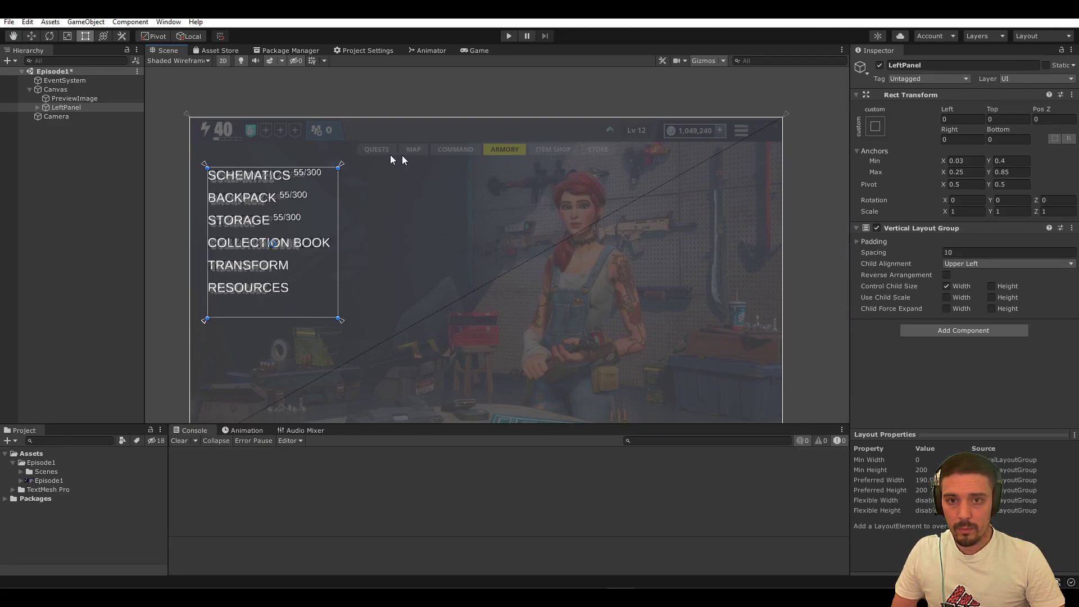
scroll(436, 176, up, 5)
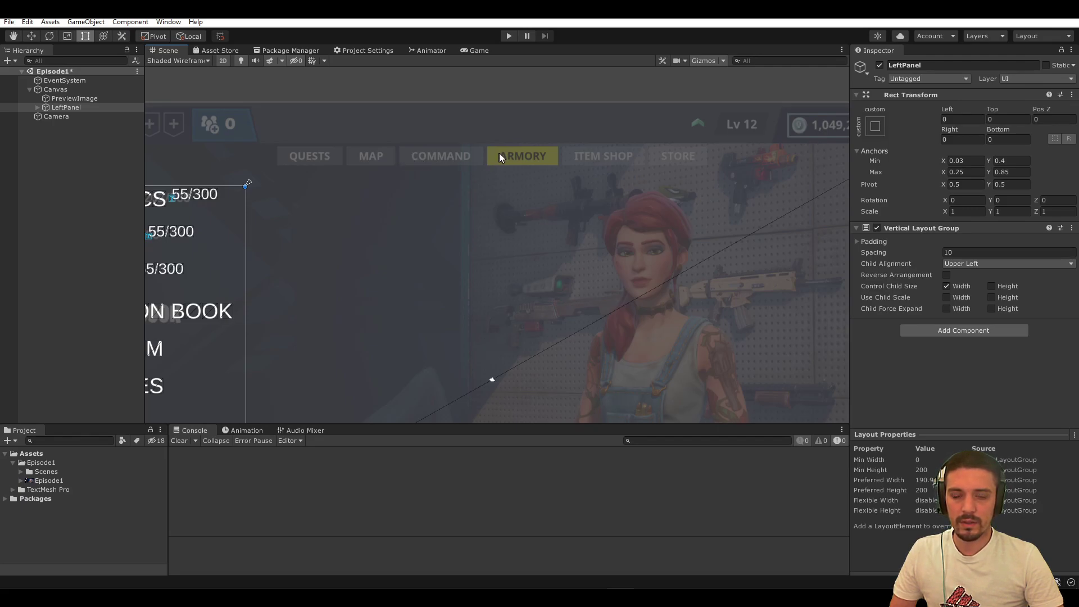
click(73, 99)
Select Canvas and frame the whole left menu in the Scene view
click(62, 89)
right_click(66, 92)
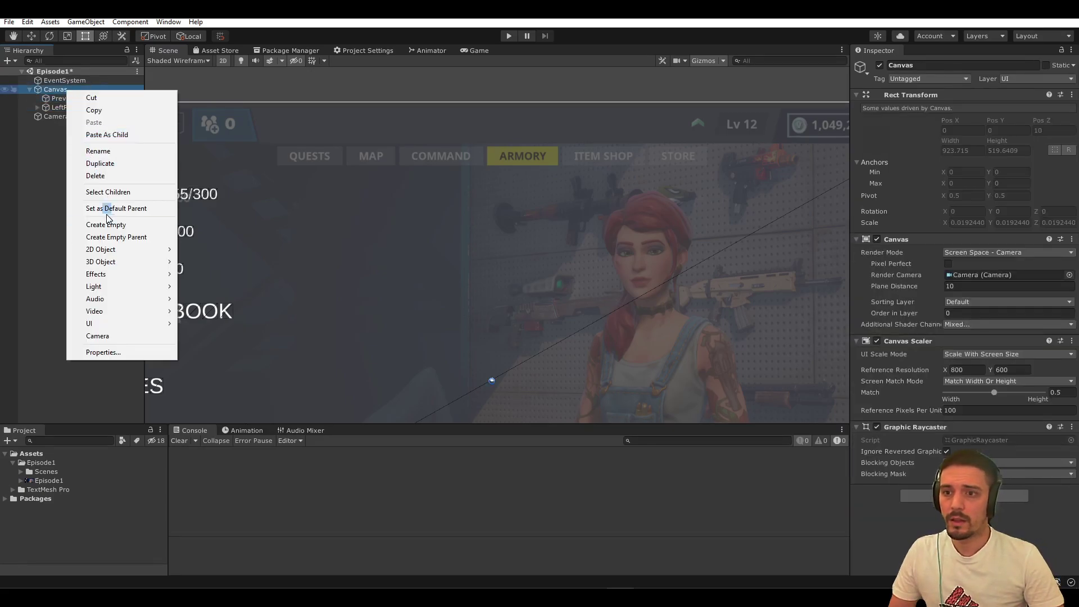
click(66, 108)
middle_drag(265, 262, 441, 197)
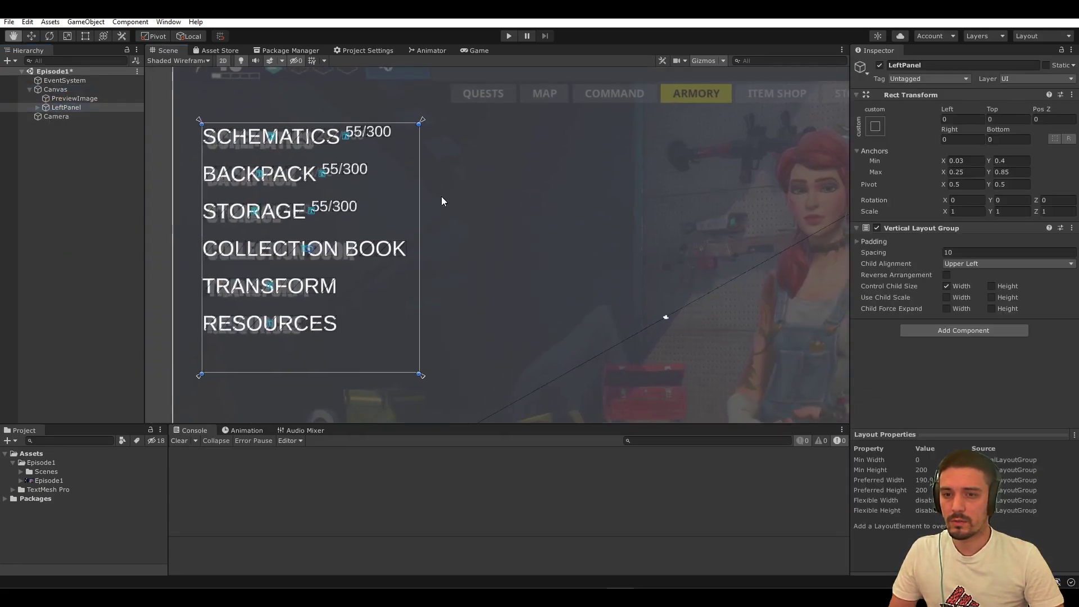
scroll(441, 199, down, 4)
middle_drag(523, 202, 436, 219)
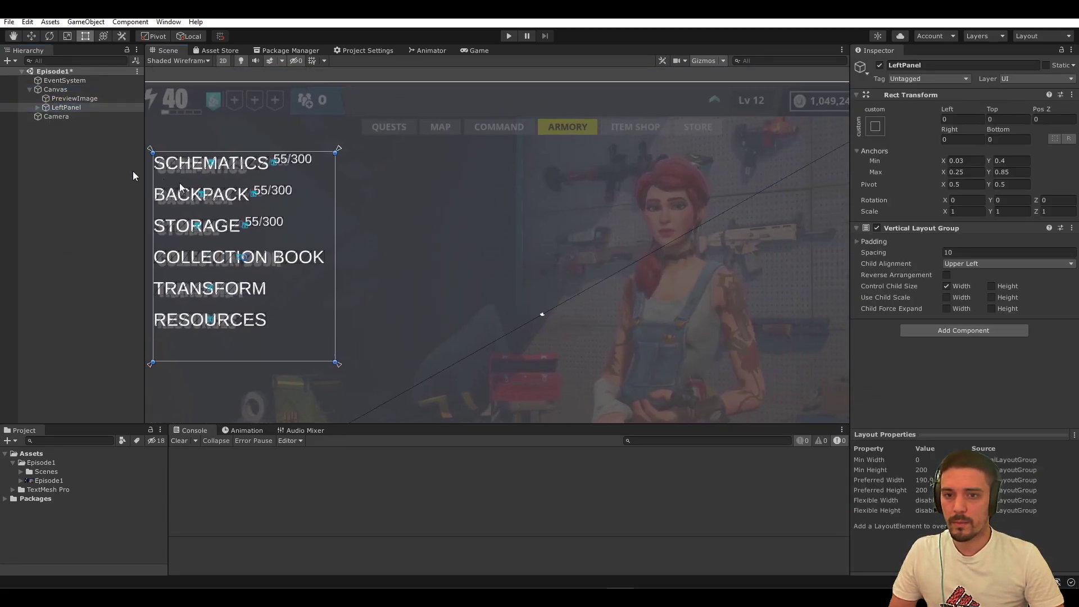
Create an empty GameObject under Canvas named TopButtons
right_click(66, 91)
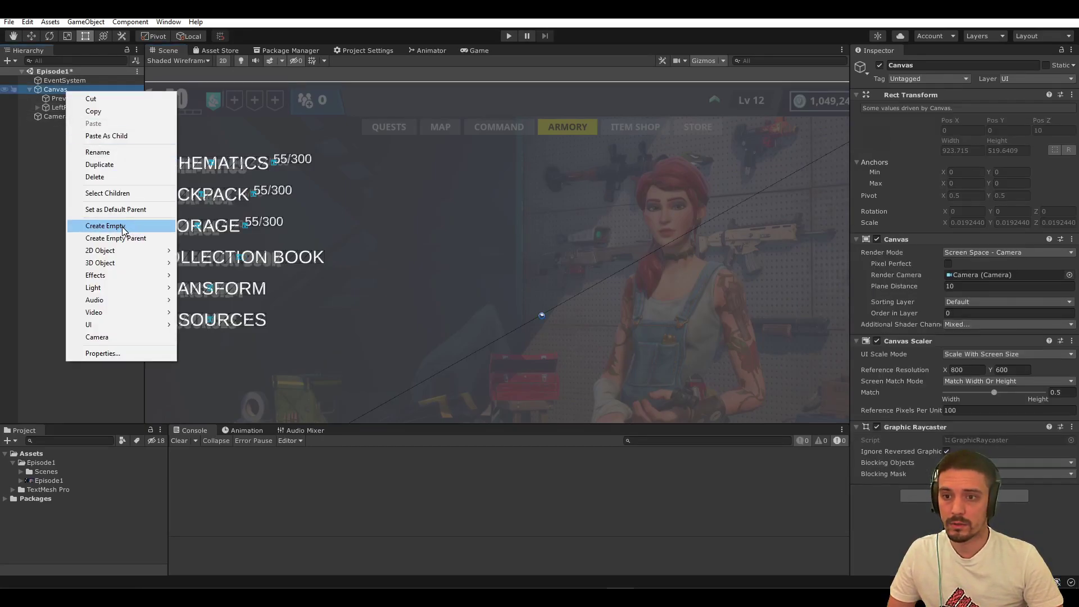
click(104, 226)
text(T)
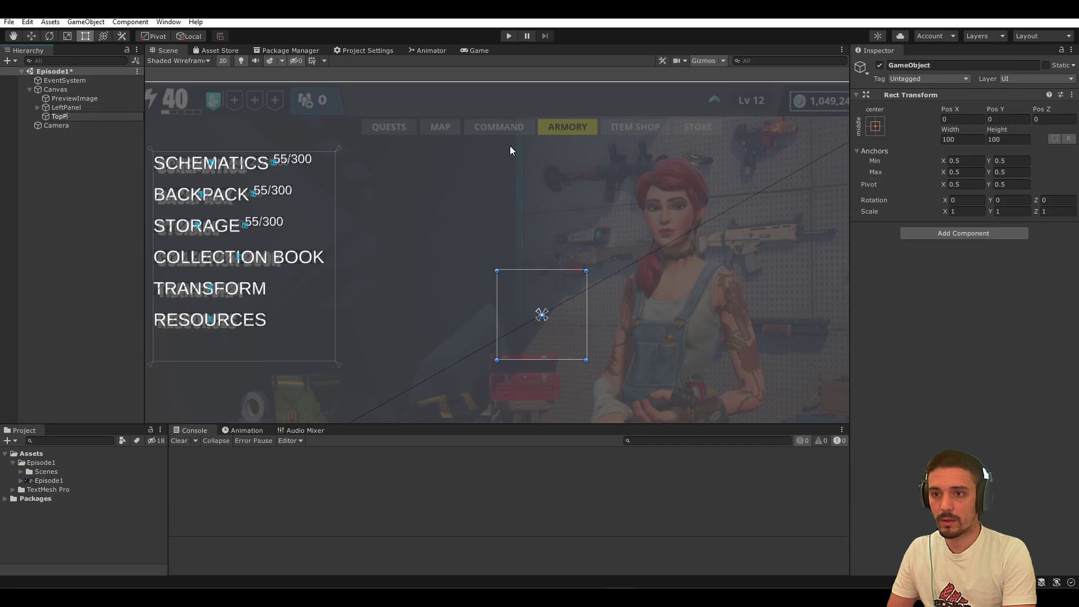
text(opButtons)
key(Return)
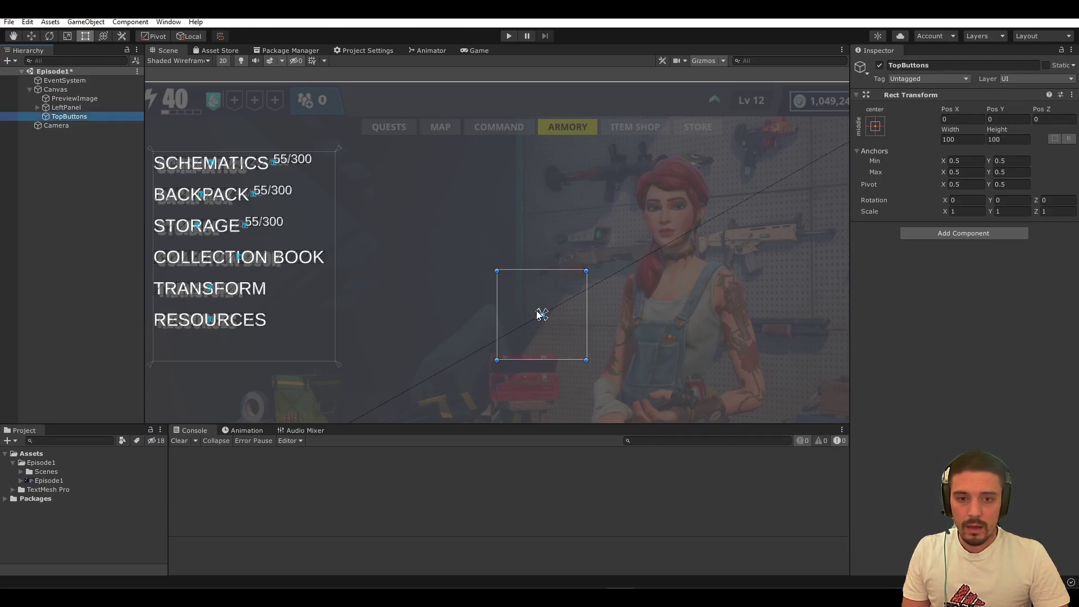
Move TopButtons up to the top bar and drag its anchors to the strip's ends
drag(541, 315, 455, 219)
key(ctrl+z)
scroll(541, 315, up, 1)
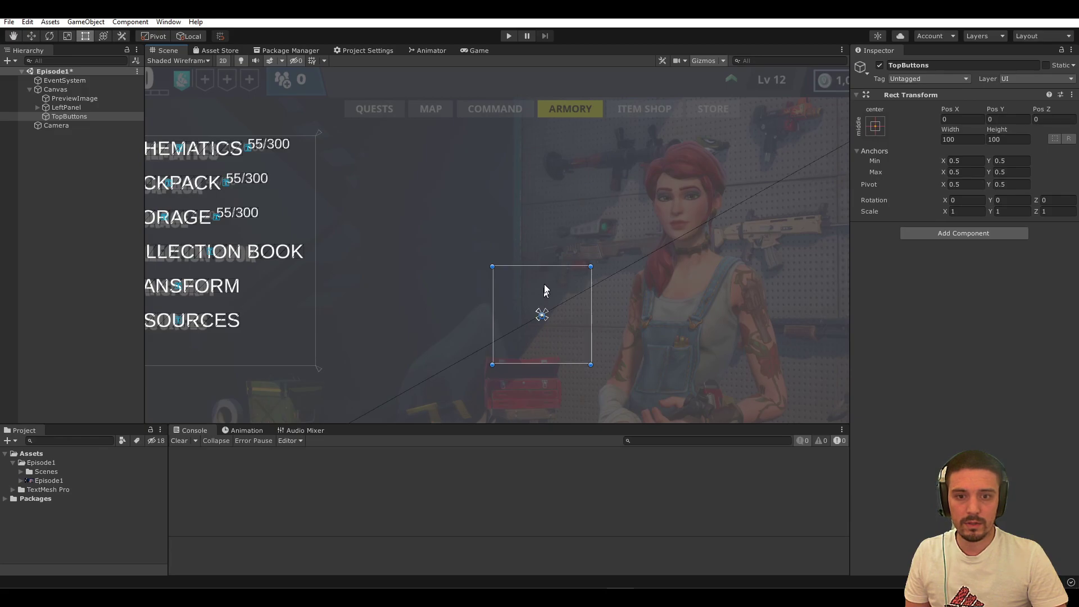
drag(544, 284, 542, 86)
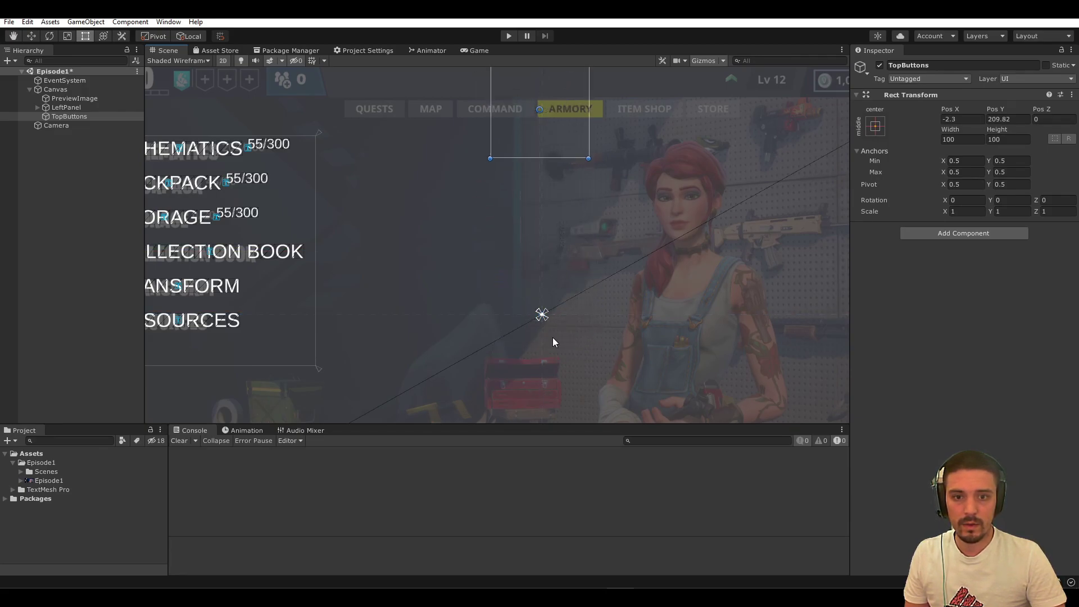
middle_drag(548, 337, 519, 354)
drag(519, 351, 318, 132)
drag(525, 357, 722, 167)
Review the anchor values (Min 0.281/0.881, Max 0.720/0.924) while panning along the bar
scroll(687, 228, up, 5)
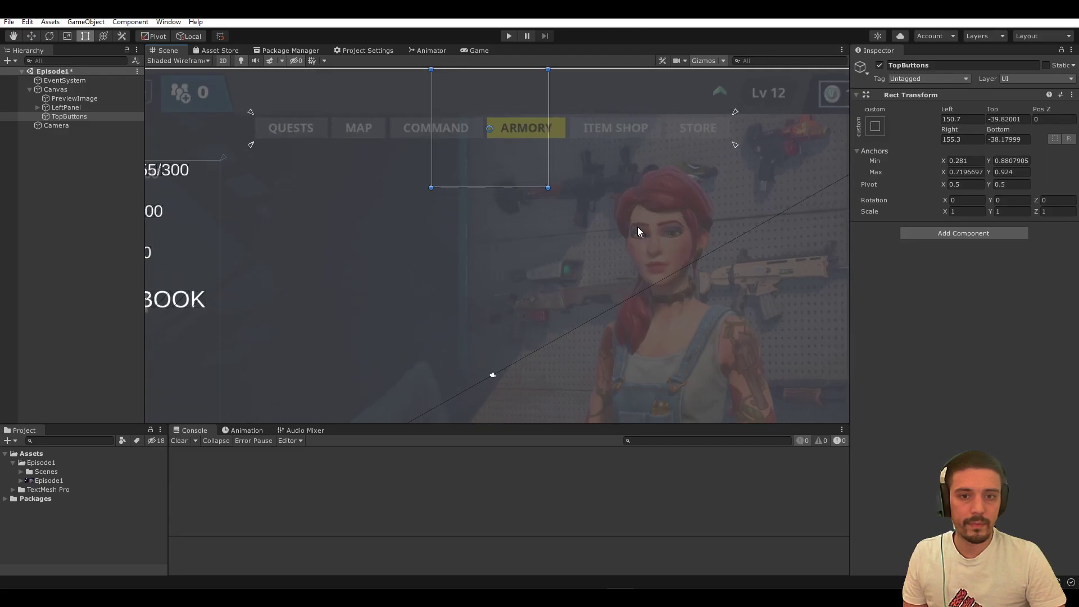
middle_drag(687, 233, 615, 250)
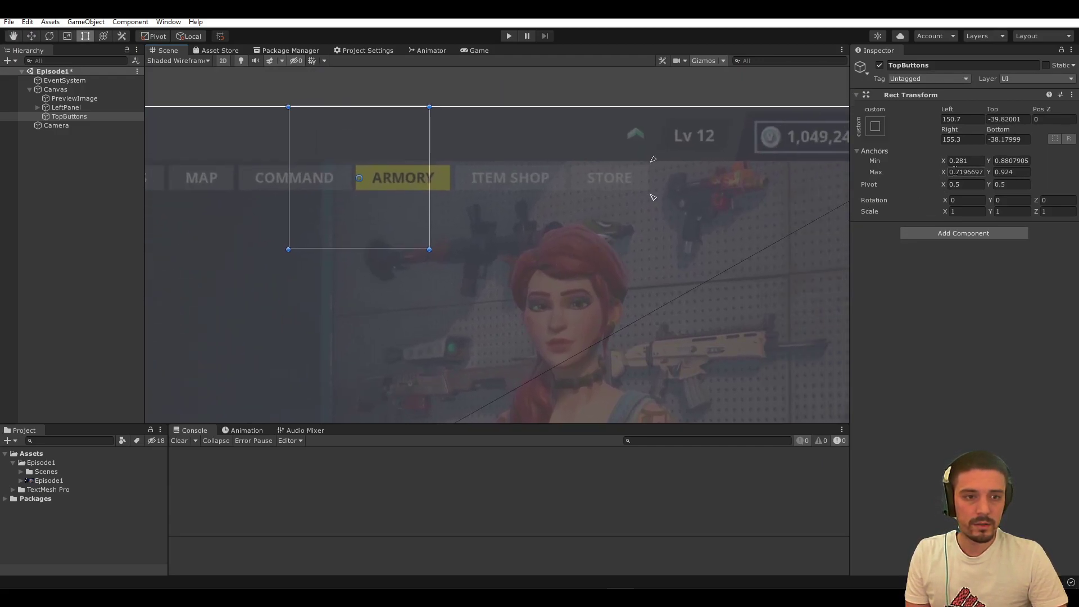
click(958, 160)
middle_drag(388, 281, 466, 277)
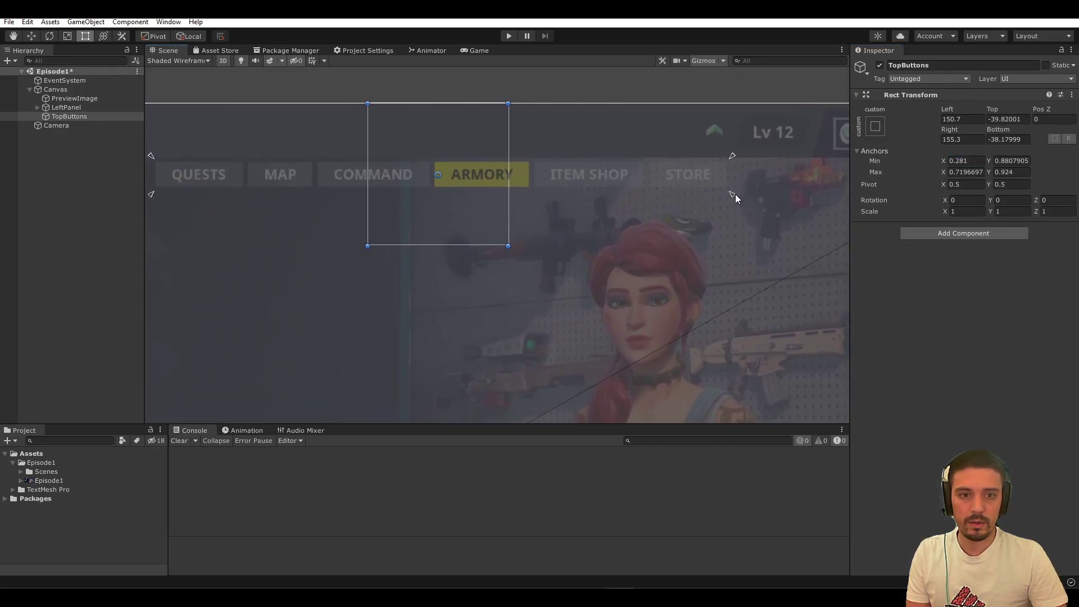
click(972, 161)
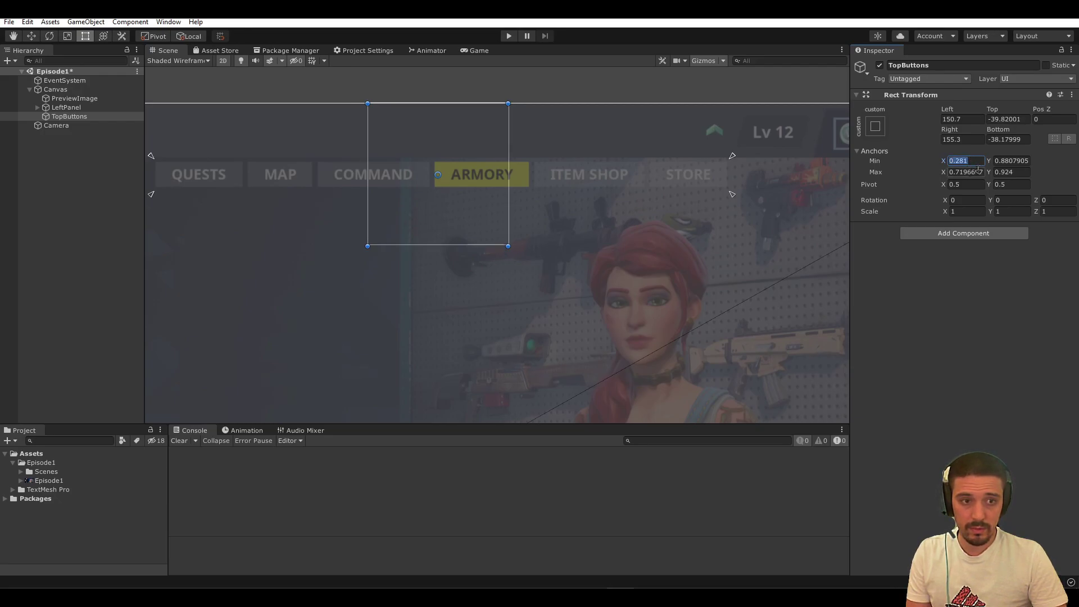
middle_drag(365, 231, 490, 220)
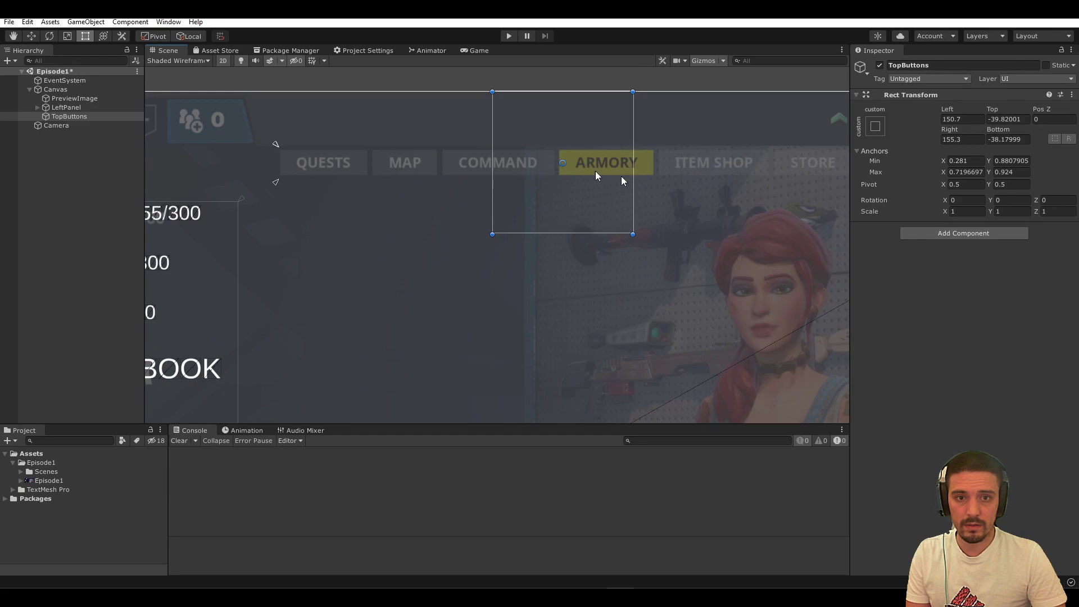
middle_drag(826, 138, 764, 147)
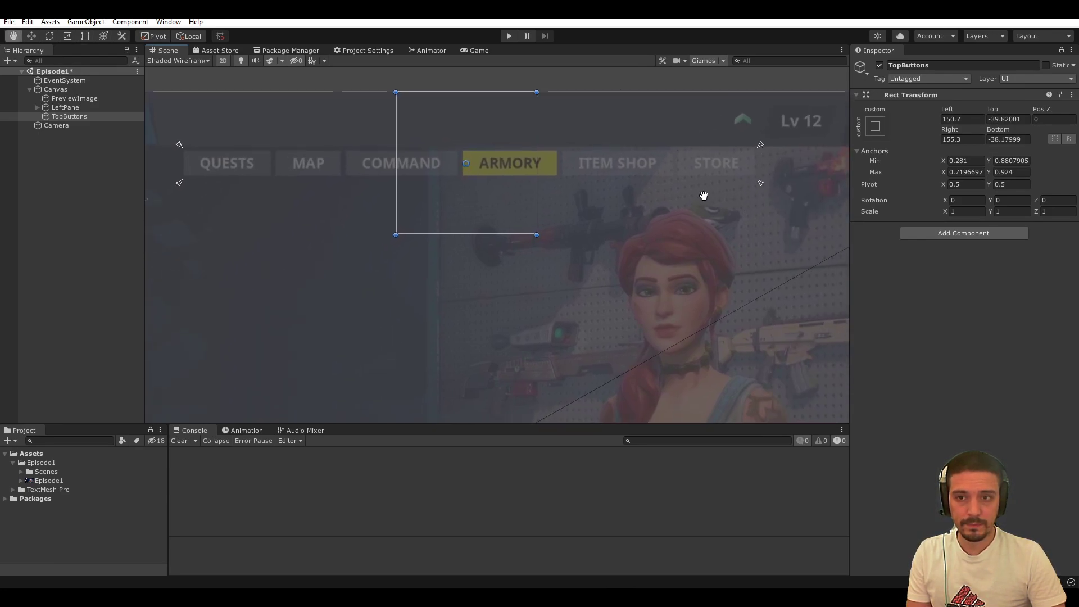
Round TopButtons anchors to Min 0.28/0.88 and Max 0.72/0.92
click(958, 161)
text(.2)
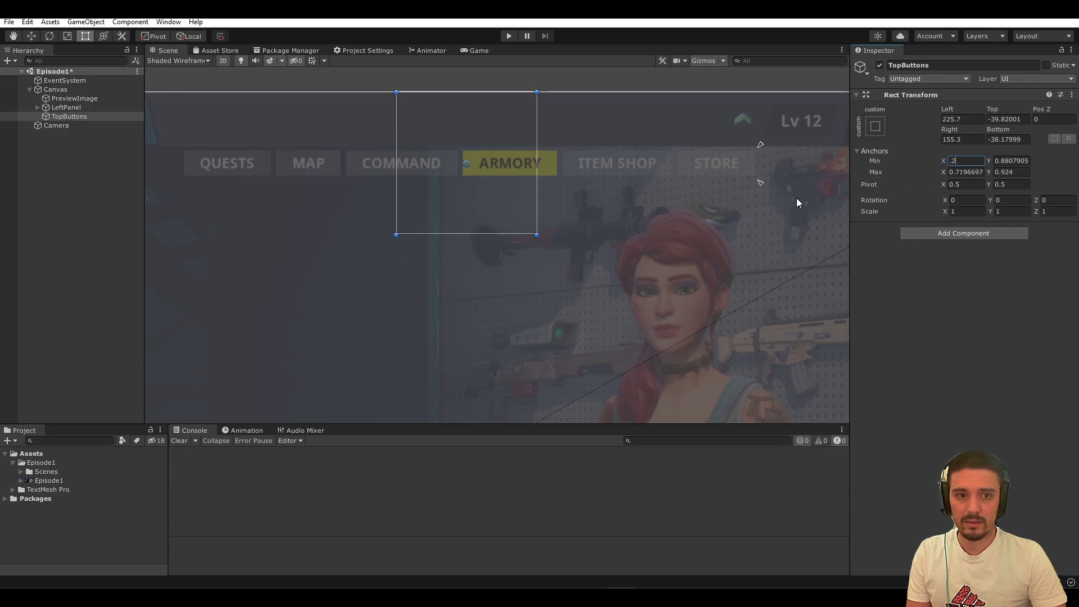
middle_drag(534, 231, 651, 217)
double_click(966, 159)
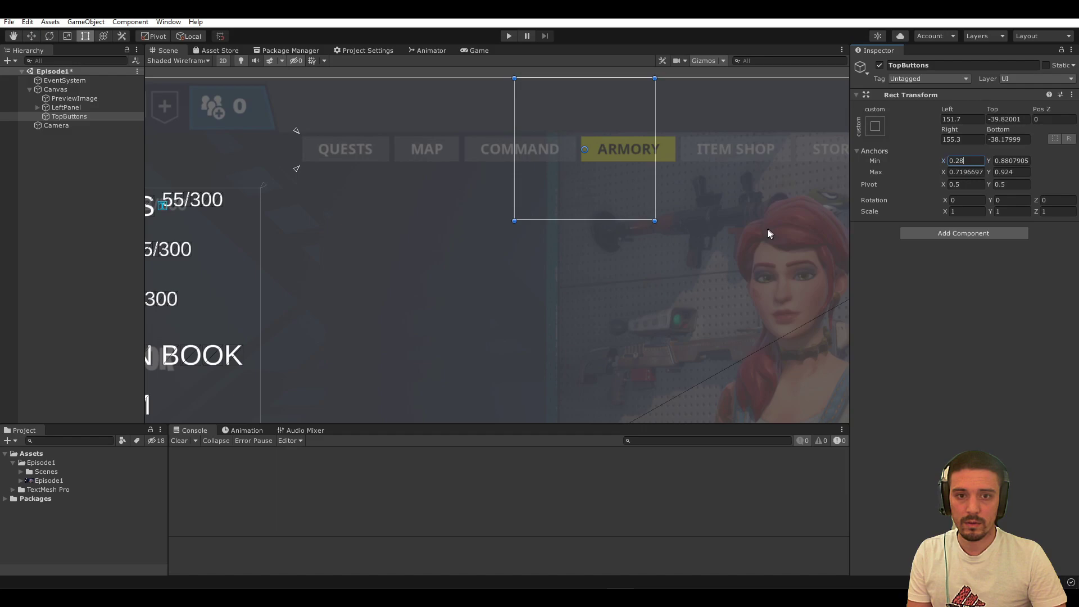
middle_drag(769, 233, 660, 234)
click(981, 172)
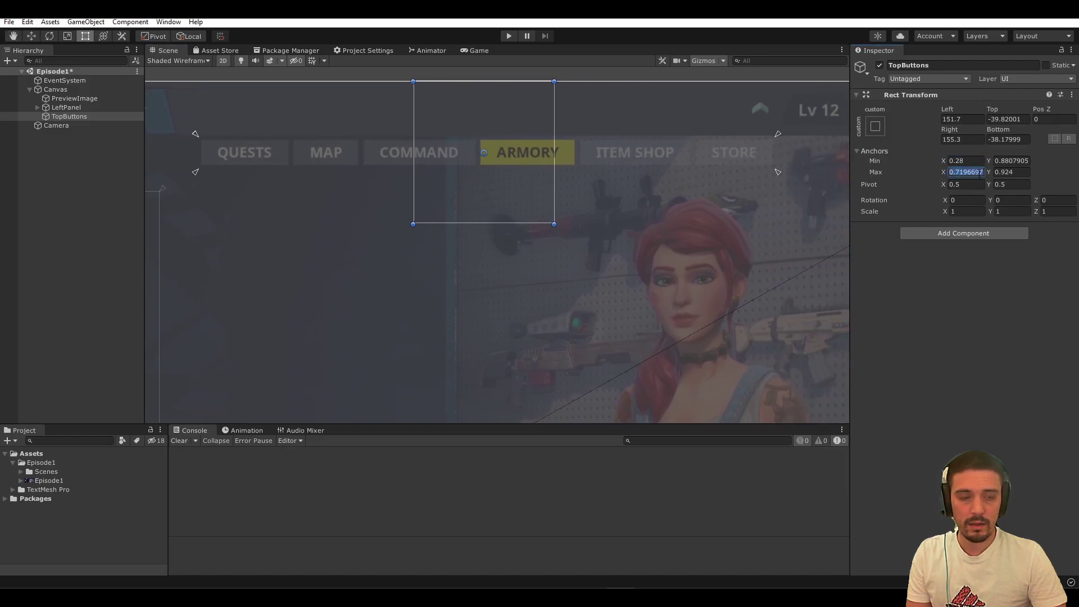
text(.71)
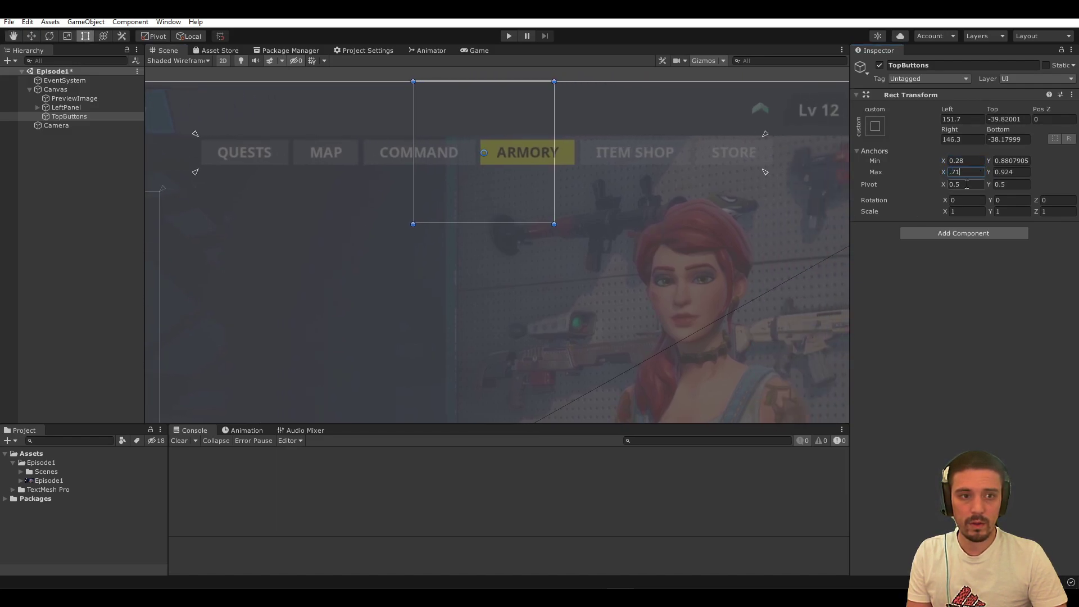
double_click(967, 175)
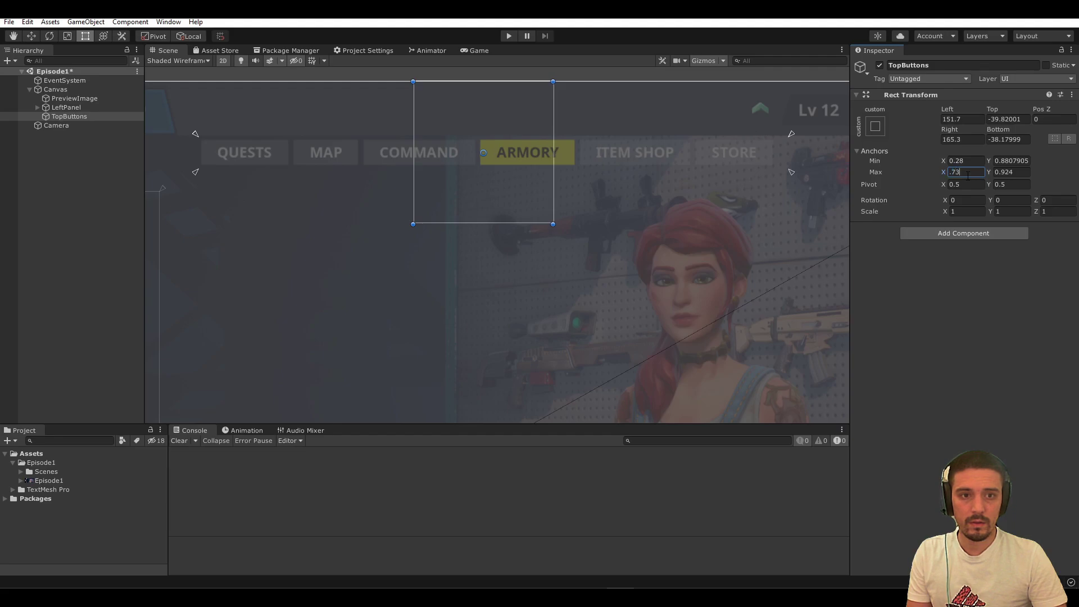
text(.2)
text(72)
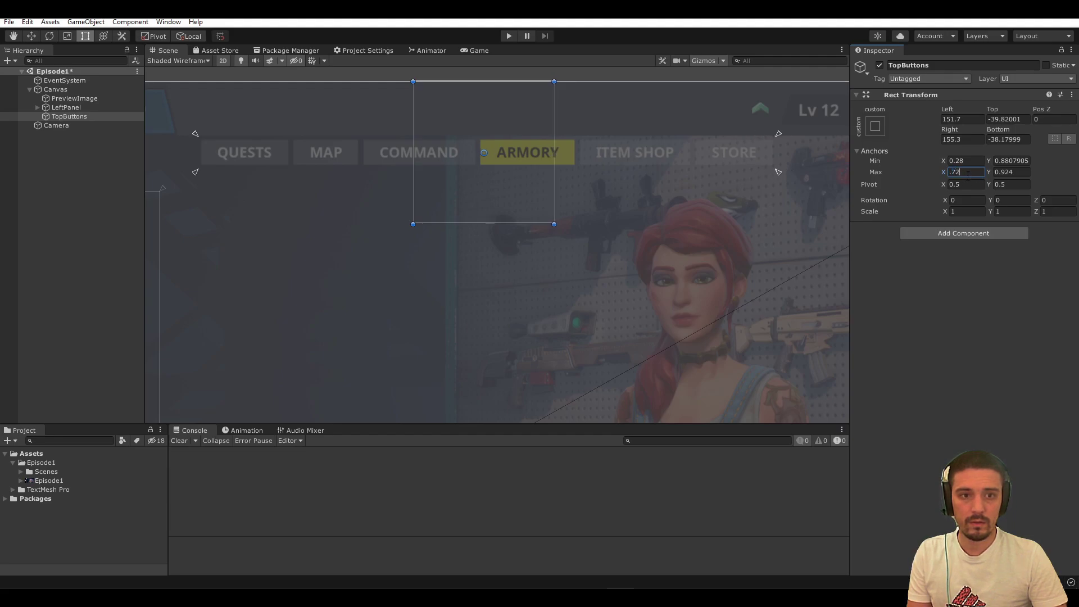
click(1011, 160)
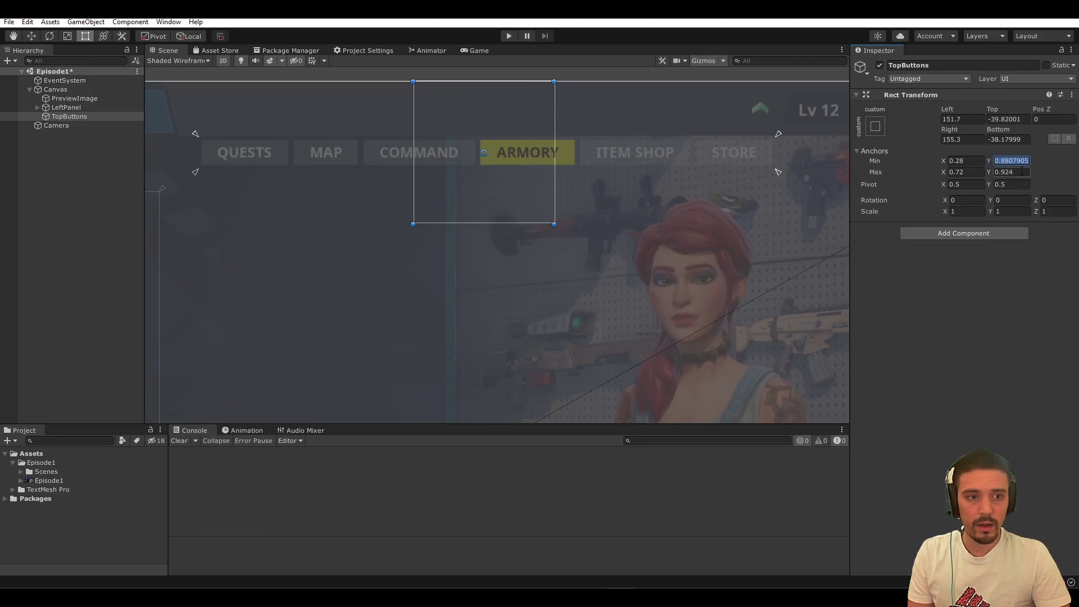
text(.88)
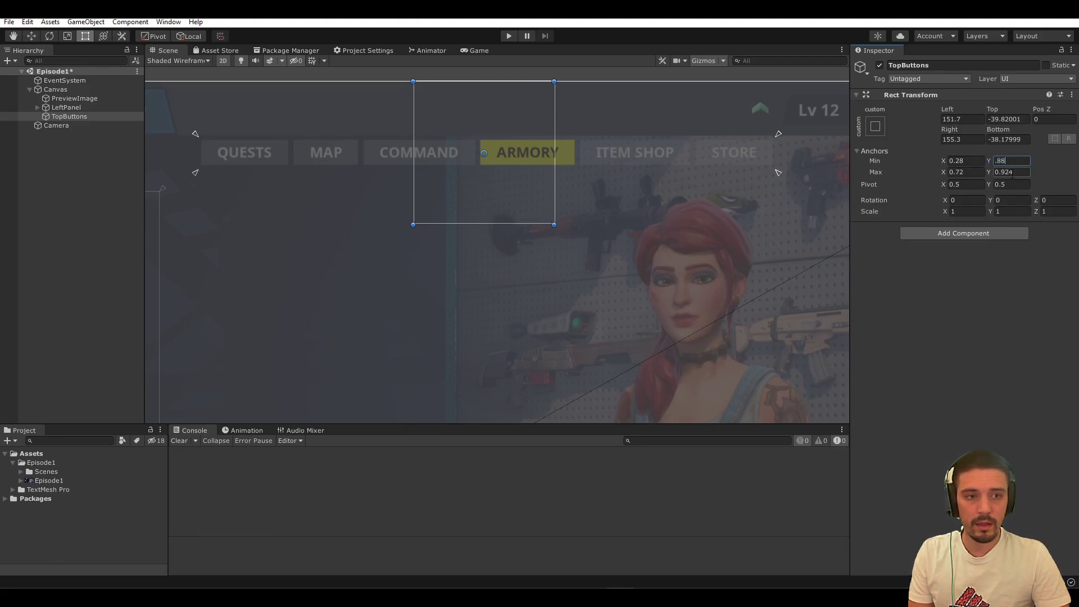
click(1011, 171)
text(.92)
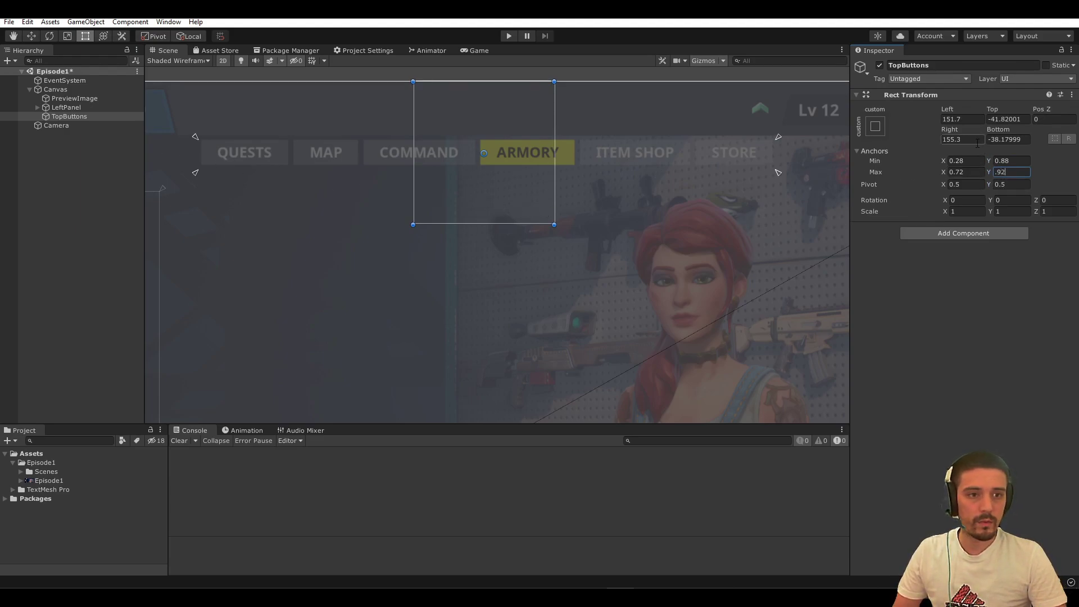
Set the Left, Top, Right and Bottom offsets to 0 so the box fills its anchors
click(962, 119)
text(0)
click(1002, 119)
text(0)
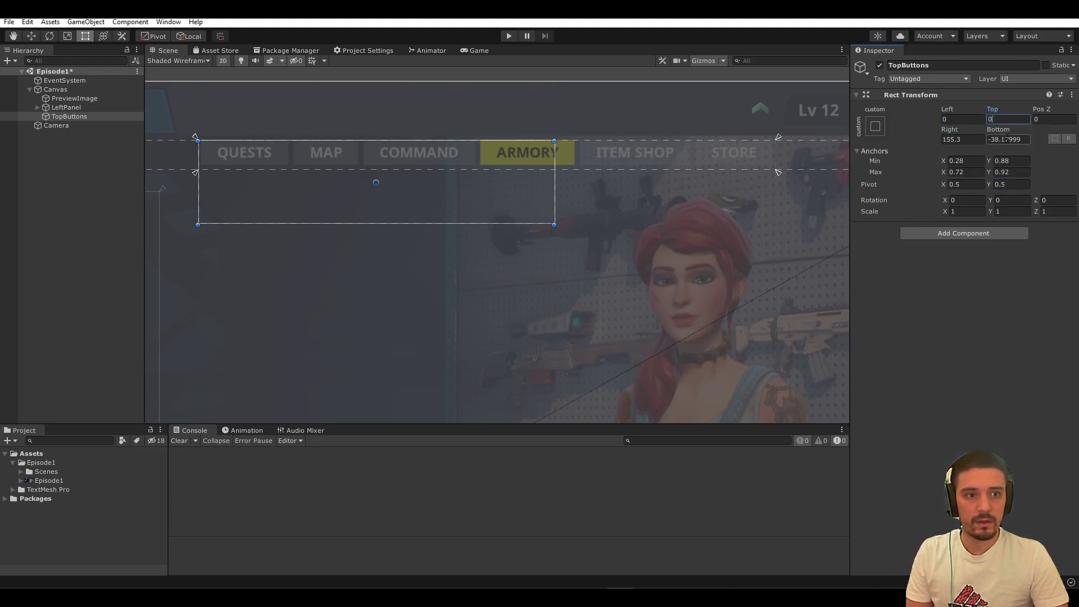
click(1004, 140)
text(0)
click(960, 140)
text(0)
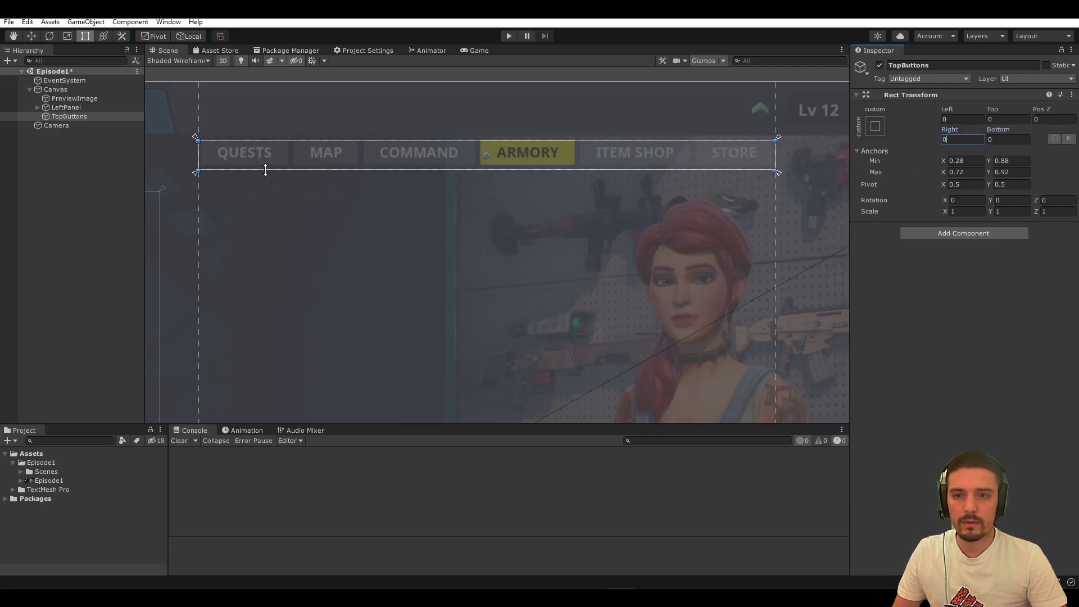
scroll(258, 157, up, 4)
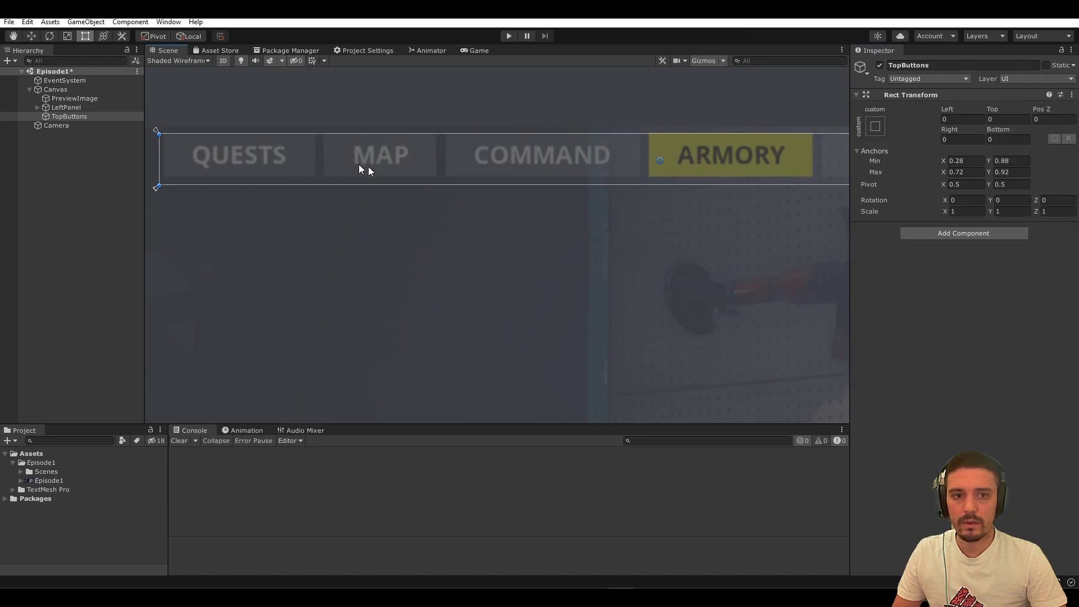
Add a Button - TextMeshPro as a child of TopButtons
scroll(358, 164, down, 5)
key(q)
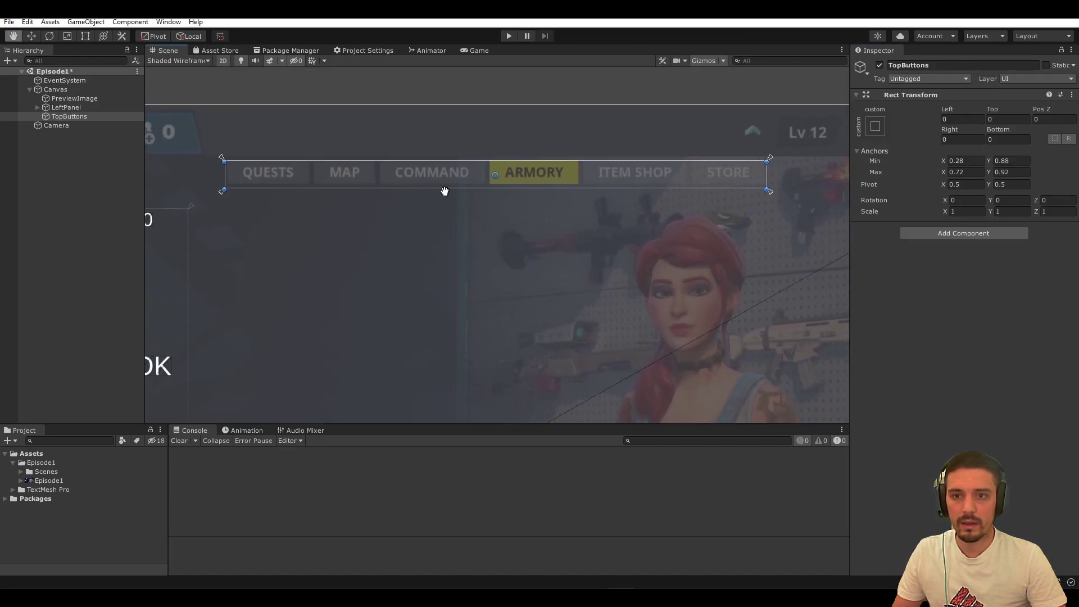
key(t)
right_click(70, 116)
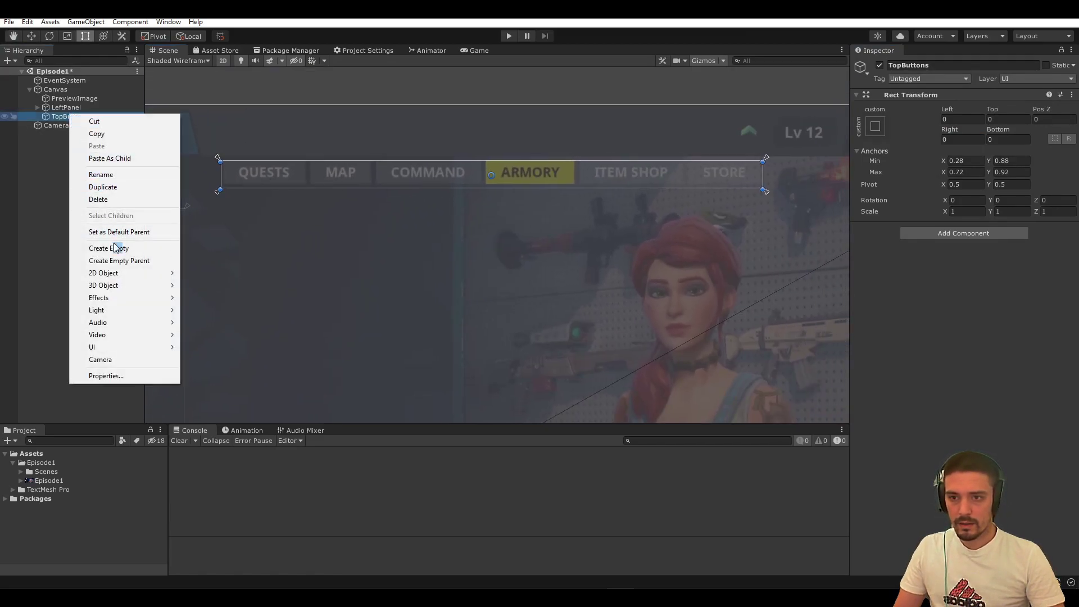
mouse_move(140, 347)
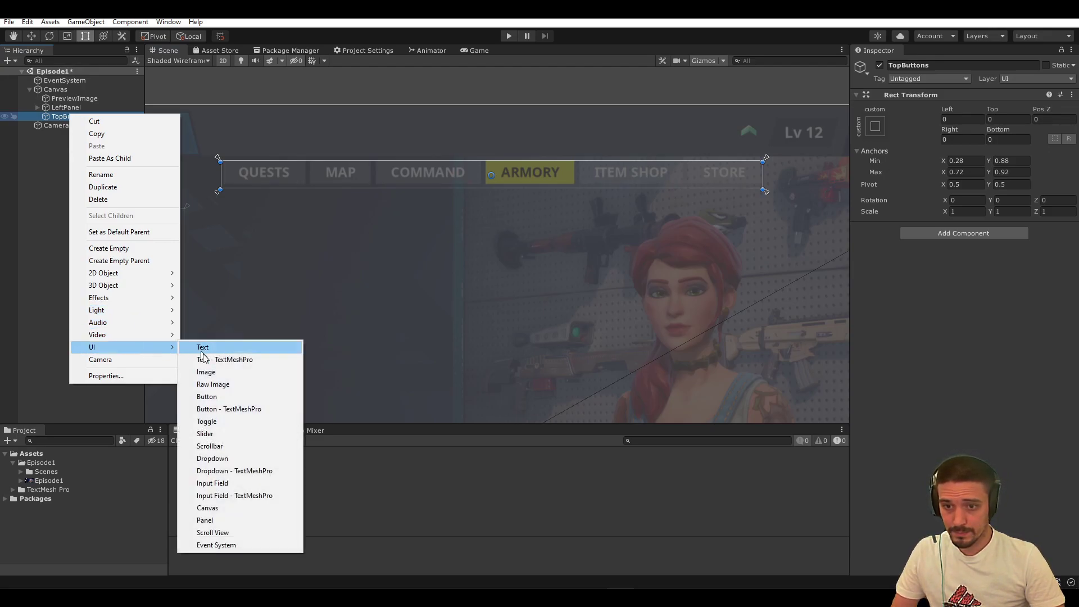
click(227, 410)
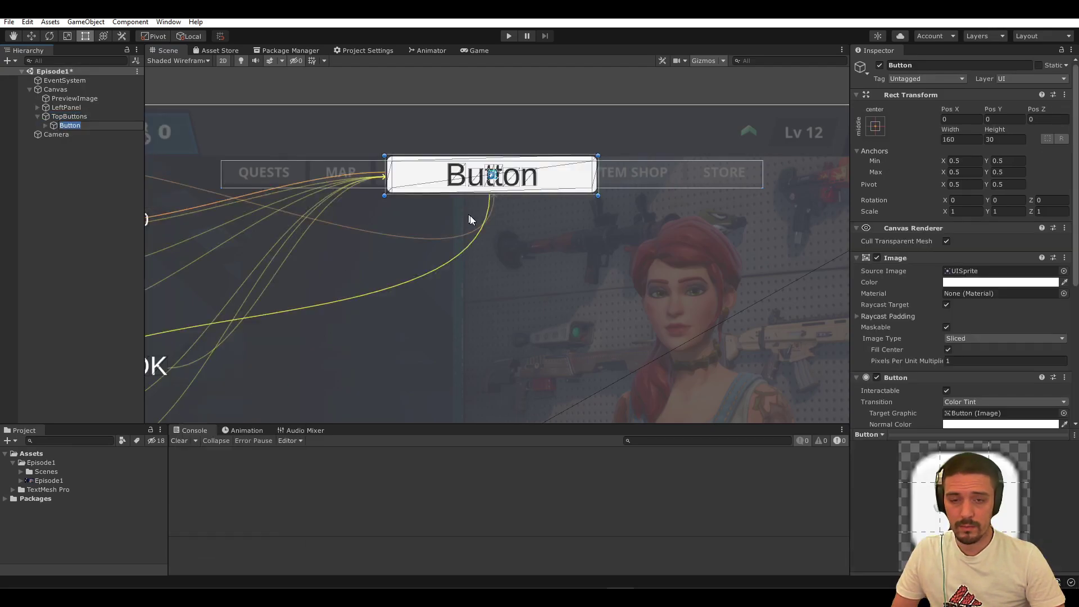
Turn off navigation Visualize and centre the new 160×30 button in the top bar
scroll(966, 367, down, 5)
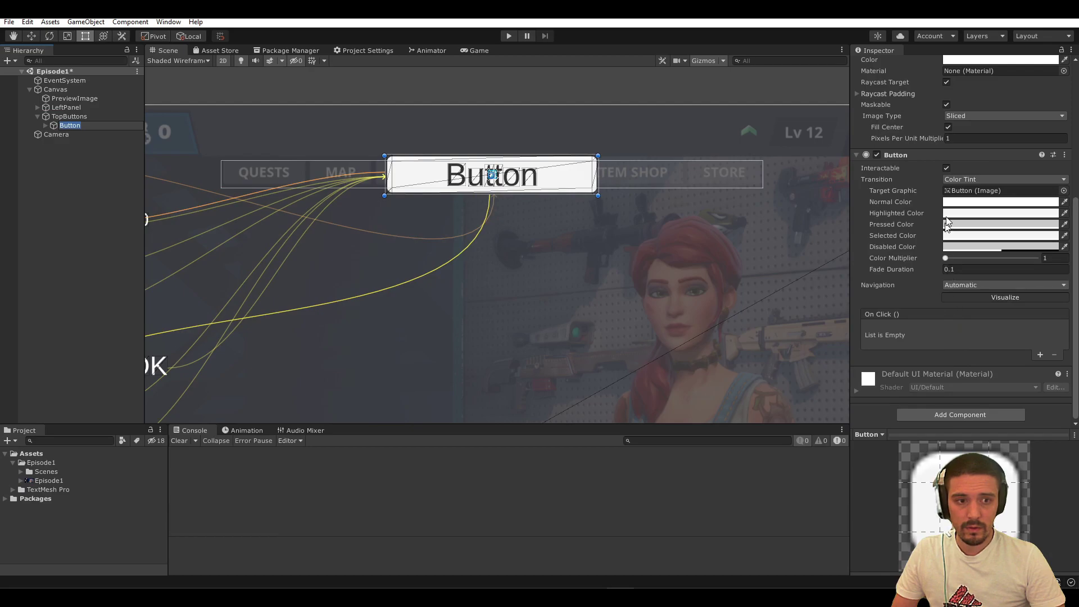
click(1007, 298)
middle_drag(404, 272, 404, 256)
middle_drag(648, 218, 854, 119)
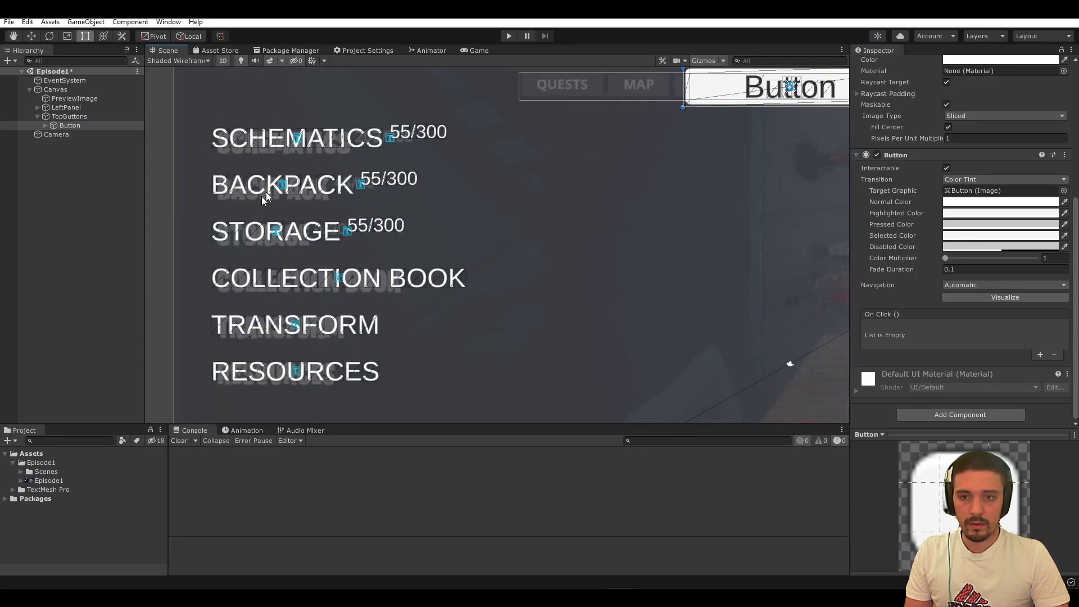
middle_drag(581, 173, 395, 253)
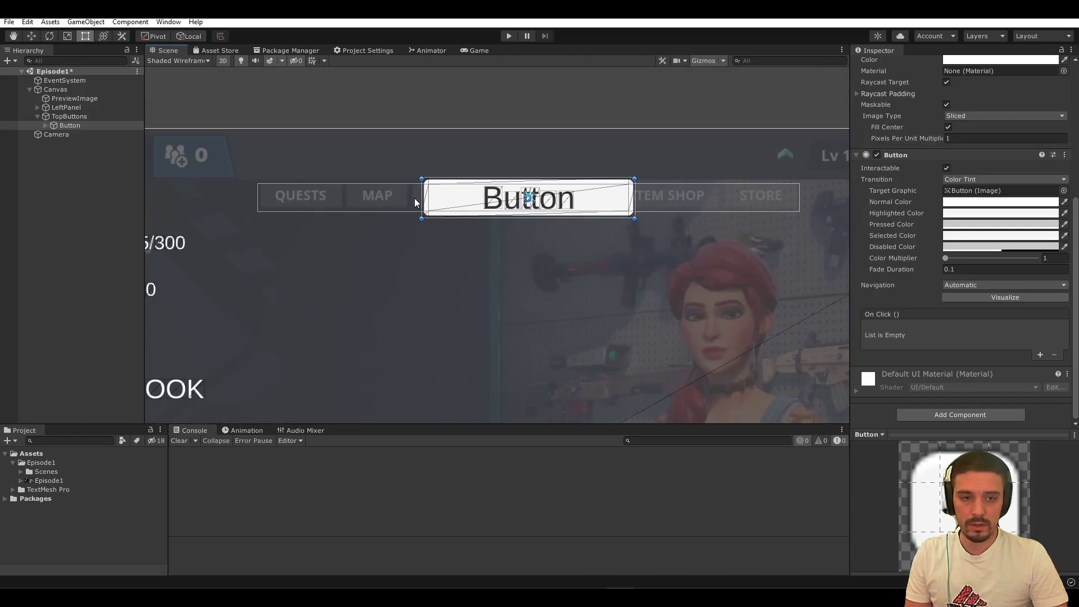
middle_drag(504, 257, 503, 255)
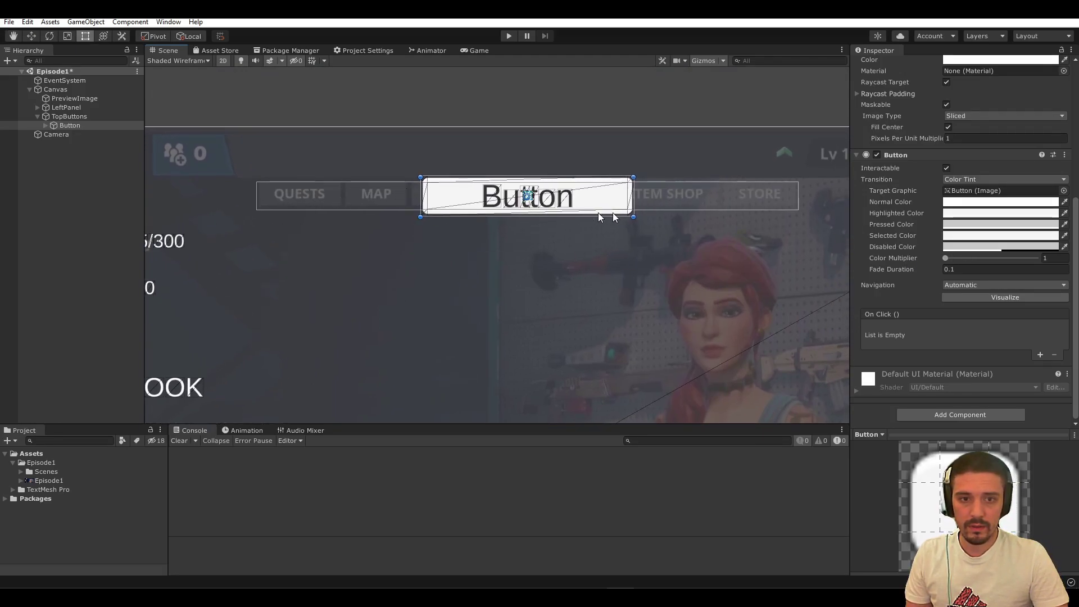
drag(573, 209, 597, 192)
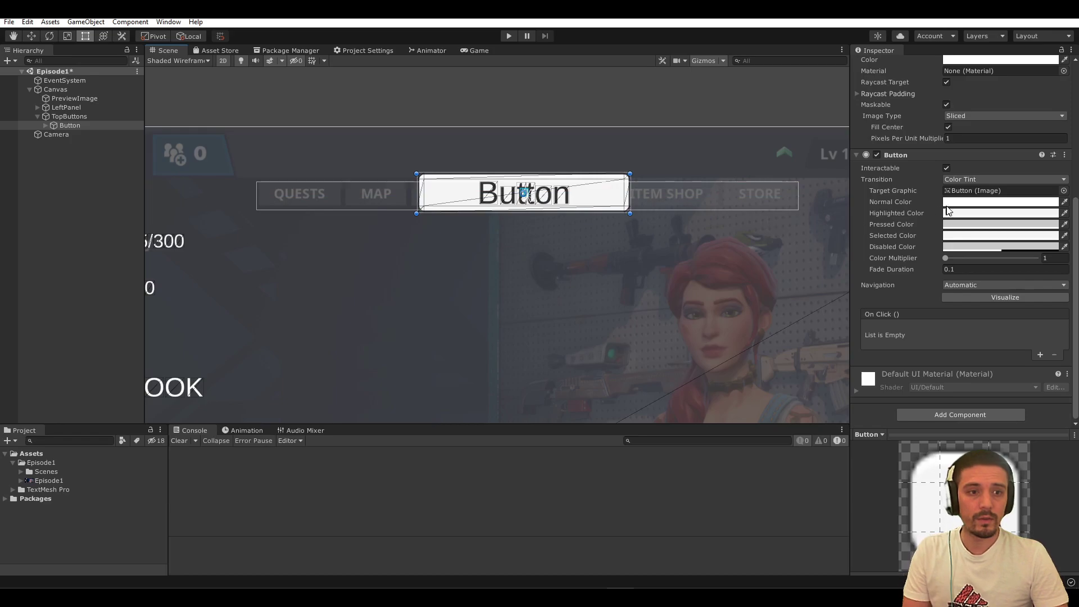
scroll(950, 208, up, 5)
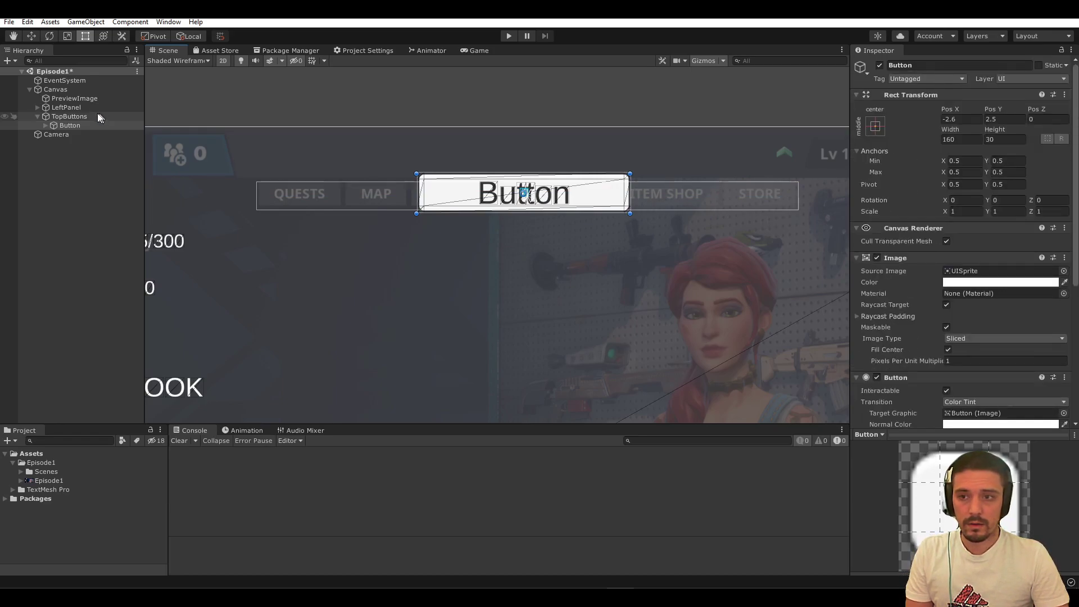
Add a Horizontal Layout Group to TopButtons with Middle Center alignment and Control Child Size Height
click(70, 116)
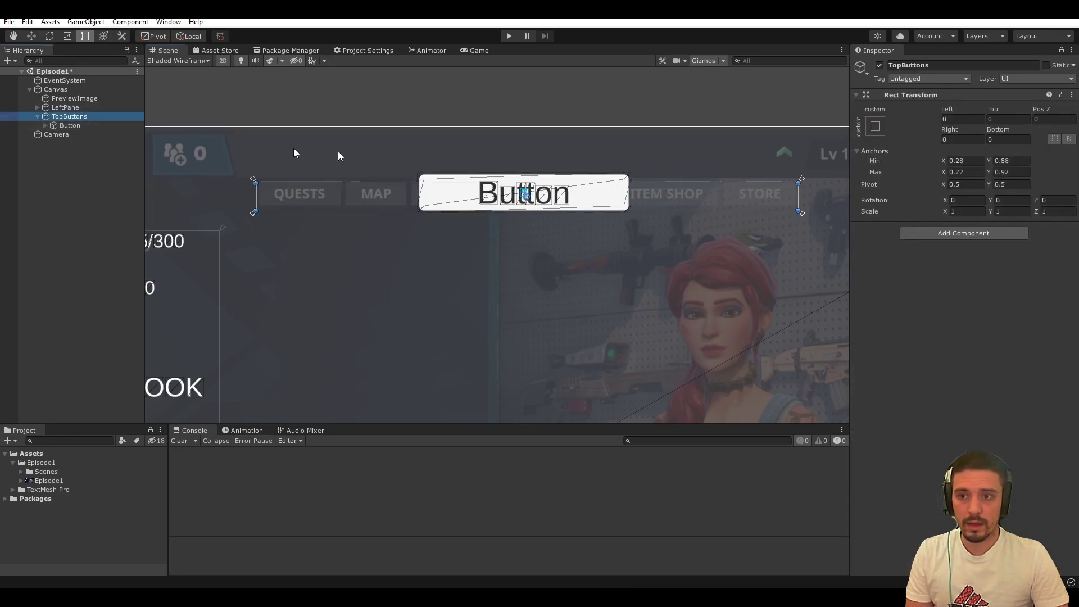
click(963, 233)
text(horiz)
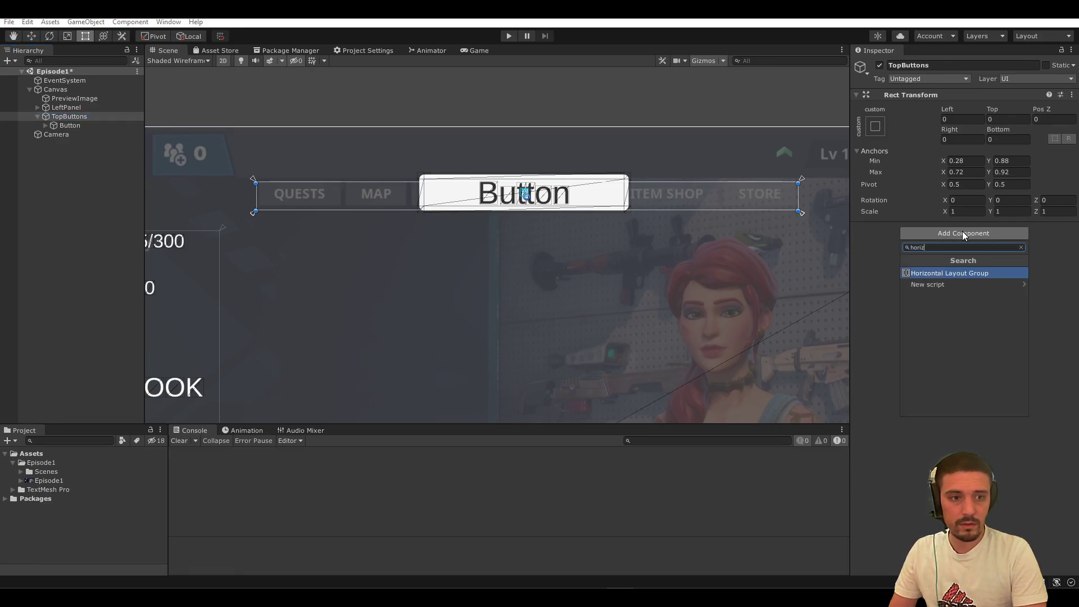
key(Return)
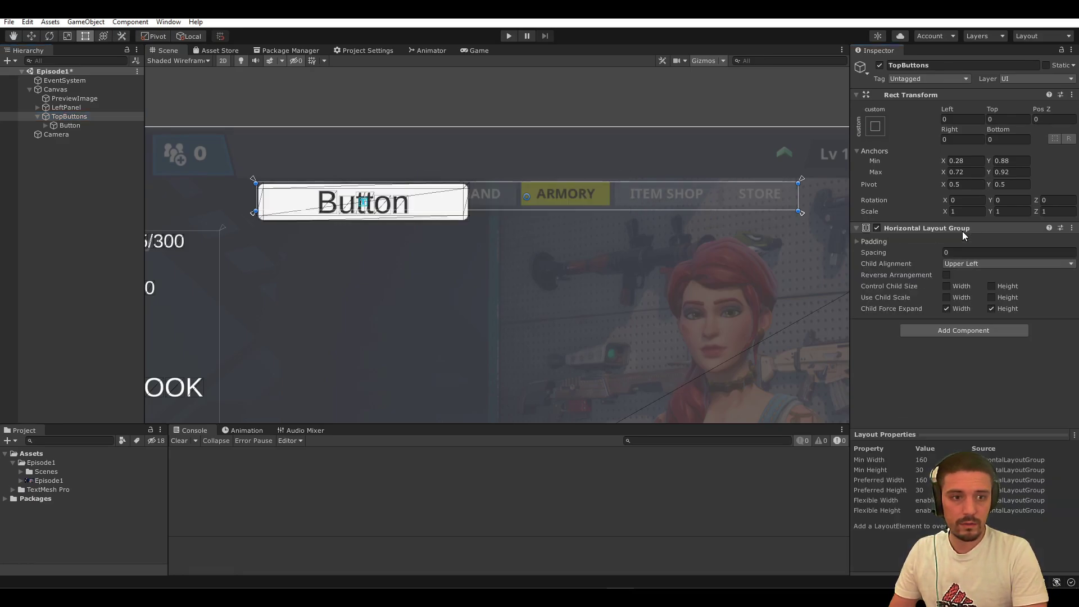
click(974, 263)
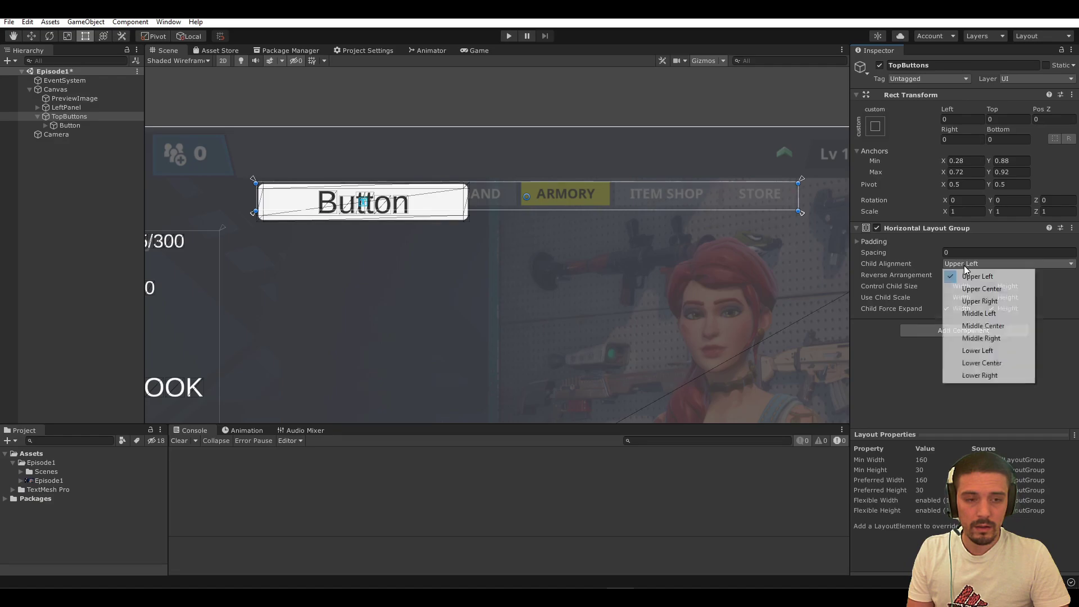
click(989, 325)
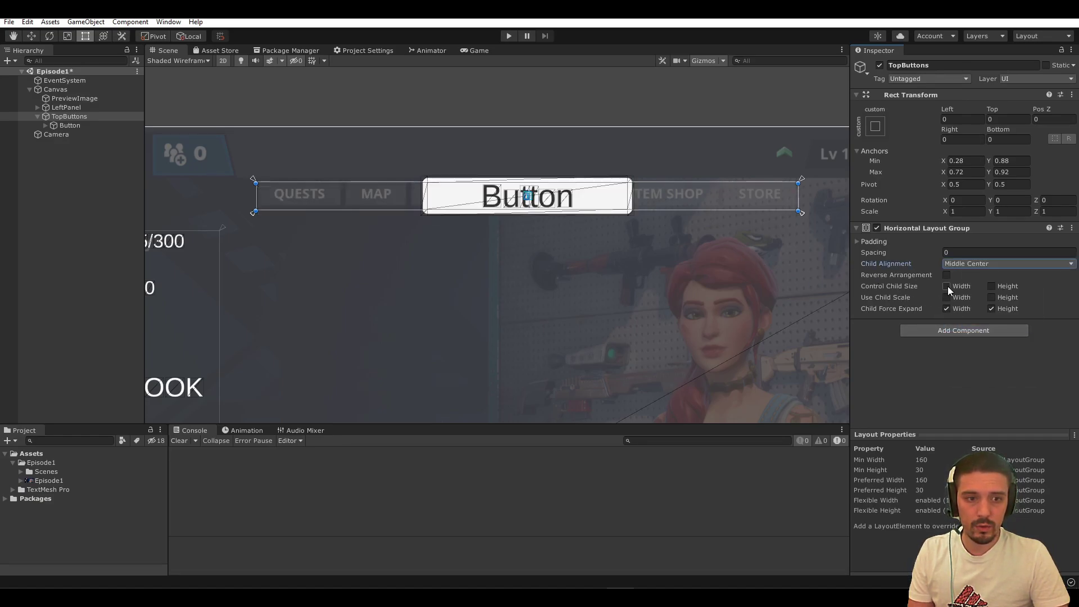
click(946, 286)
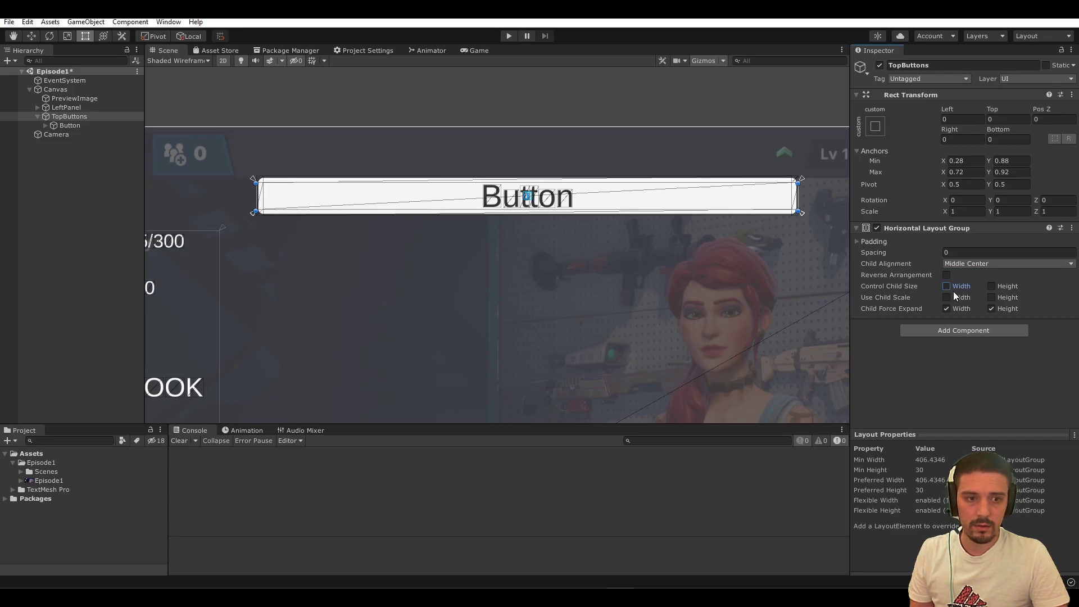
click(991, 286)
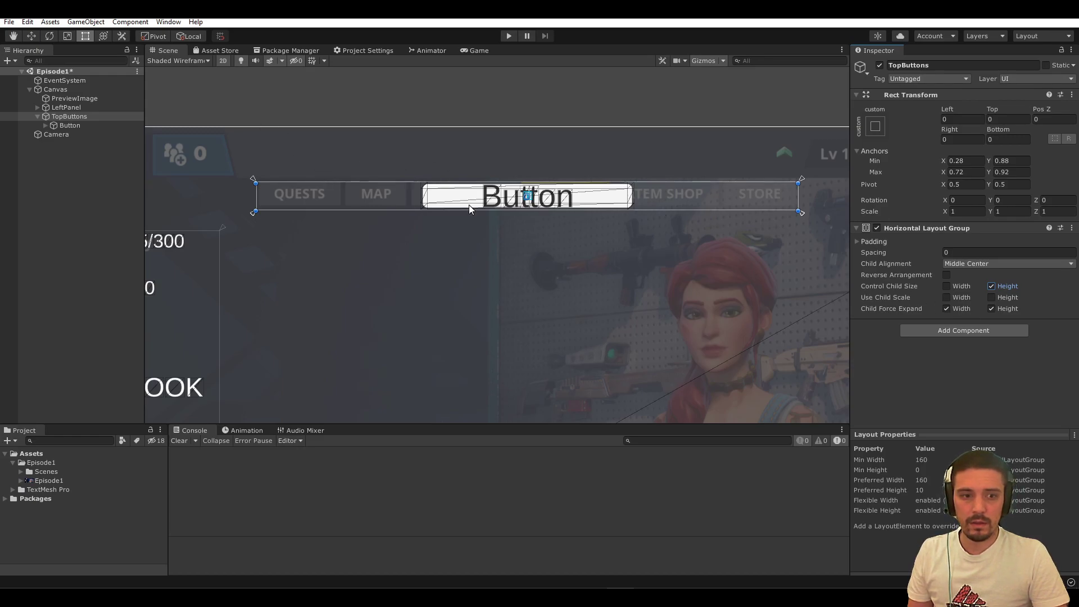
Duplicate the button twice and tick Control Child Size Width on TopButtons' layout group
click(70, 125)
key(ctrl+d)
key(ctrl+d)
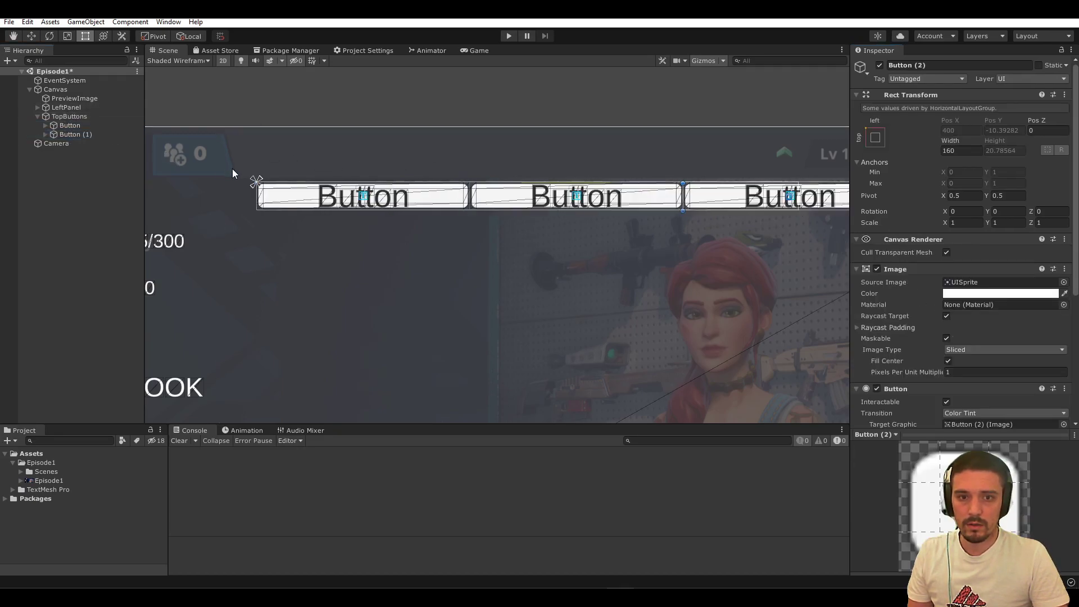
key(ctrl+d)
middle_drag(552, 254, 406, 237)
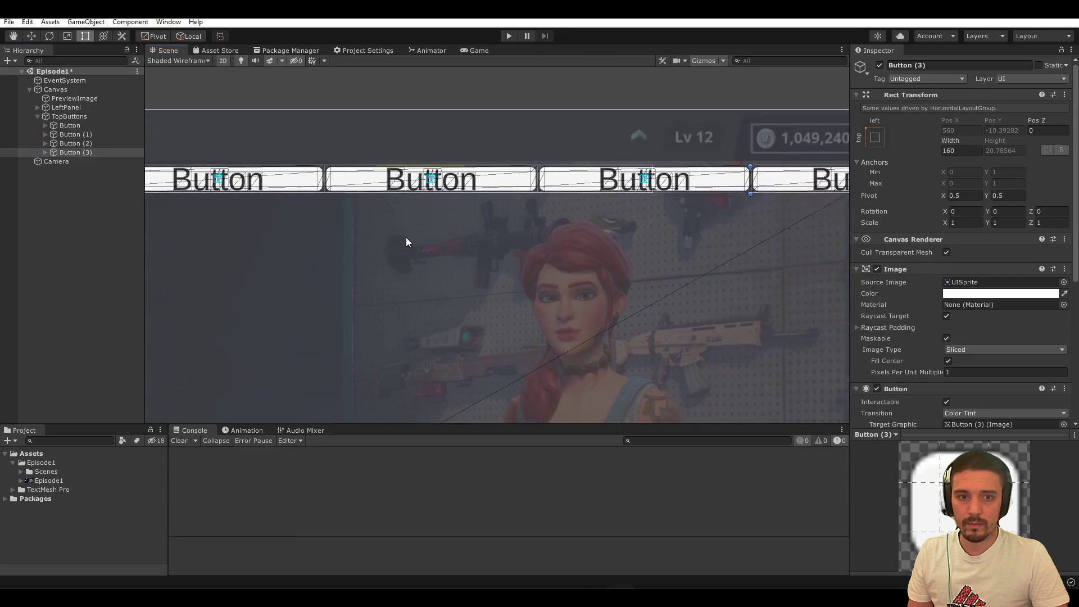
click(62, 116)
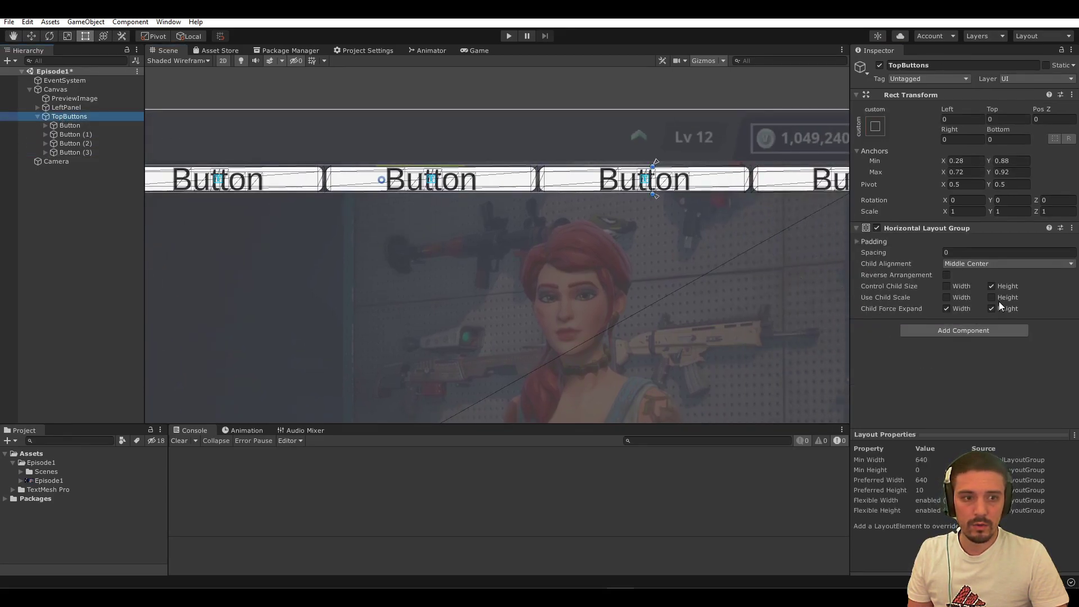
click(946, 286)
middle_drag(604, 249, 743, 267)
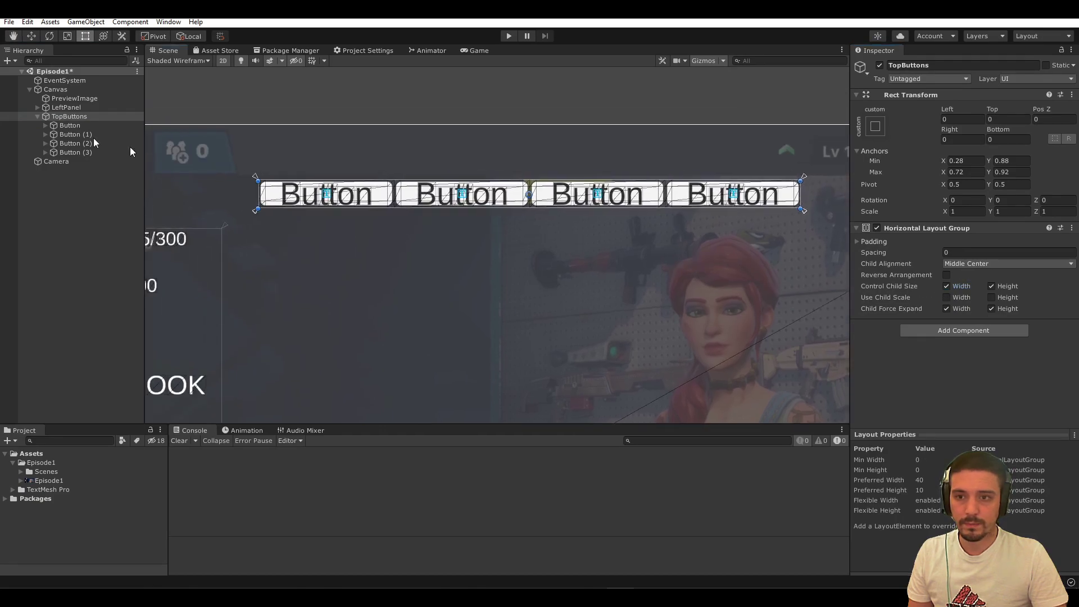
Compare the bar against the reference and duplicate the last button to reach six buttons
click(76, 125)
click(28, 108)
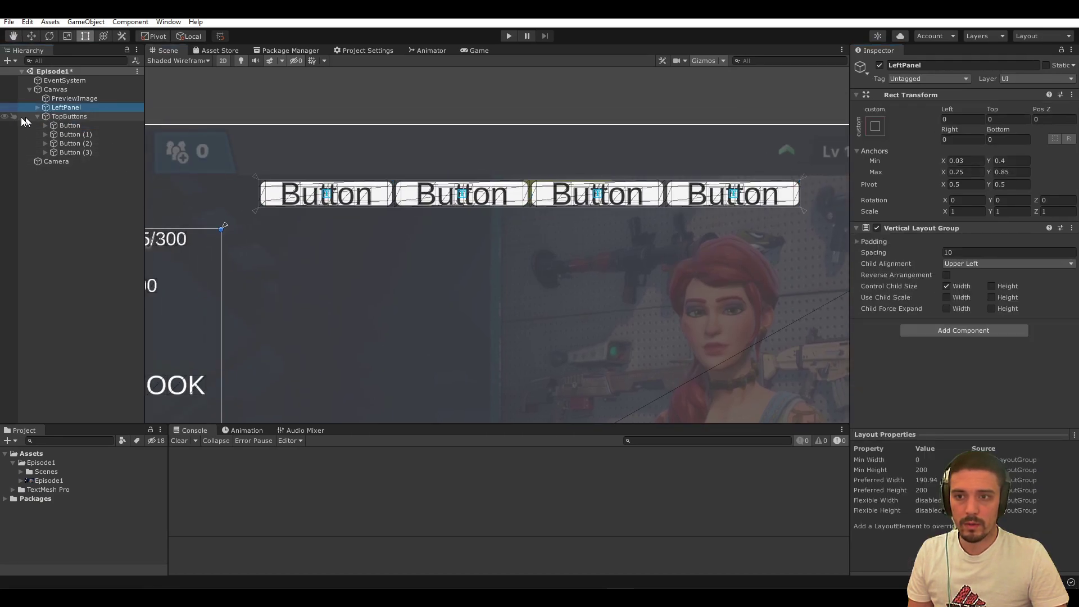
click(4, 117)
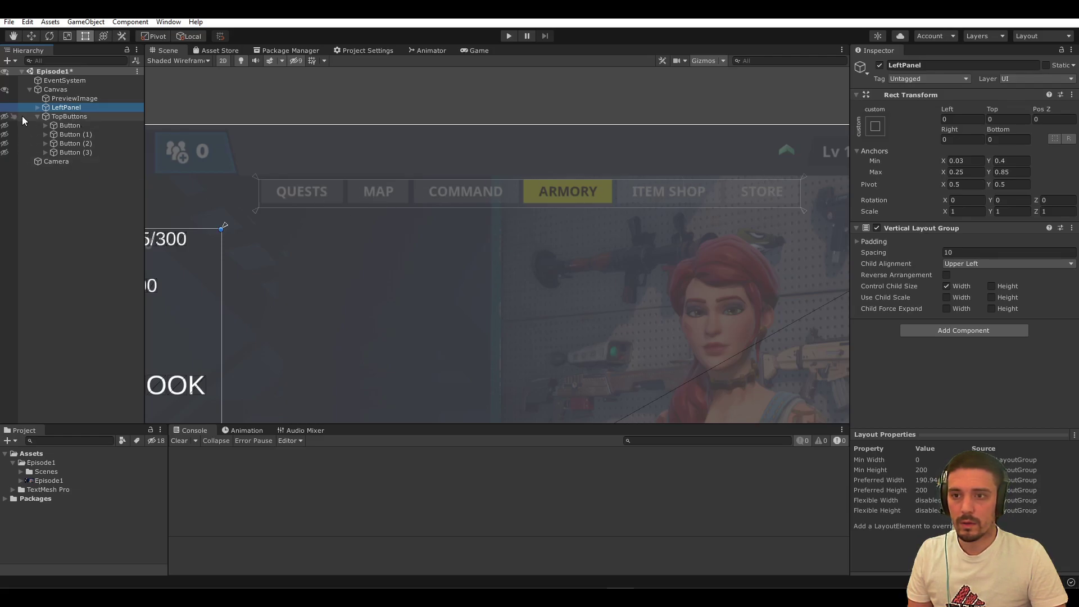
click(4, 117)
click(75, 152)
key(ctrl+d)
key(ctrl+d)
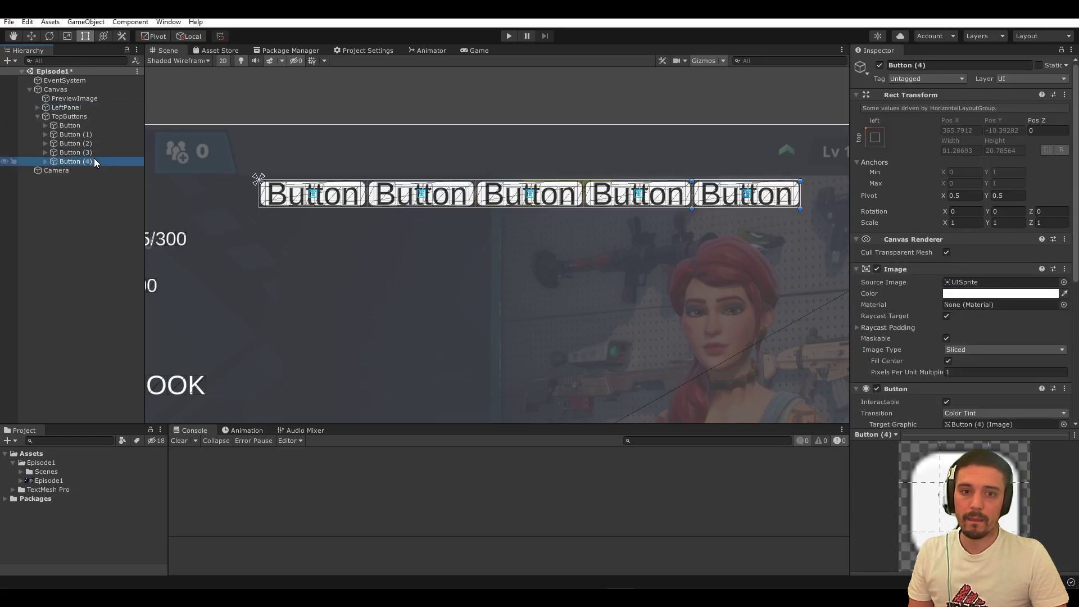
click(86, 127)
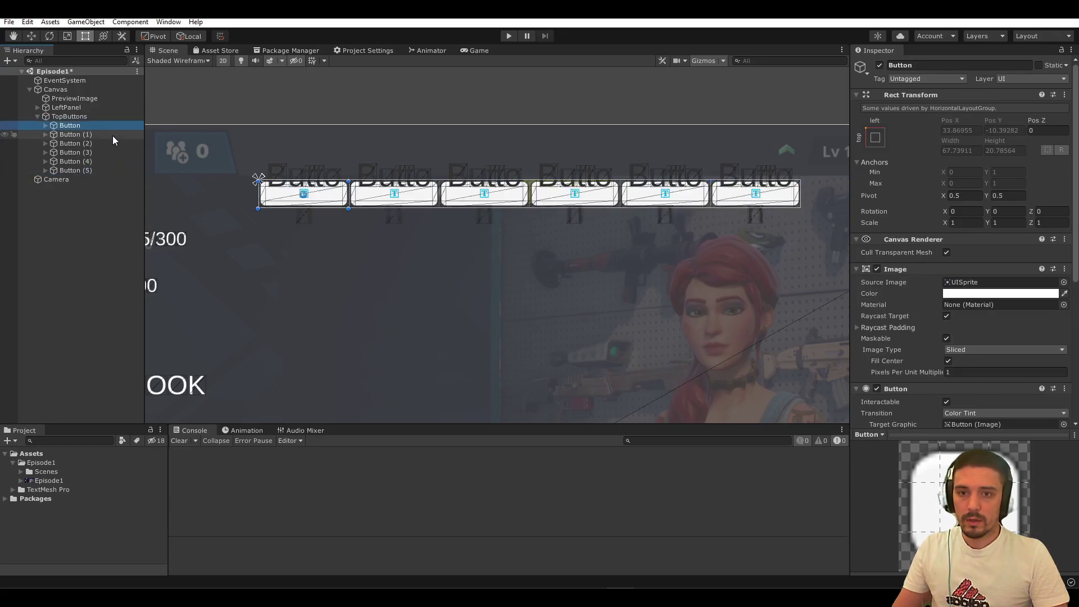
Rename Button, Button (1) and Button (2) to btn1, btn2 and btn3
key(F2)
text(B)
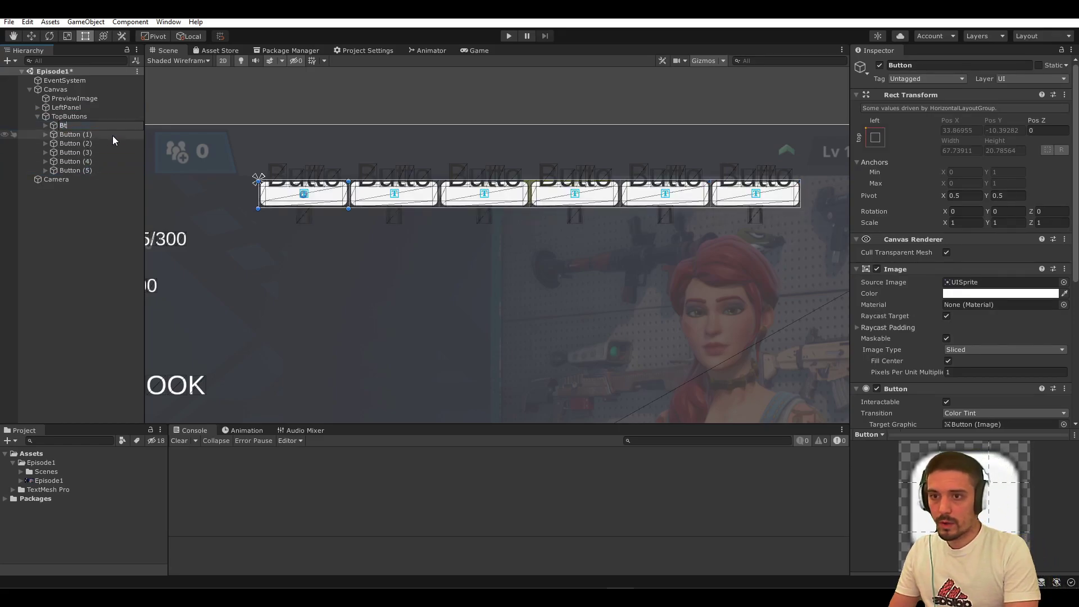
key(BackSpace)
text(T)
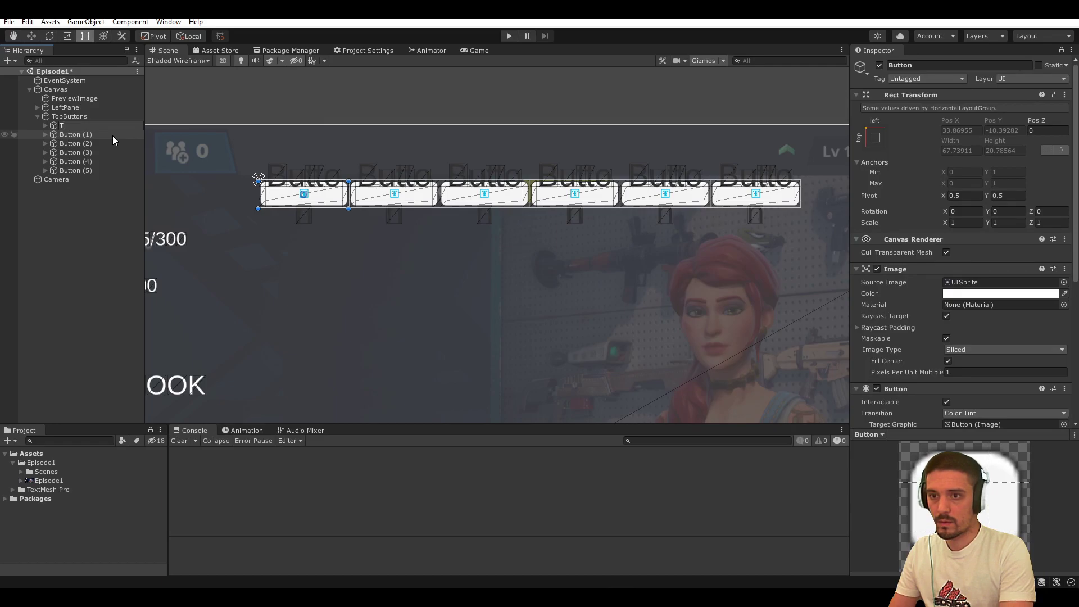
key(BackSpace)
text(btn1)
key(Return)
key(Down)
key(F2)
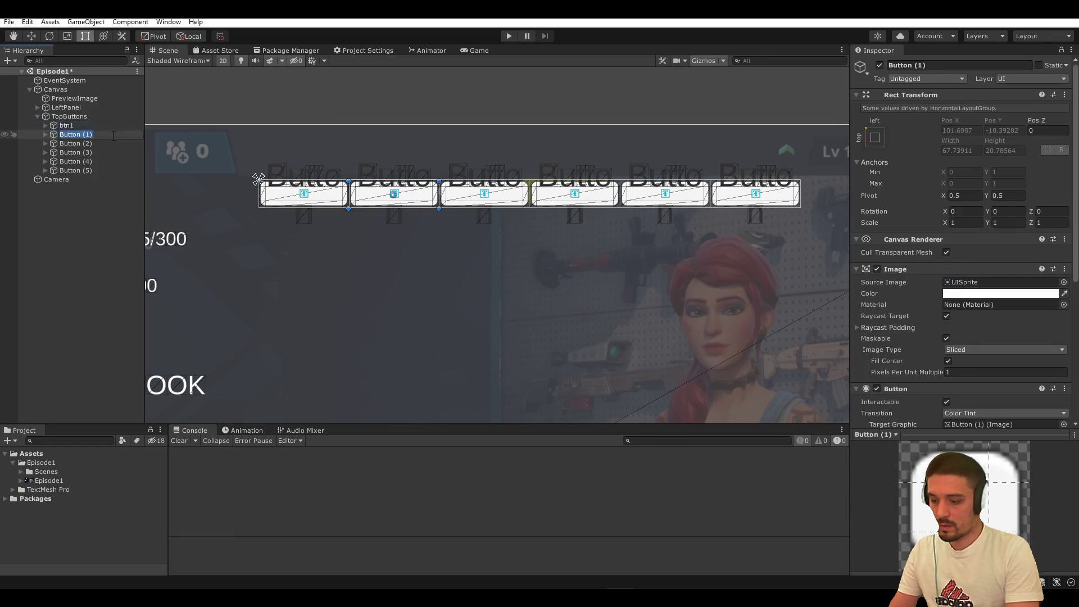
text(btn2)
key(Return)
key(Down)
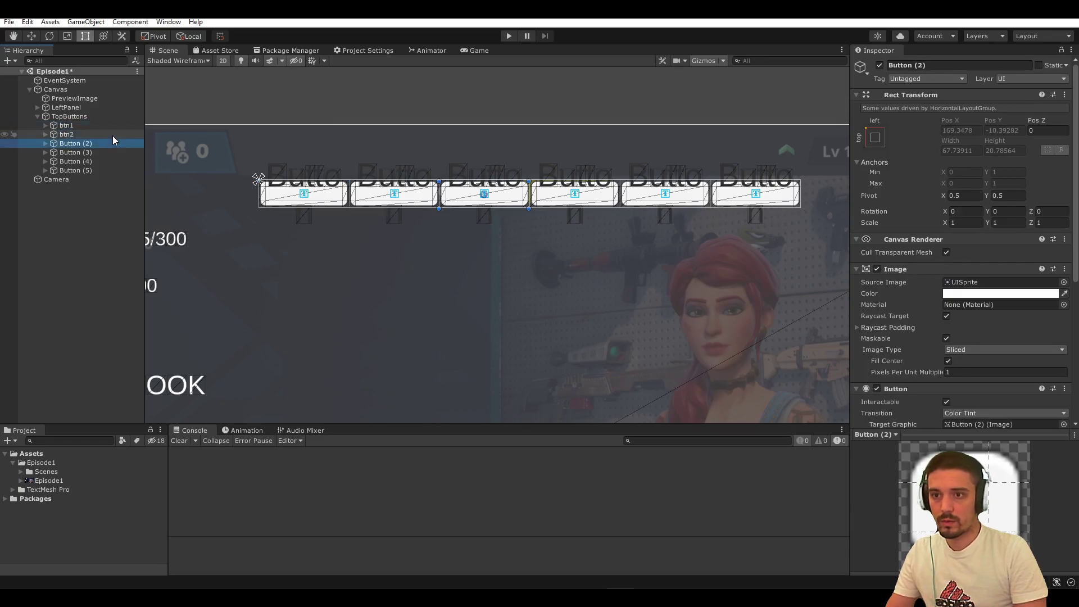
key(F2)
text(btn)
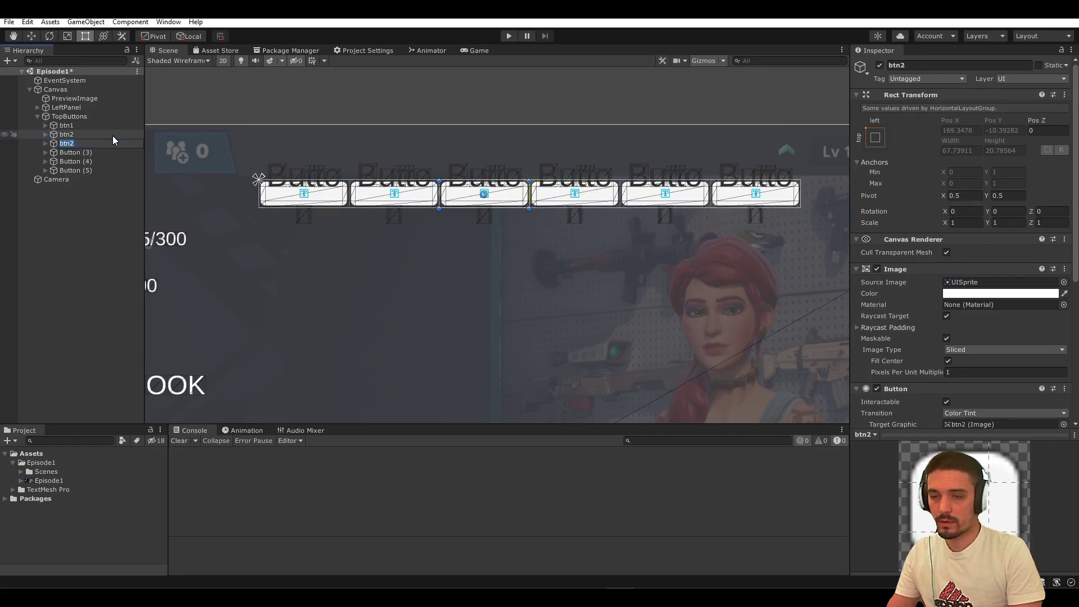
text(3)
key(Return)
Rename Button (3), Button (4) and Button (5) to btn4, btn5 and btn6
key(Down)
key(F2)
text(btn4)
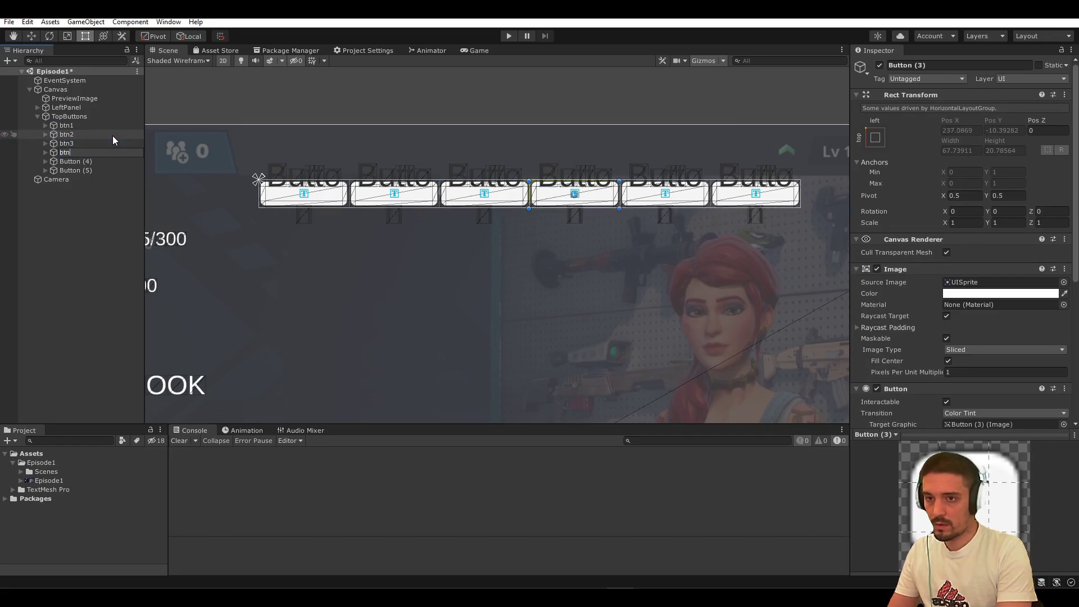
key(Return)
key(Down)
key(F2)
text(btn5)
key(Return)
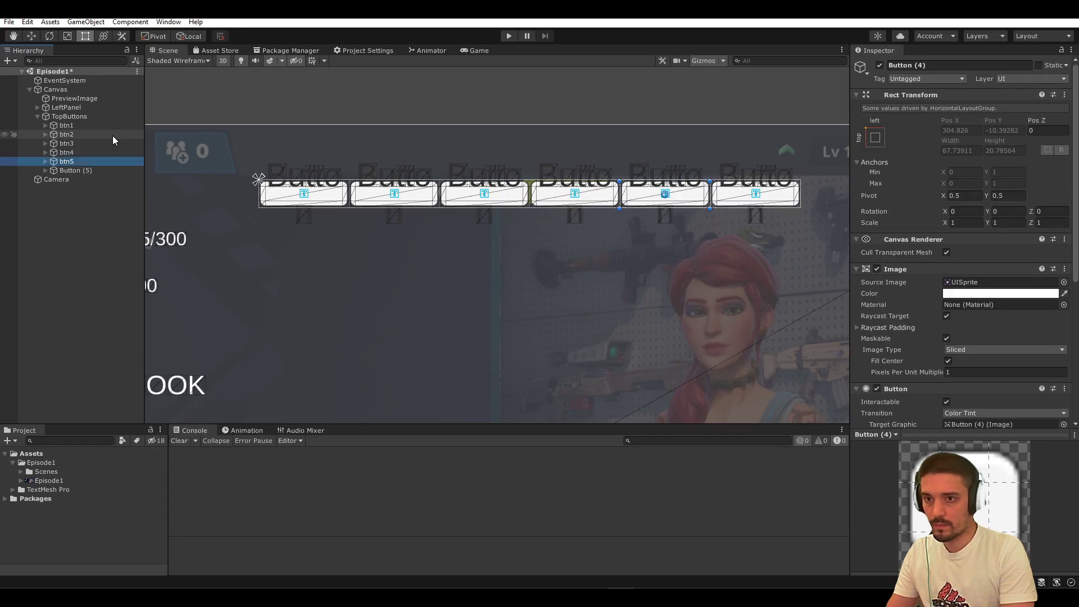
key(Down)
key(F2)
text(btn6)
key(Return)
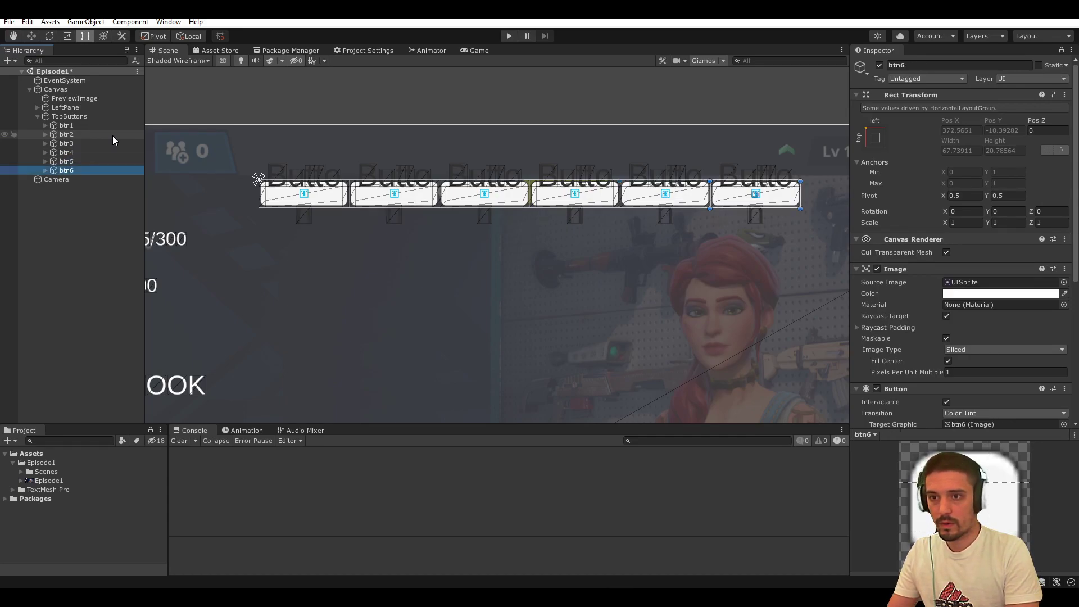
Expand btn1 through btn6 in the Hierarchy to reveal each Text (TMP) child
click(72, 126)
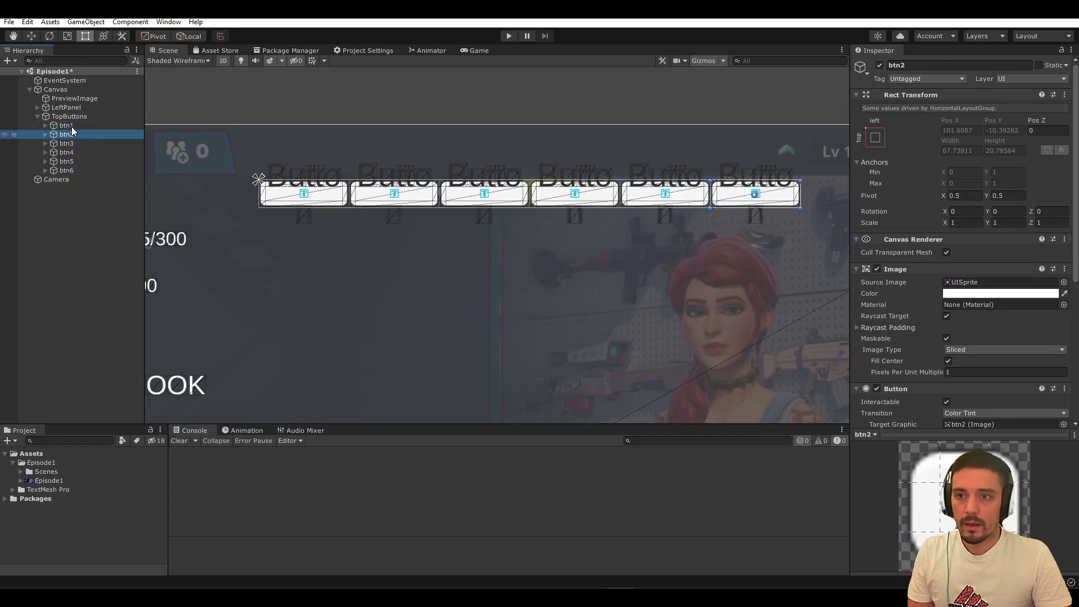
key(Right)
click(75, 178)
key(Right)
key(Up)
key(Right)
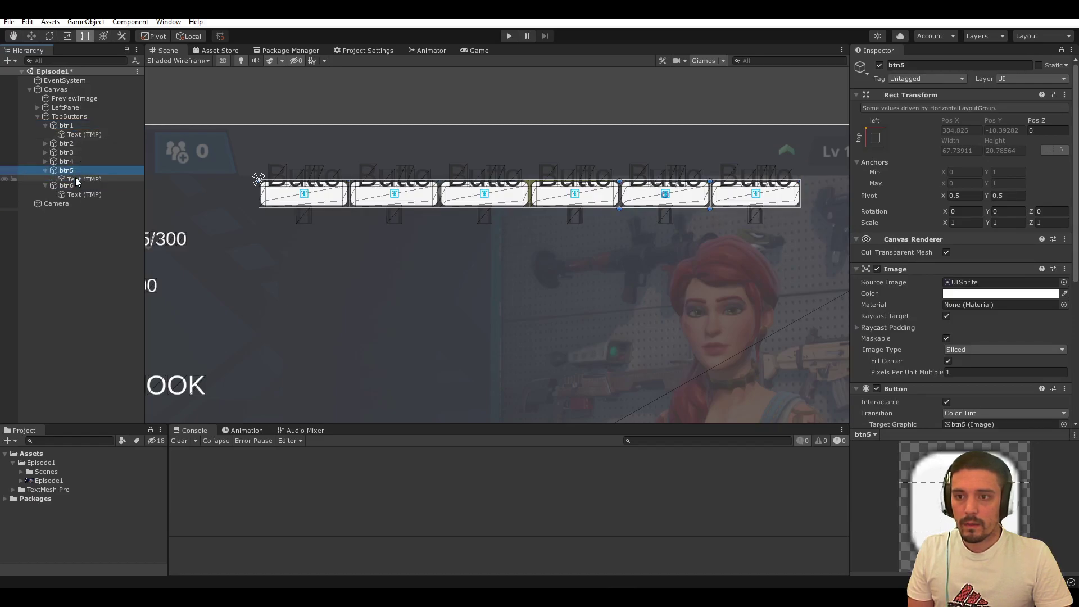
key(Up)
key(Right)
key(Up)
key(Right)
key(Up)
key(Right)
key(Up)
key(Down)
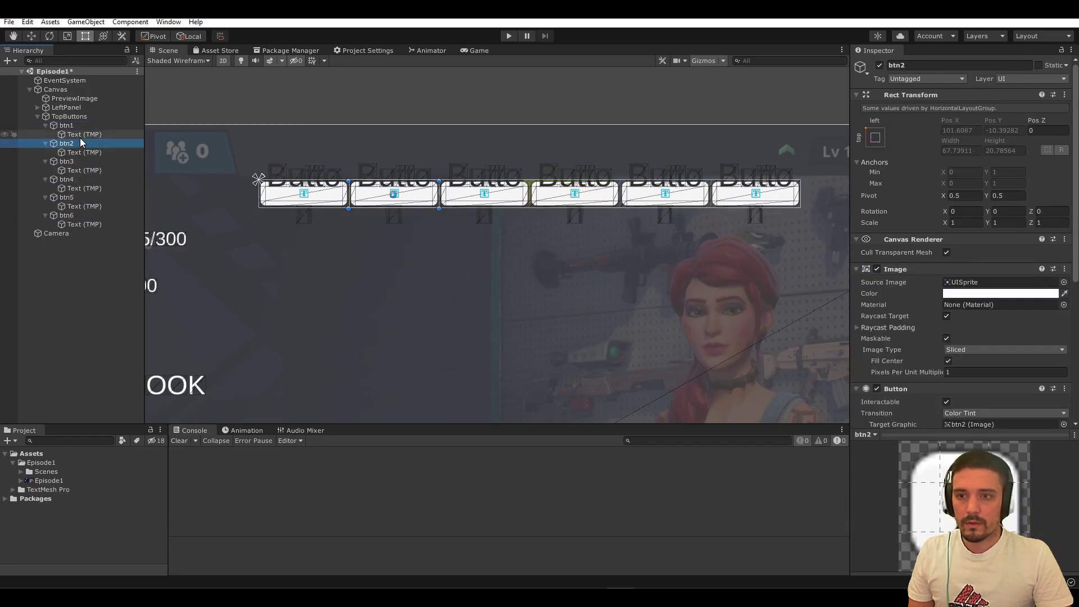
Select the Text (TMP) labels of all six buttons, btn1 through btn6
click(80, 138)
ctrl+click(80, 153)
ctrl+click(83, 169)
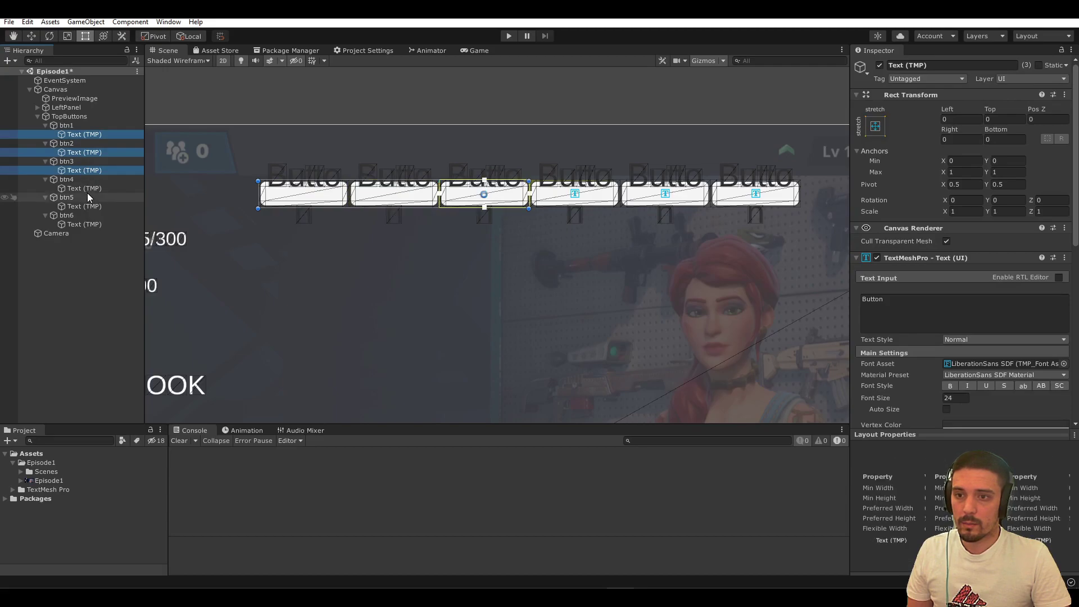
ctrl+click(86, 187)
ctrl+click(83, 206)
ctrl+click(84, 224)
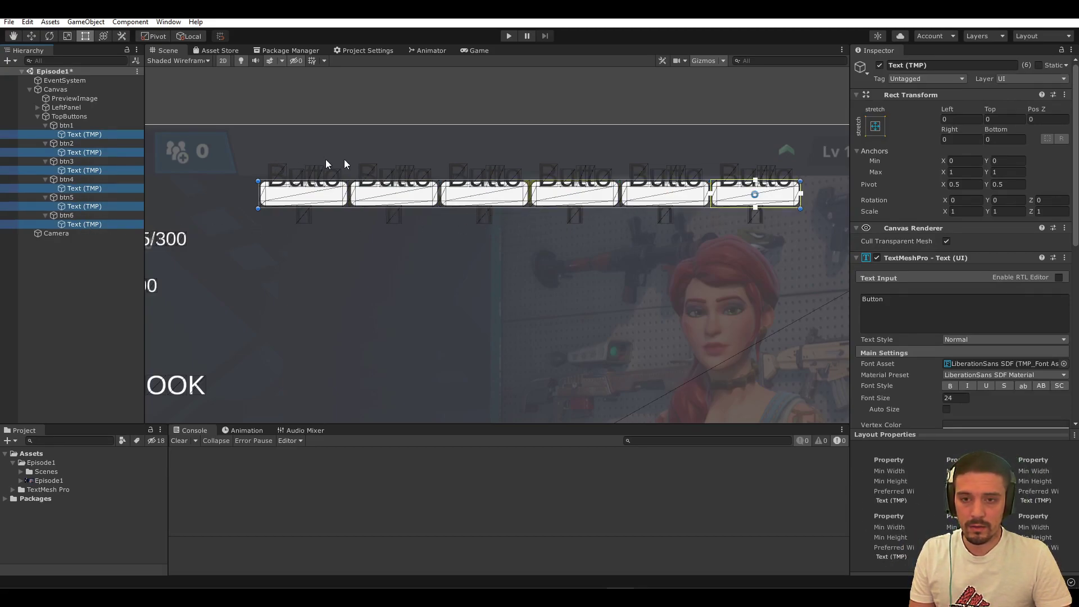
Try label font sizes 14 and then 13, comparing the buttons with the reference preview
click(955, 397)
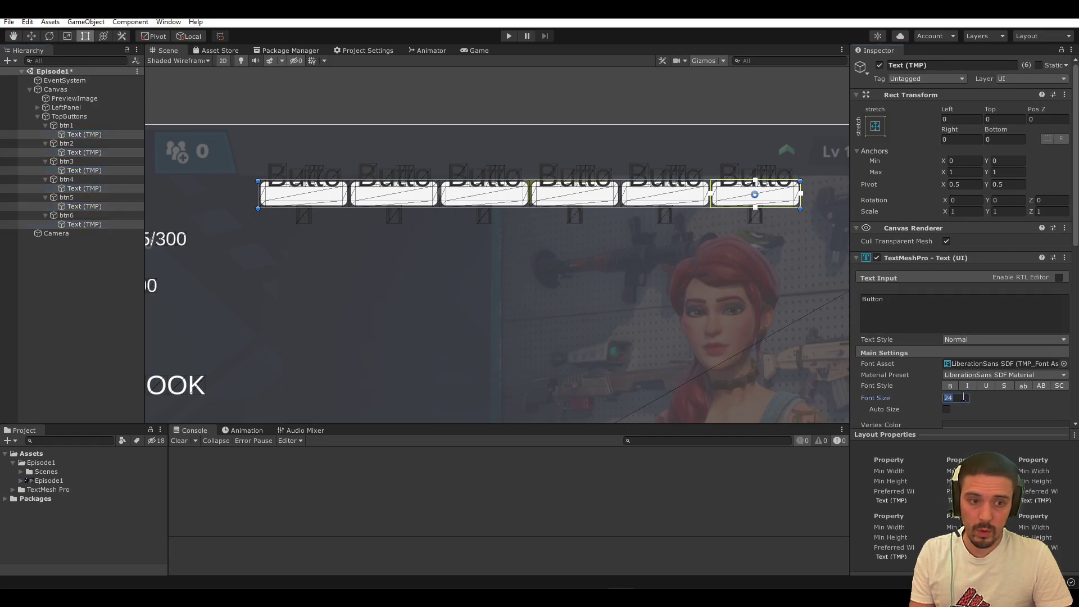
text(14)
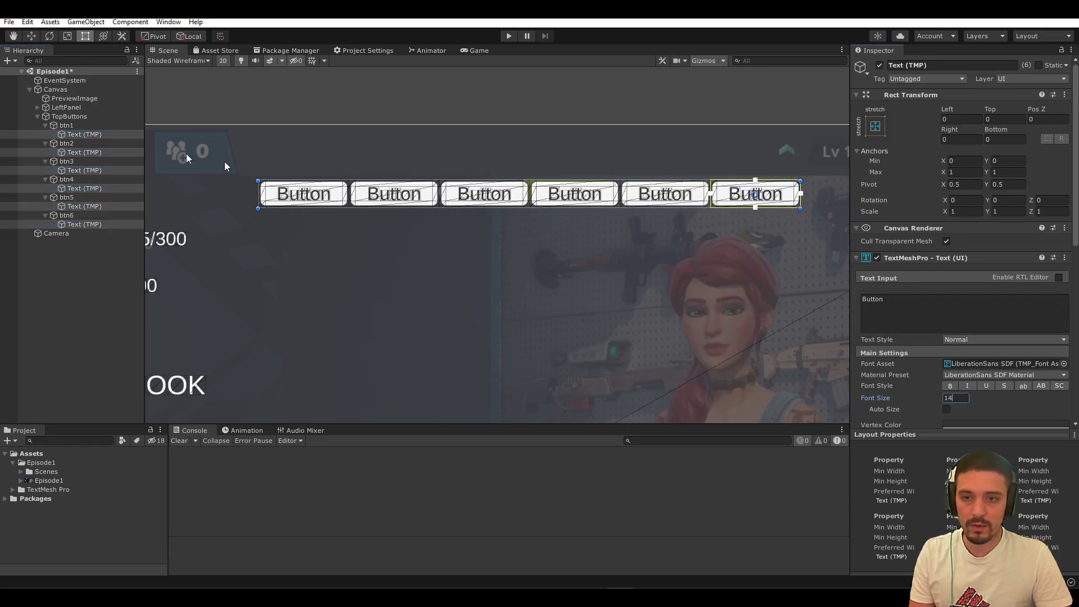
click(4, 120)
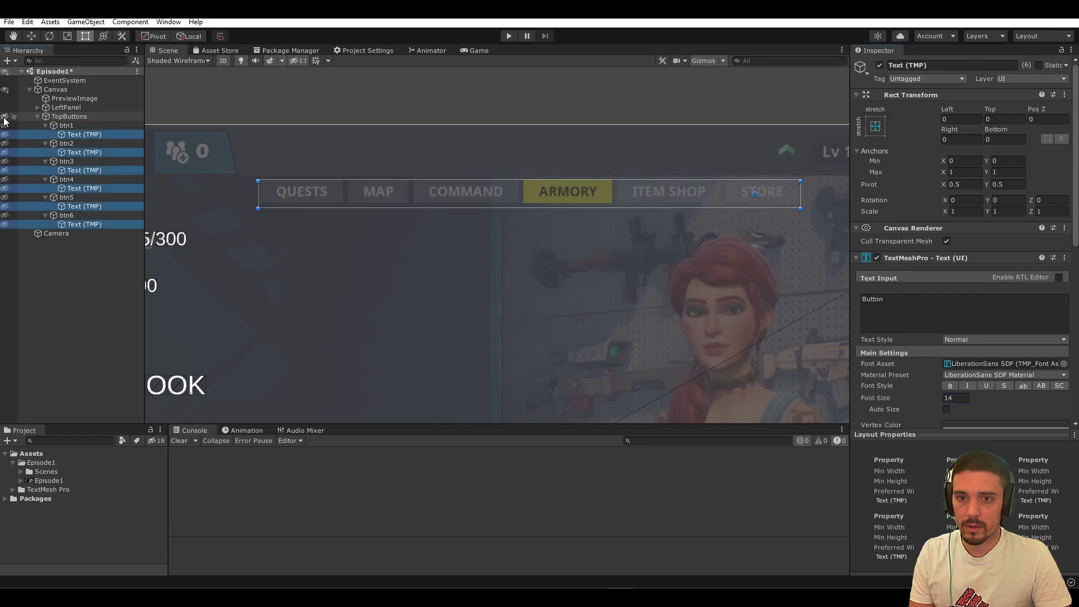
click(4, 120)
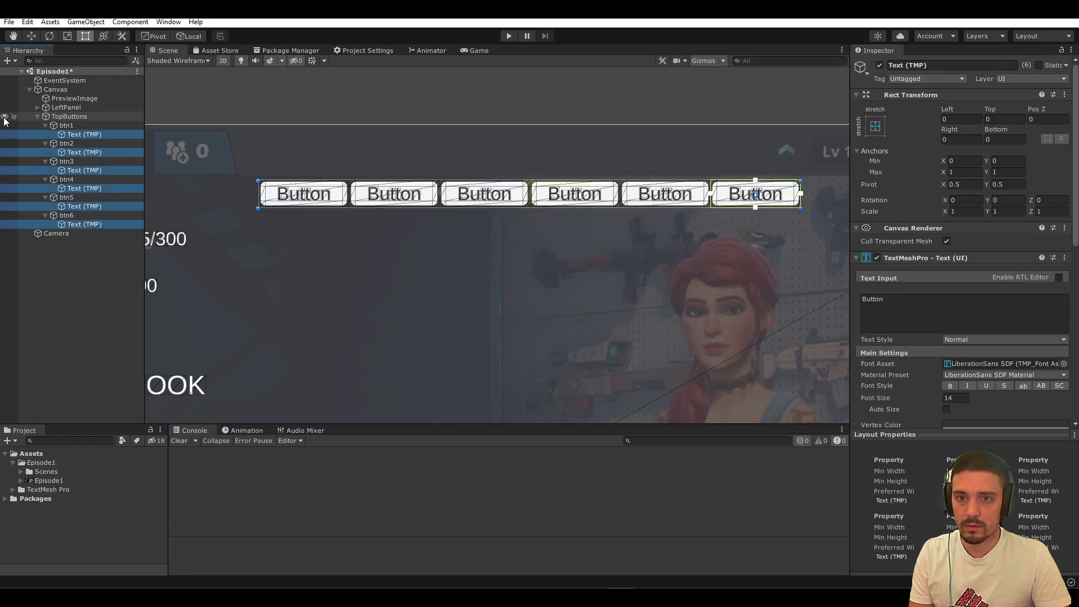
click(5, 120)
click(4, 121)
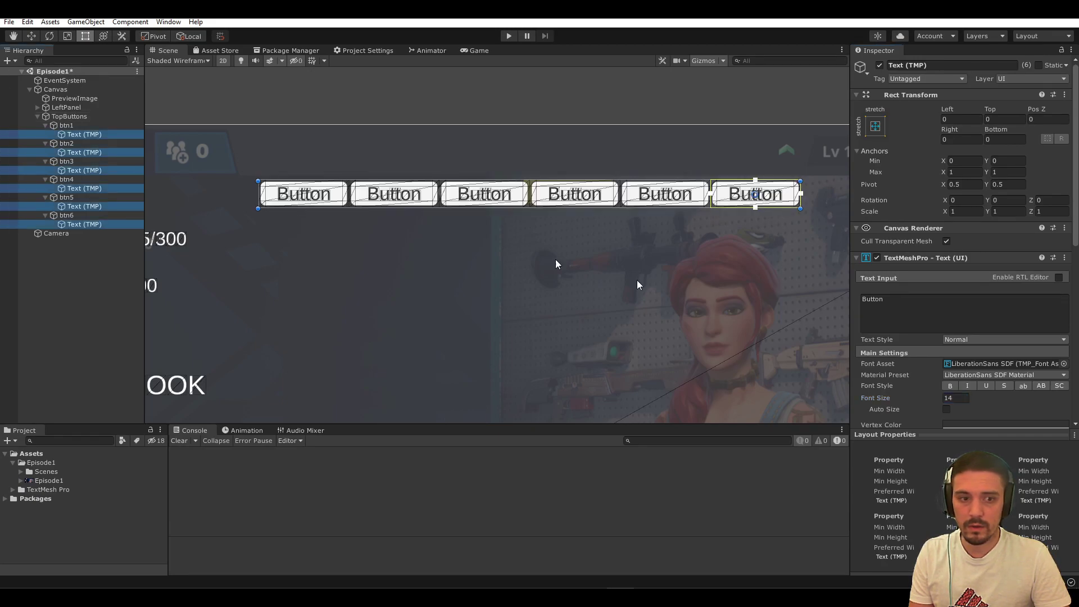
click(960, 397)
text(13)
Try bold 'BUTTON' labels against the reference preview, then turn bold back off
click(950, 385)
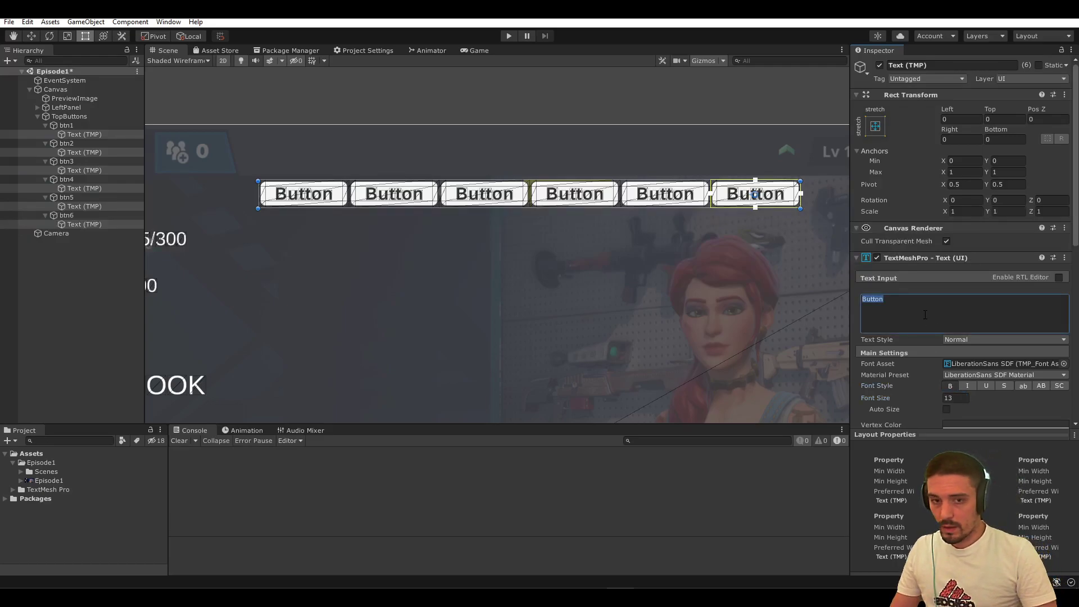
text(BUTTON)
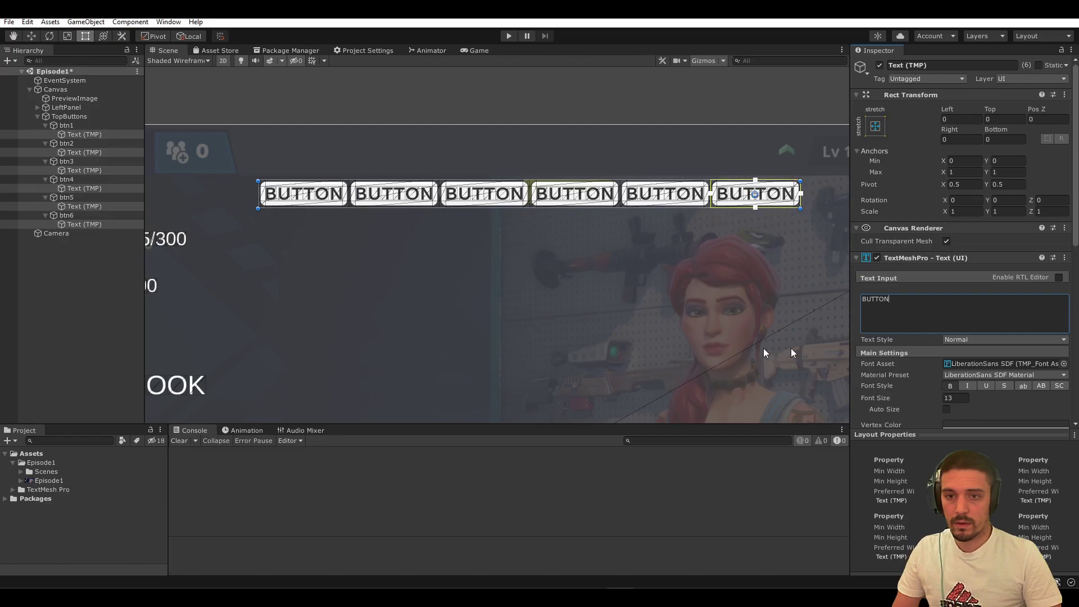
click(5, 117)
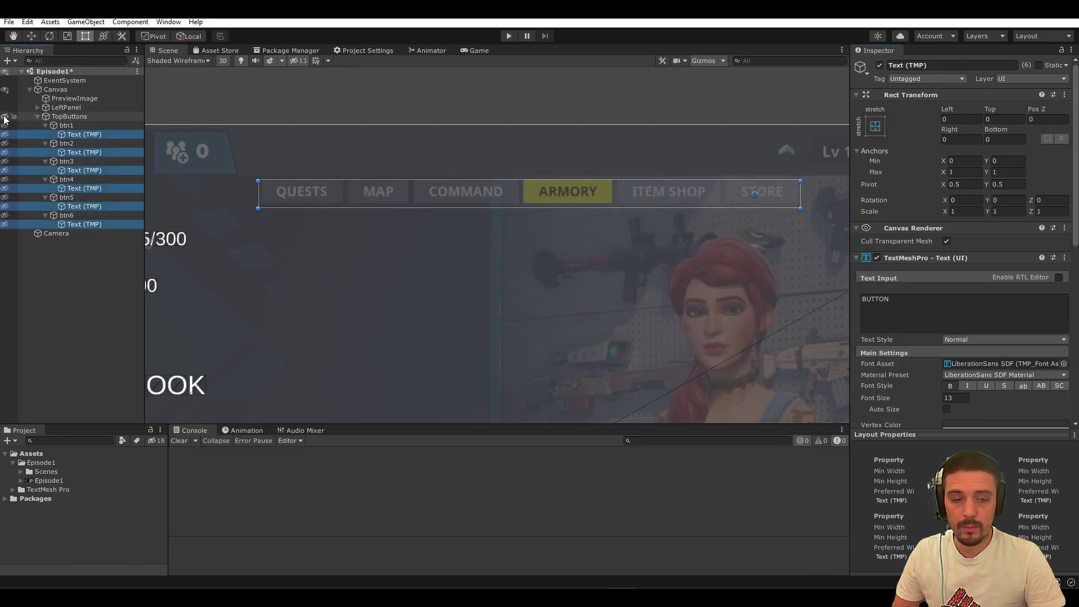
click(5, 117)
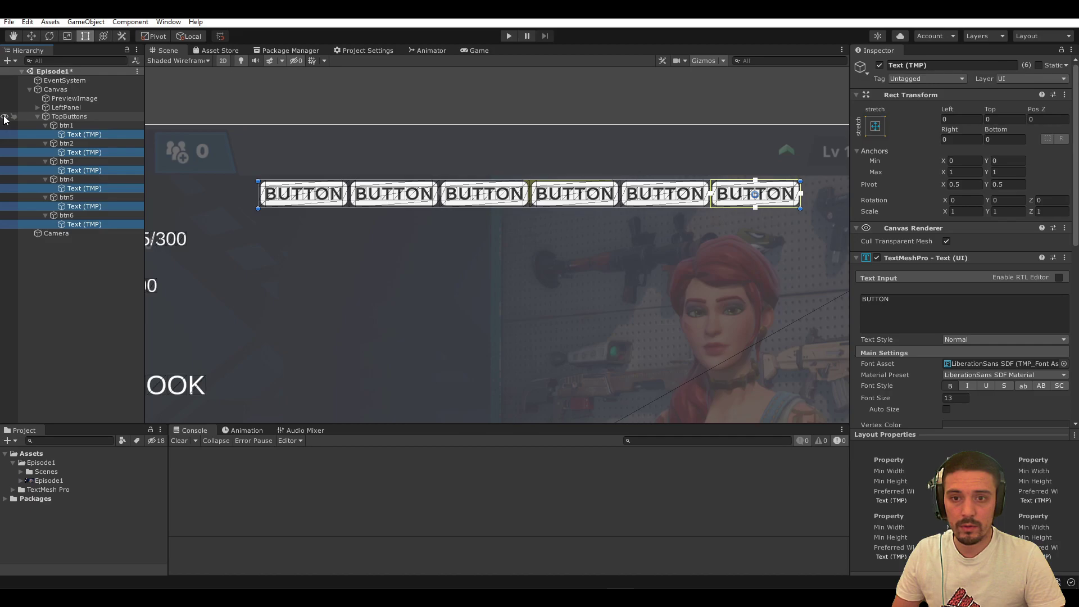
click(955, 386)
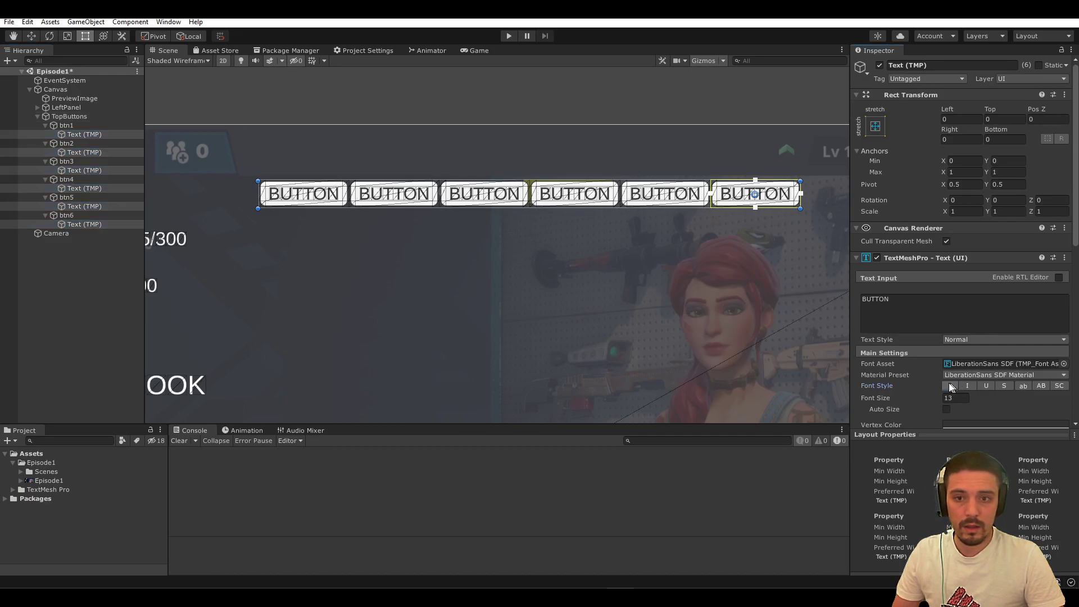
click(5, 118)
click(4, 117)
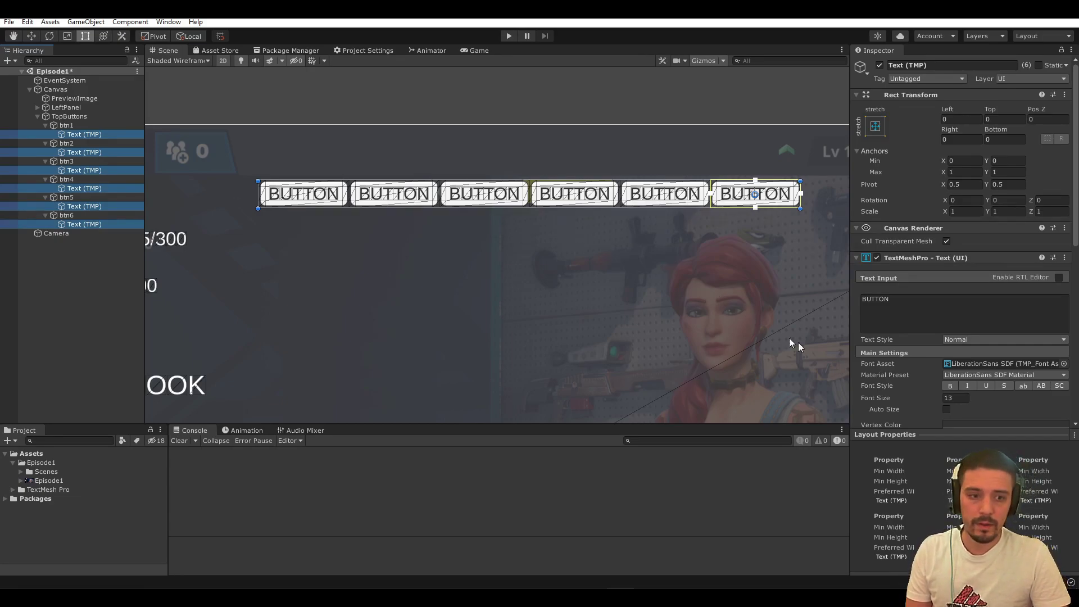
Set the six labels to font size 10 with Bold style
click(956, 398)
text(10)
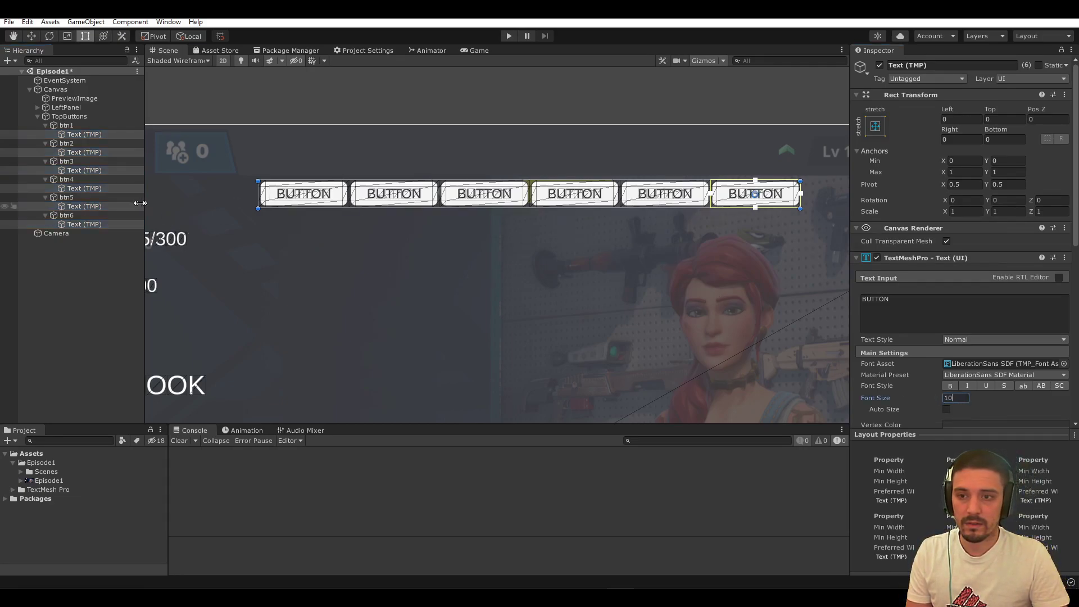
click(950, 385)
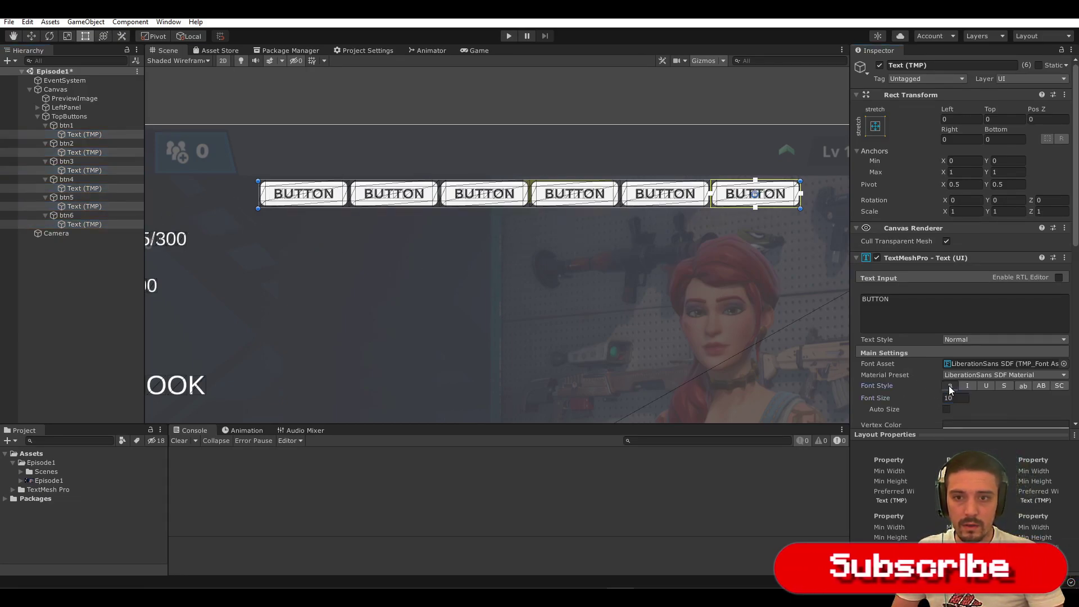
click(80, 134)
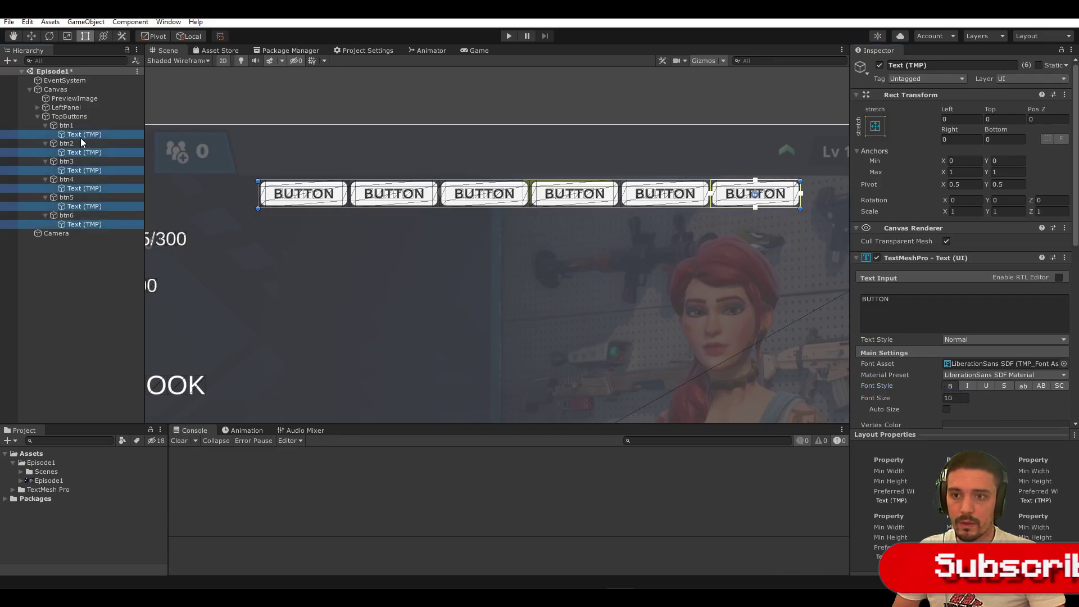
Select btn1 and compare the top buttons with the reference menu behind them
click(83, 127)
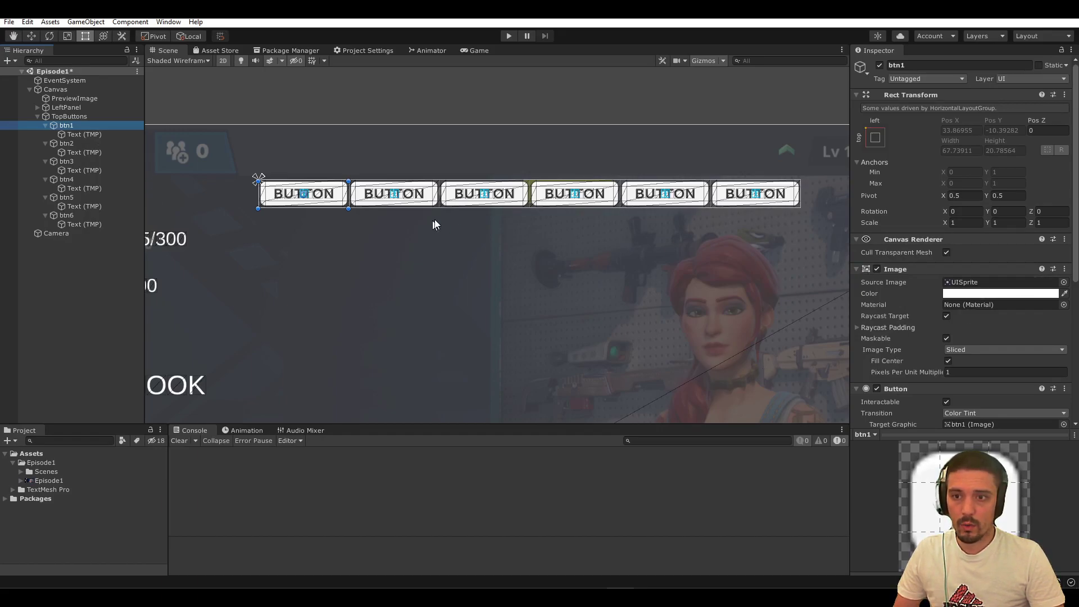
click(9, 117)
scroll(391, 187, up, 6)
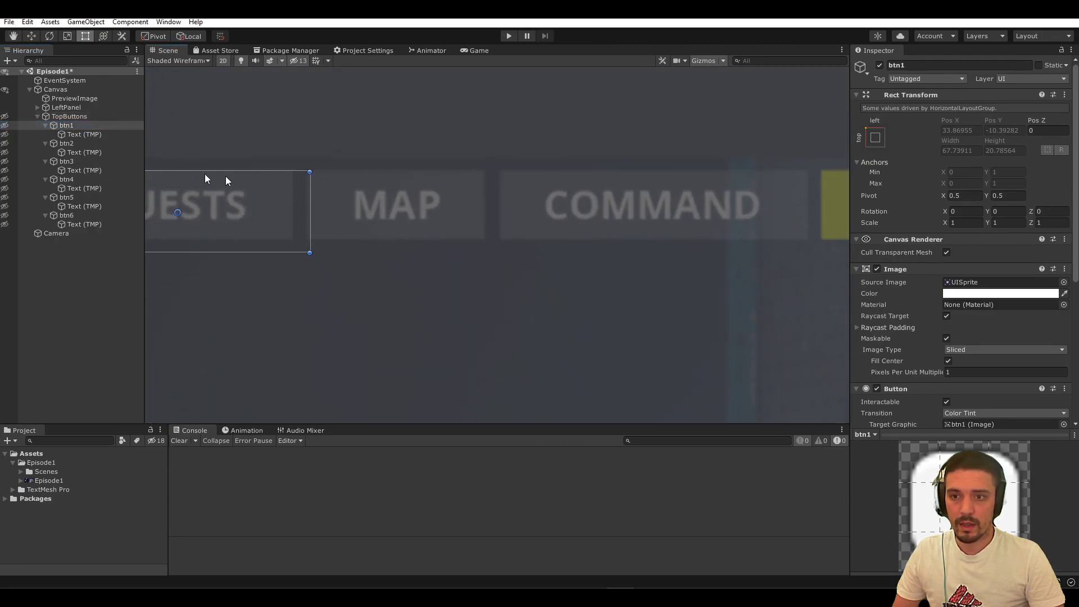
click(5, 117)
scroll(534, 233, up, 2)
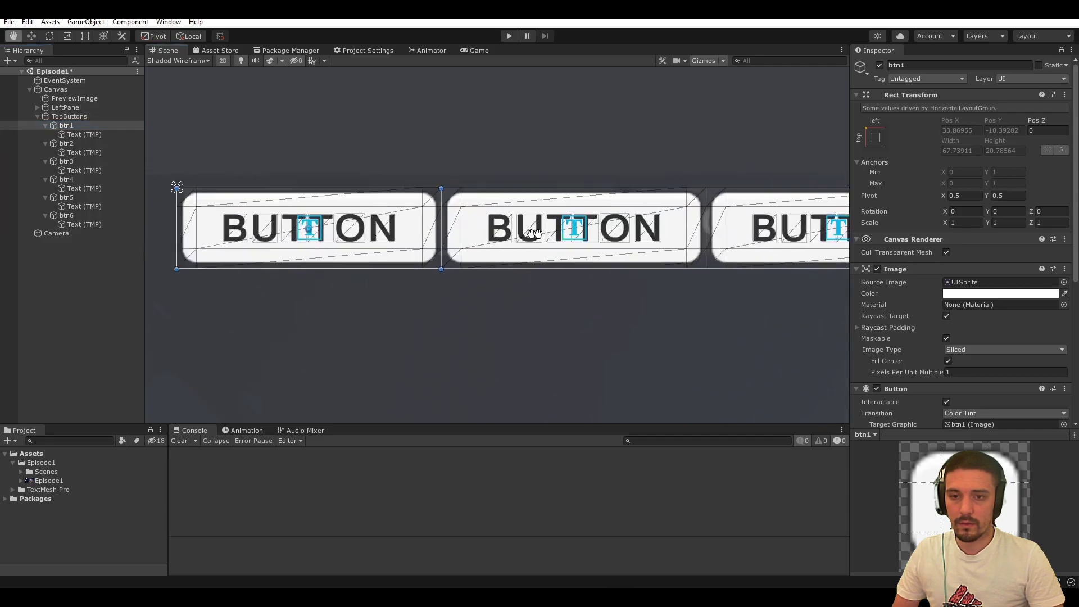
middle_drag(533, 233, 610, 234)
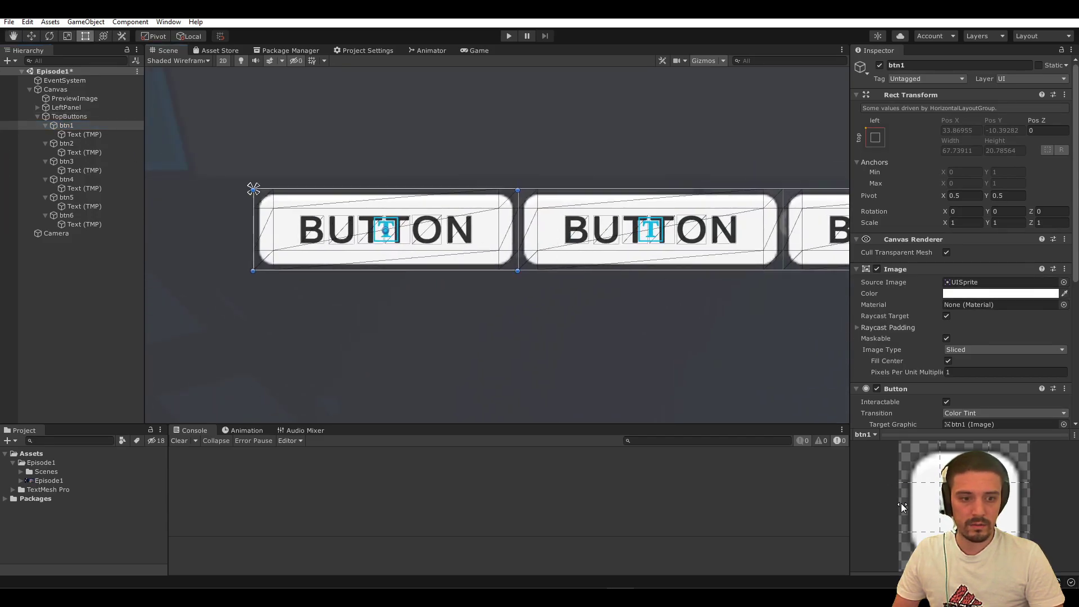
Browse btn1's Source Image sprite choices without changing them and view the whole button row
click(1063, 282)
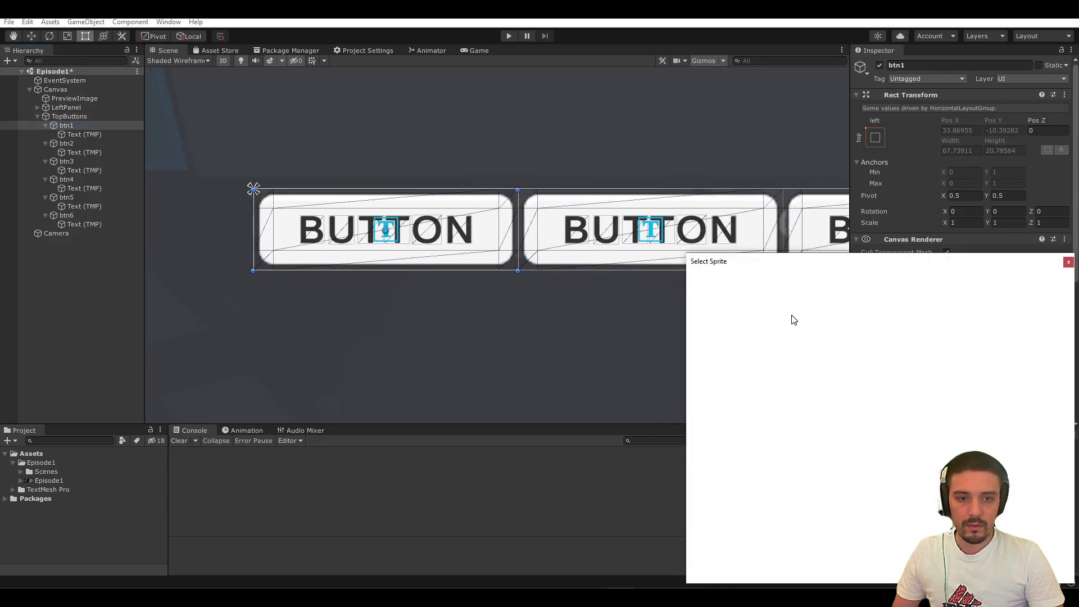
click(672, 247)
click(1063, 282)
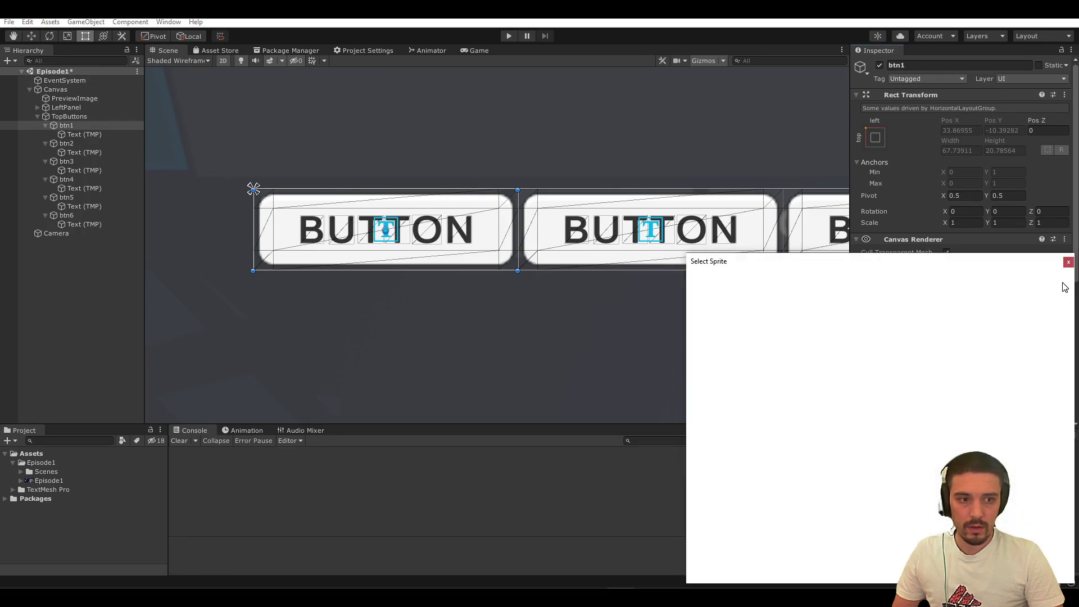
drag(850, 250, 815, 263)
click(1062, 284)
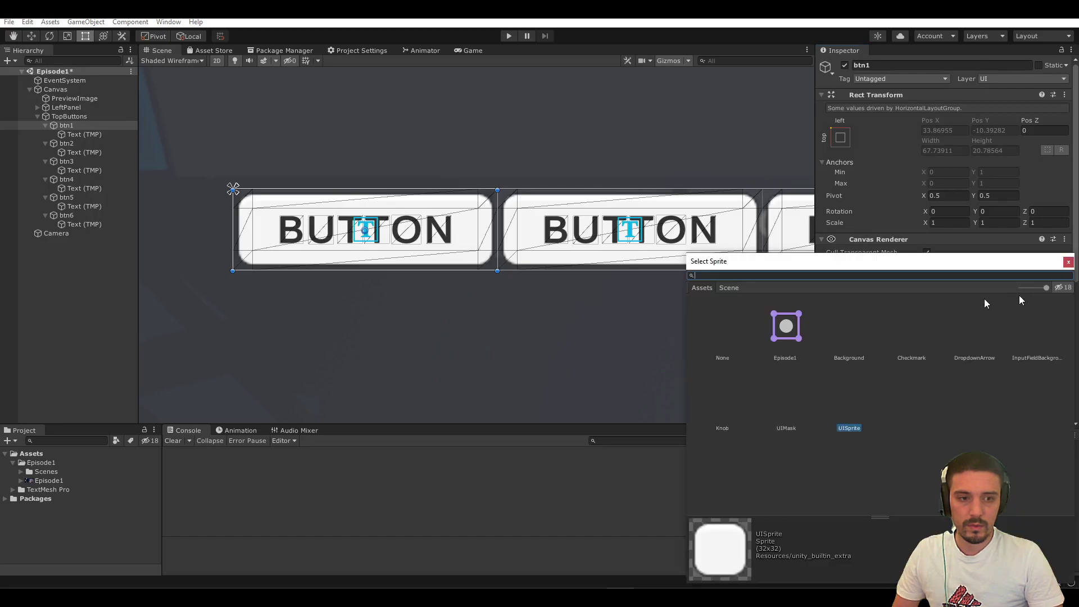
key(Escape)
middle_drag(658, 320, 503, 314)
scroll(528, 316, down, 12)
middle_drag(577, 319, 399, 314)
middle_drag(547, 314, 253, 308)
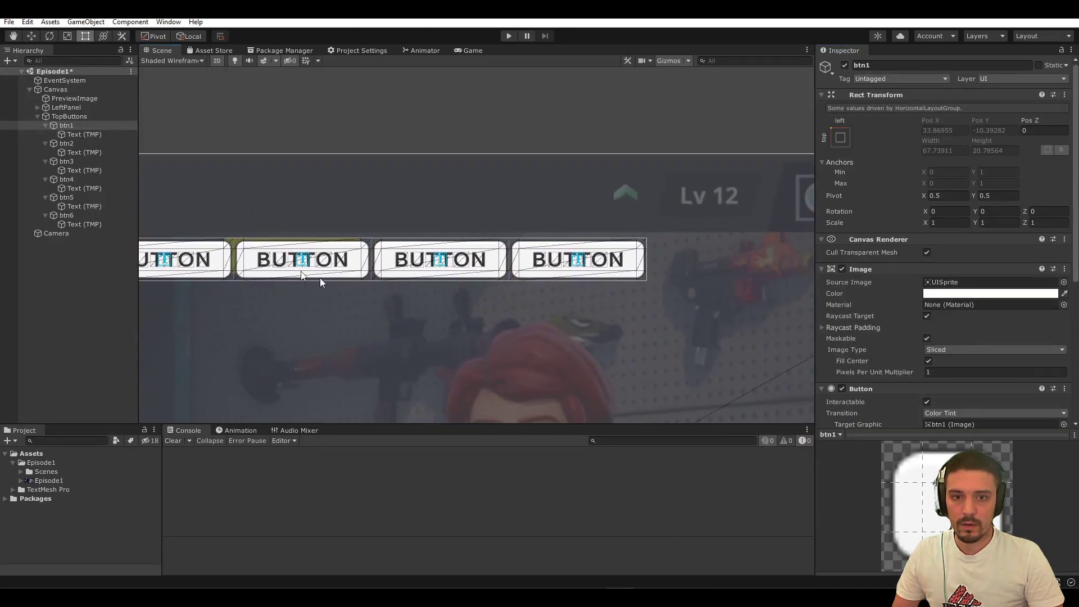
Set btn1's Image Source Image to None
click(58, 116)
click(63, 125)
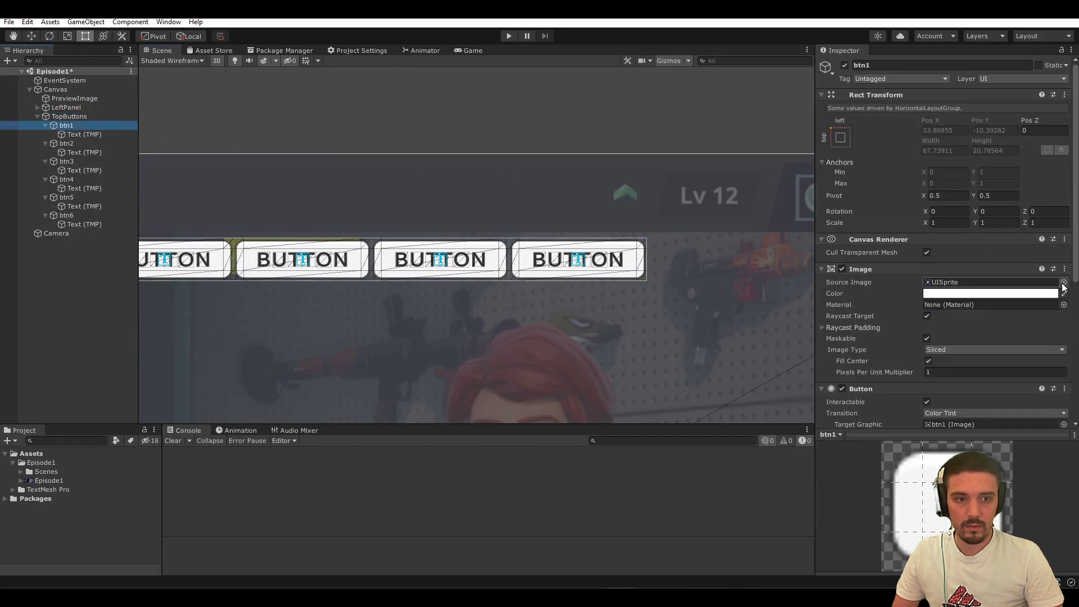
click(1062, 283)
double_click(730, 341)
middle_drag(202, 305, 571, 328)
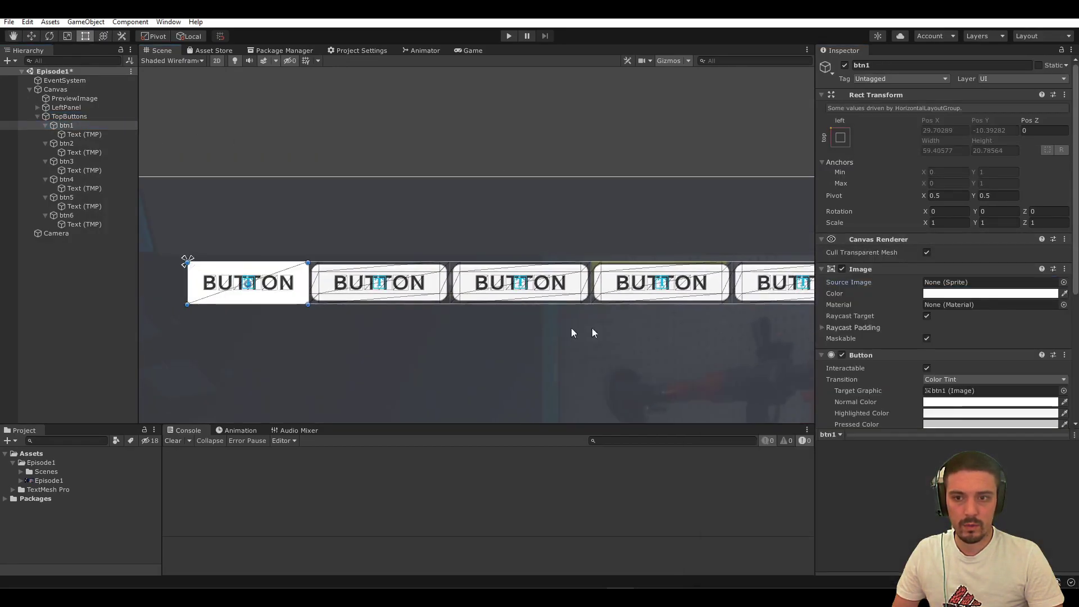
middle_drag(392, 315, 451, 306)
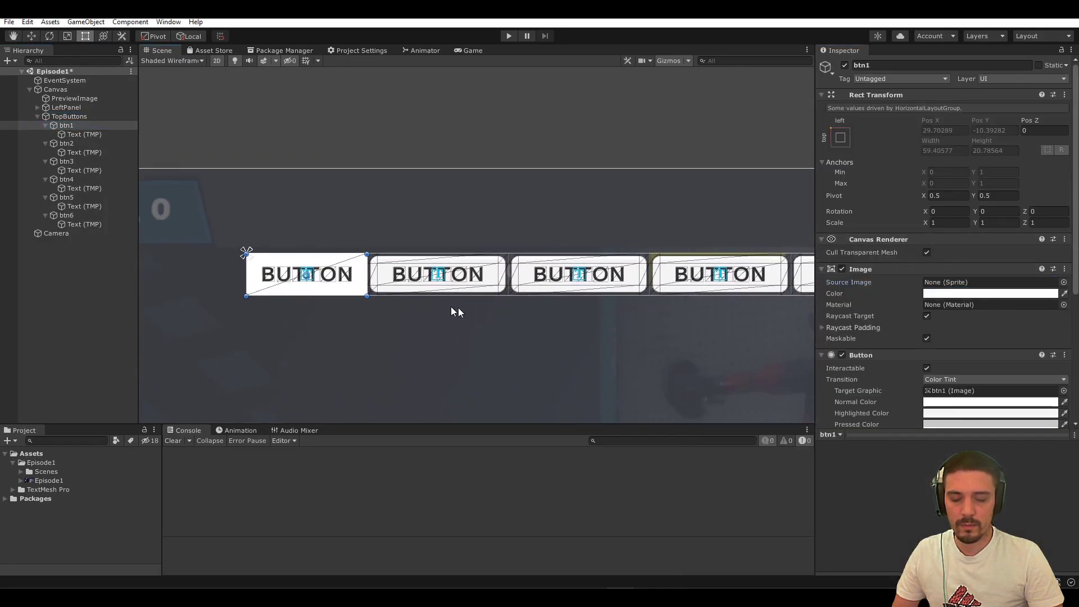
Select btn2 through btn6 and look at their Source Image choices
click(79, 144)
ctrl+click(77, 163)
ctrl+click(76, 180)
ctrl+click(77, 198)
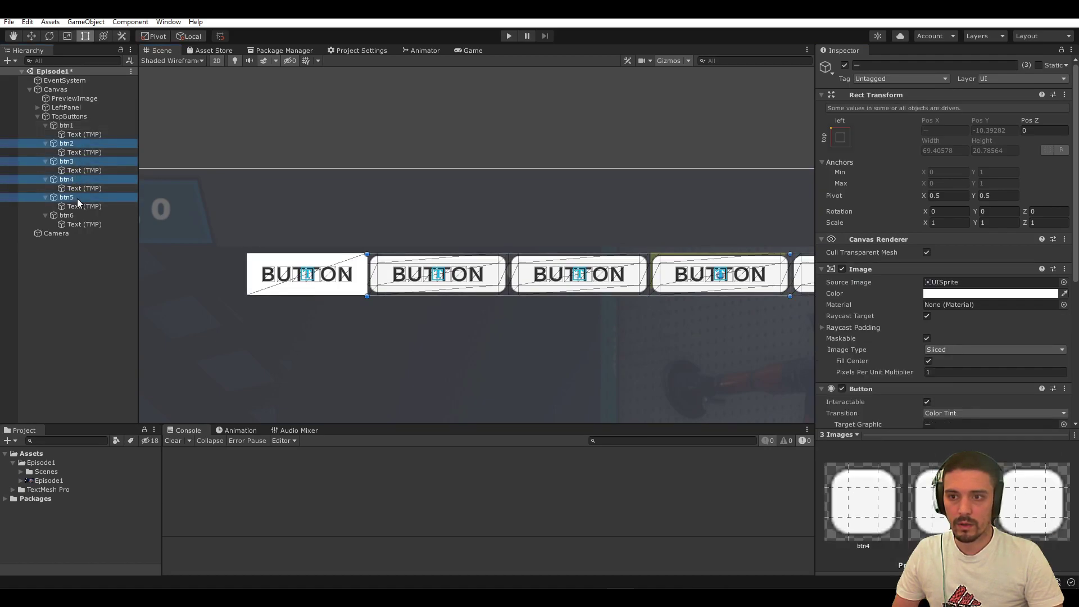
ctrl+click(77, 216)
click(1064, 282)
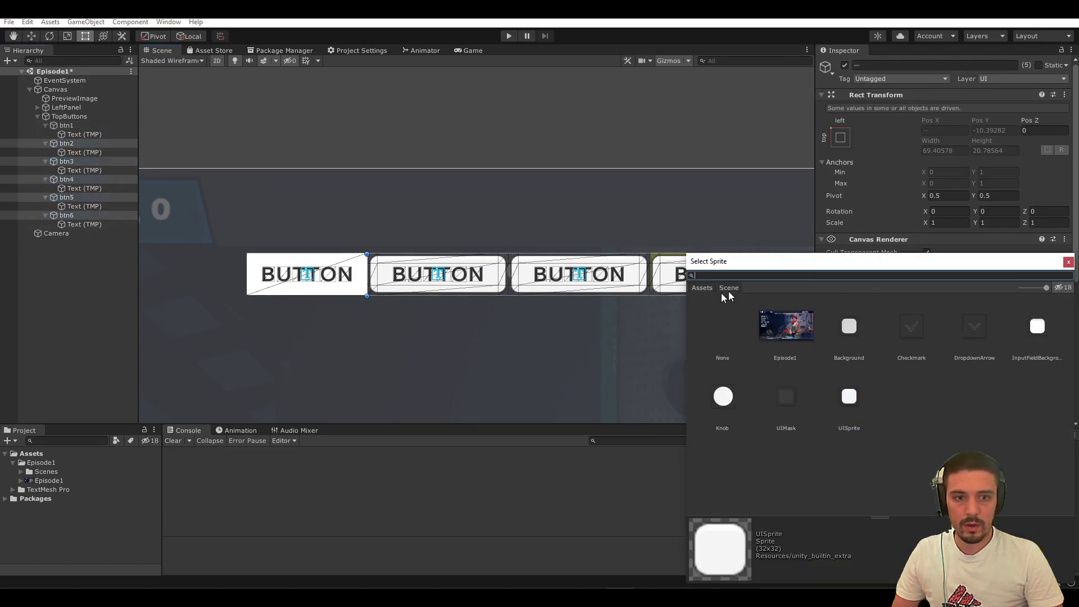
key(Escape)
click(713, 328)
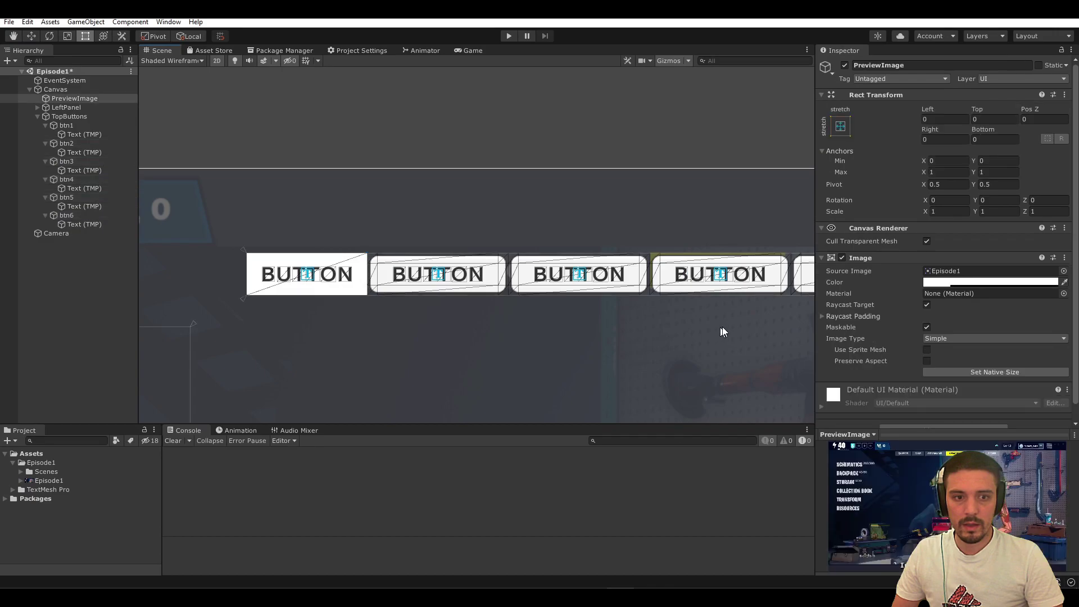
Reselect btn6 back up to btn2 and check the sprite picker again
click(89, 214)
ctrl+click(79, 197)
ctrl+click(74, 178)
ctrl+click(72, 160)
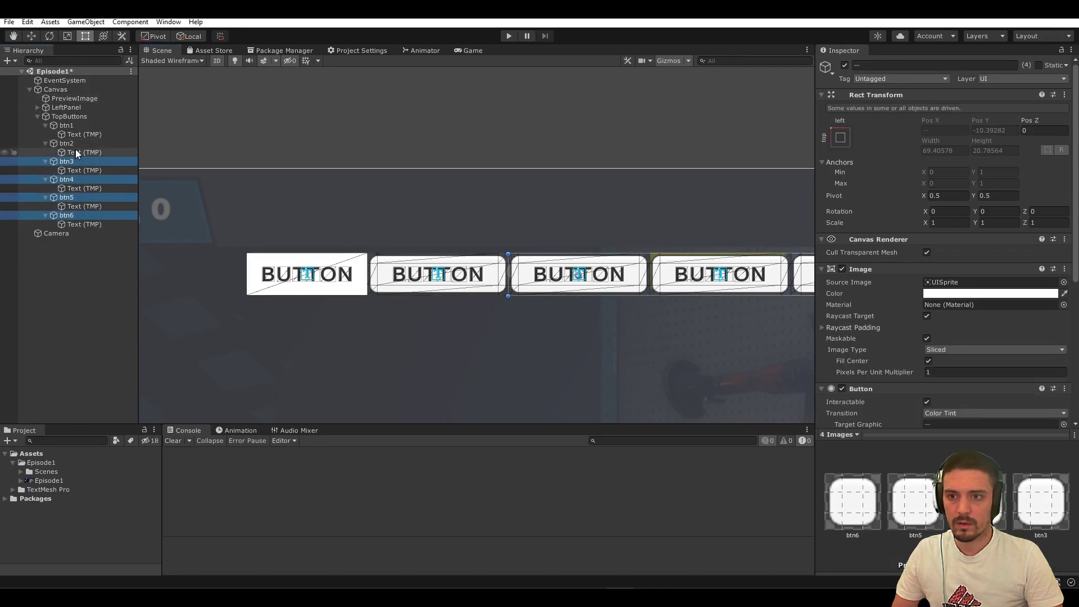
ctrl+click(75, 145)
click(1064, 282)
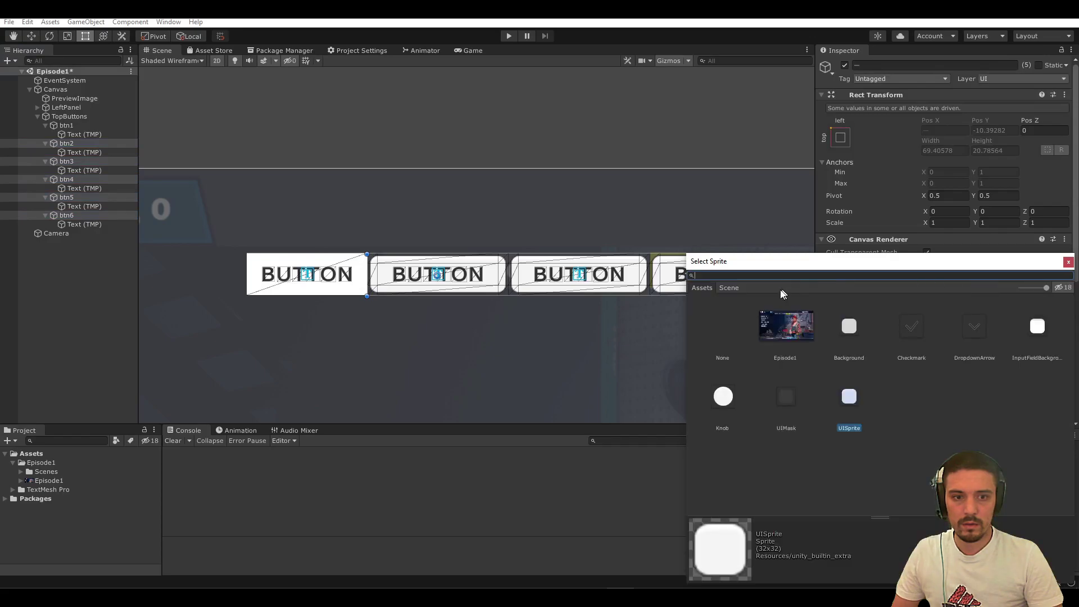
key(Escape)
Try the Episode1 sprite on btn2–btn6, then set their Source Image to None
click(1064, 282)
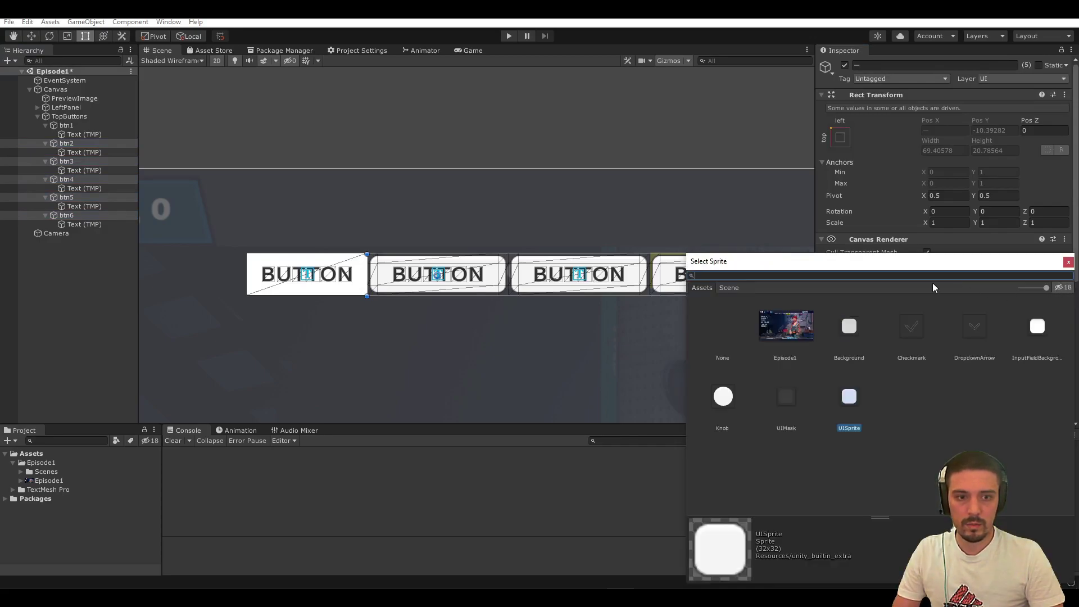
click(781, 333)
double_click(768, 327)
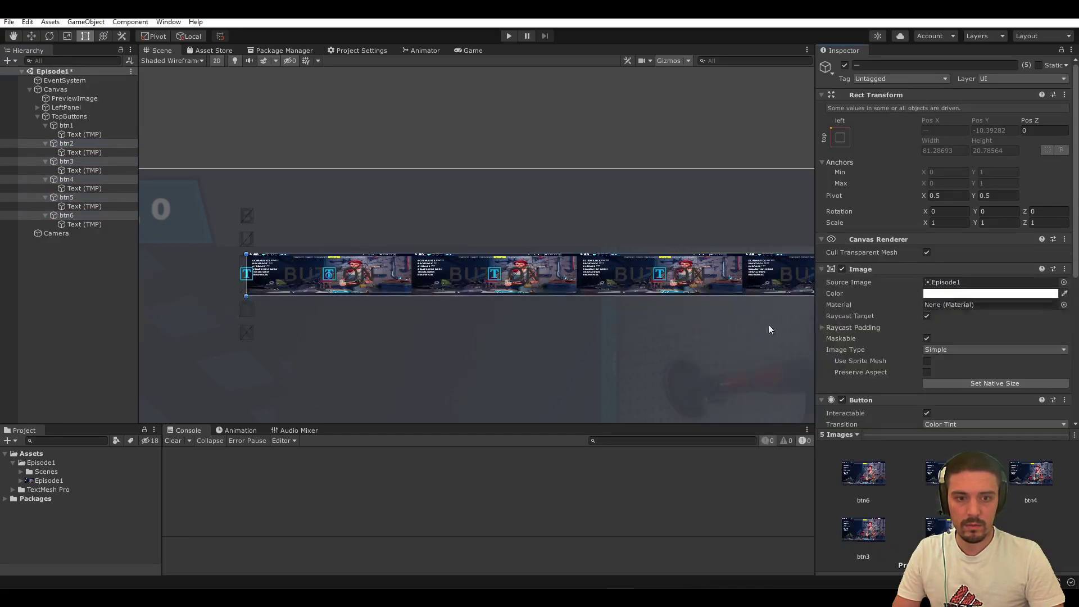
click(1065, 282)
key(Left)
key(Left)
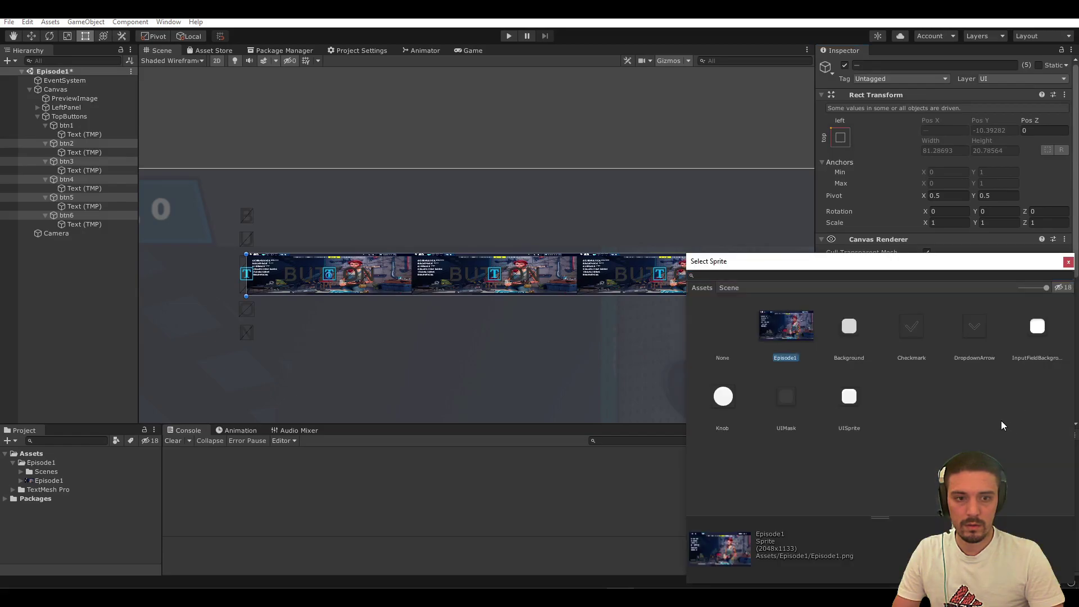
key(Return)
click(65, 133)
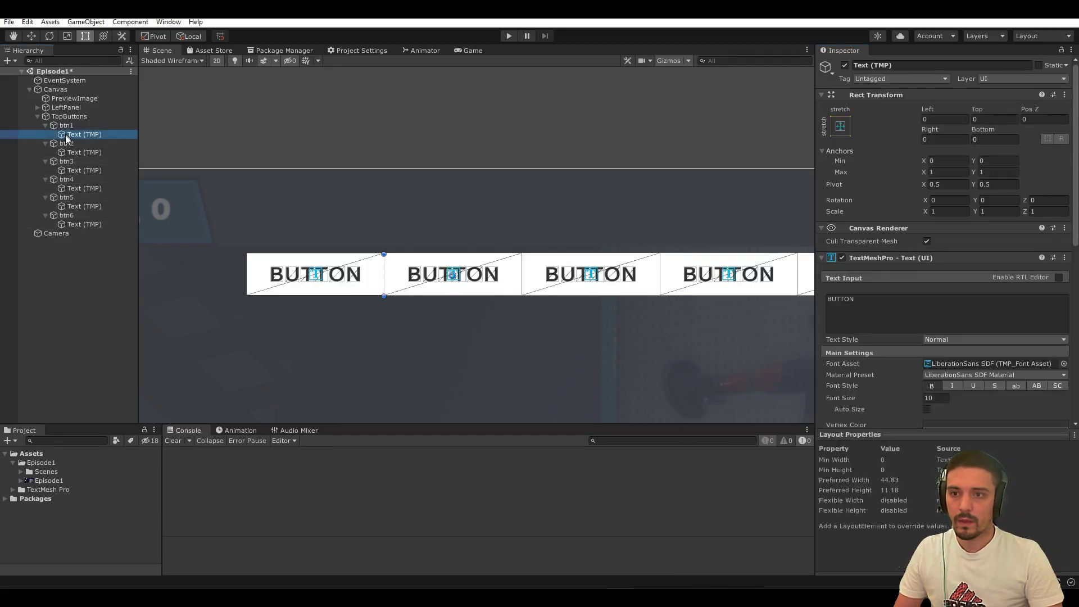
Select btn2 and pan the scene toward the button bar
click(70, 145)
key(q)
middle_drag(642, 352, 498, 293)
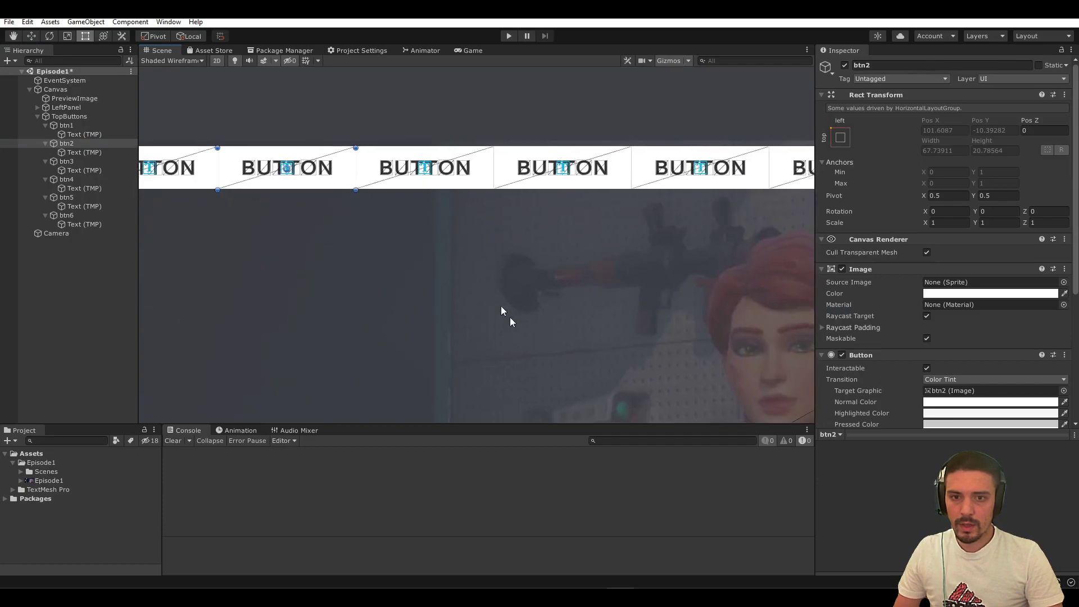
scroll(488, 298, down, 6)
click(392, 265)
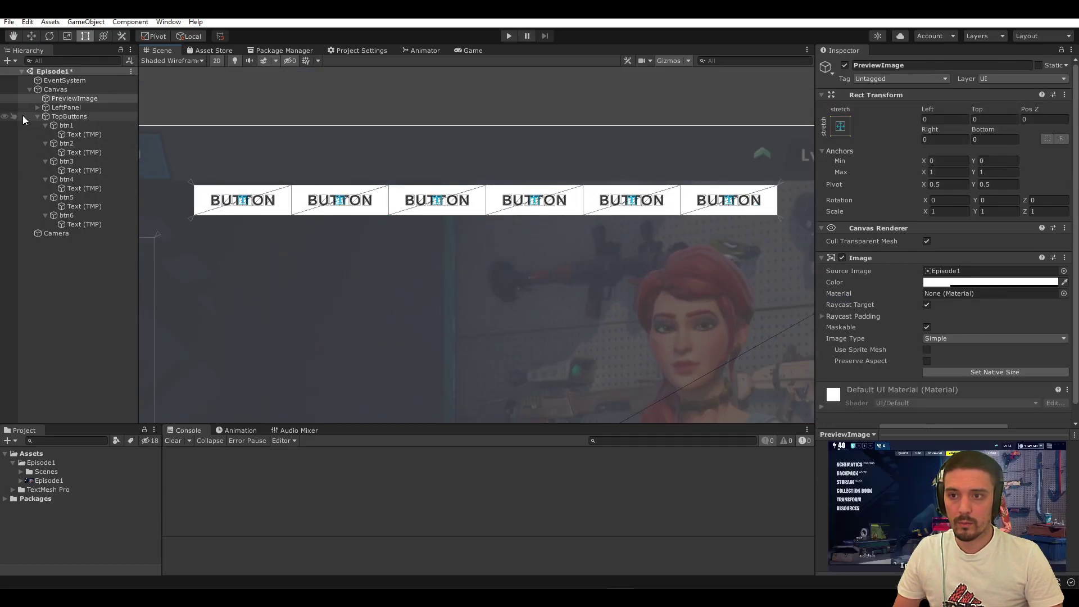
Compare with the reference menu, then set TopButtons' Horizontal Layout Group spacing to 0
click(5, 117)
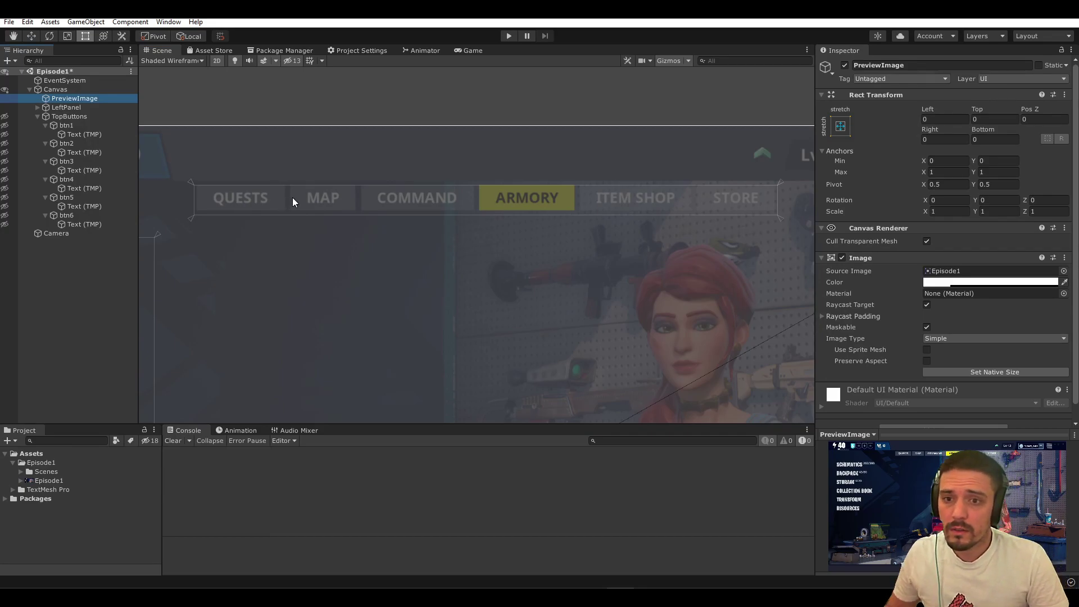
click(14, 117)
click(68, 117)
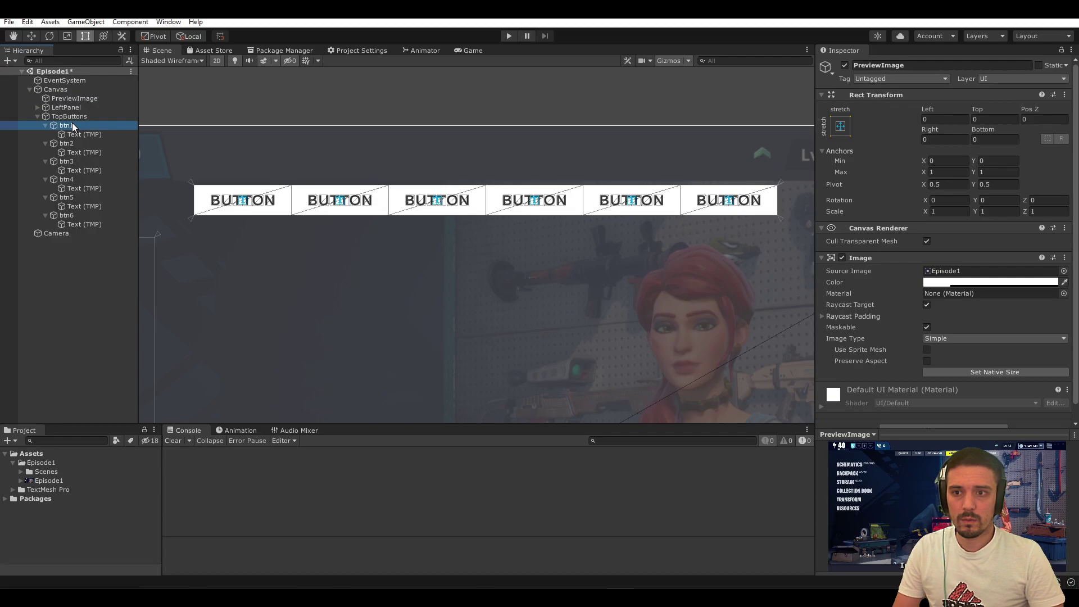
click(961, 253)
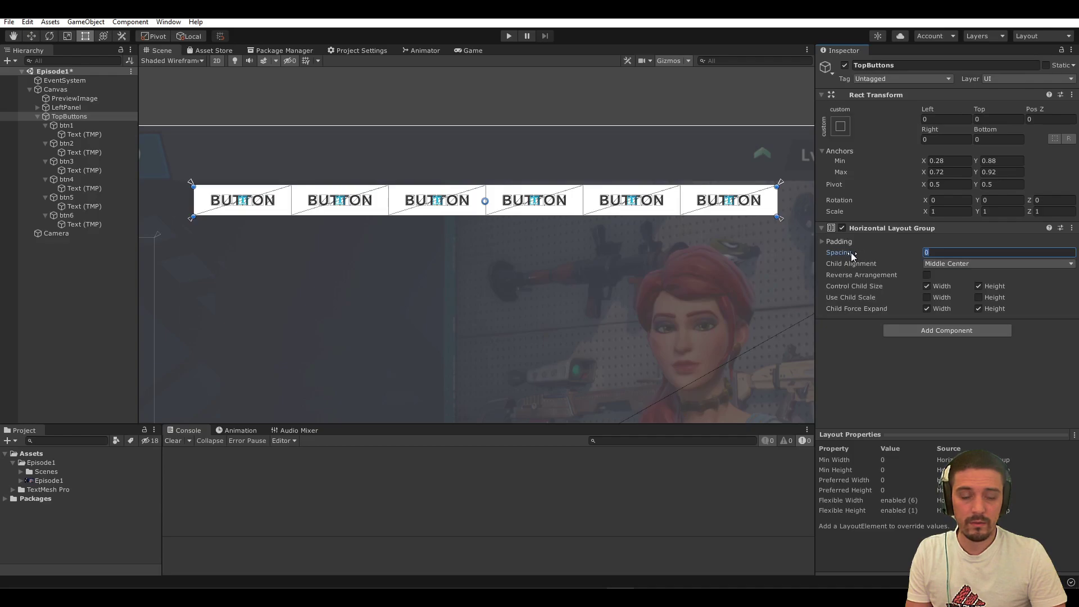
scroll(652, 211, up, 5)
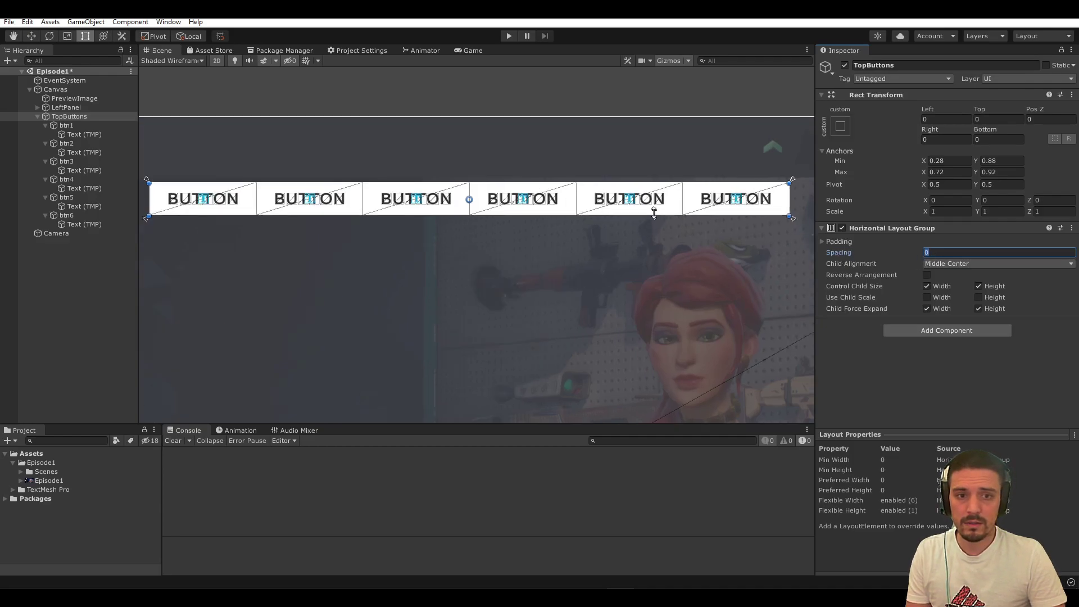
Switch the Scene draw mode to Shaded, pan to the bar's left end, and select TopButtons
click(703, 258)
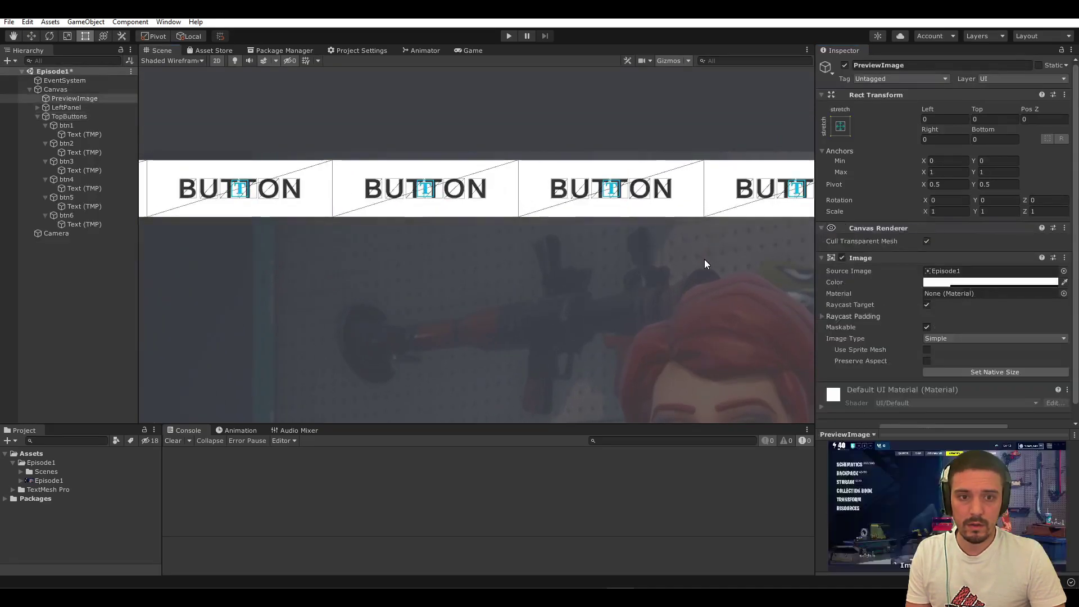
click(151, 59)
click(163, 82)
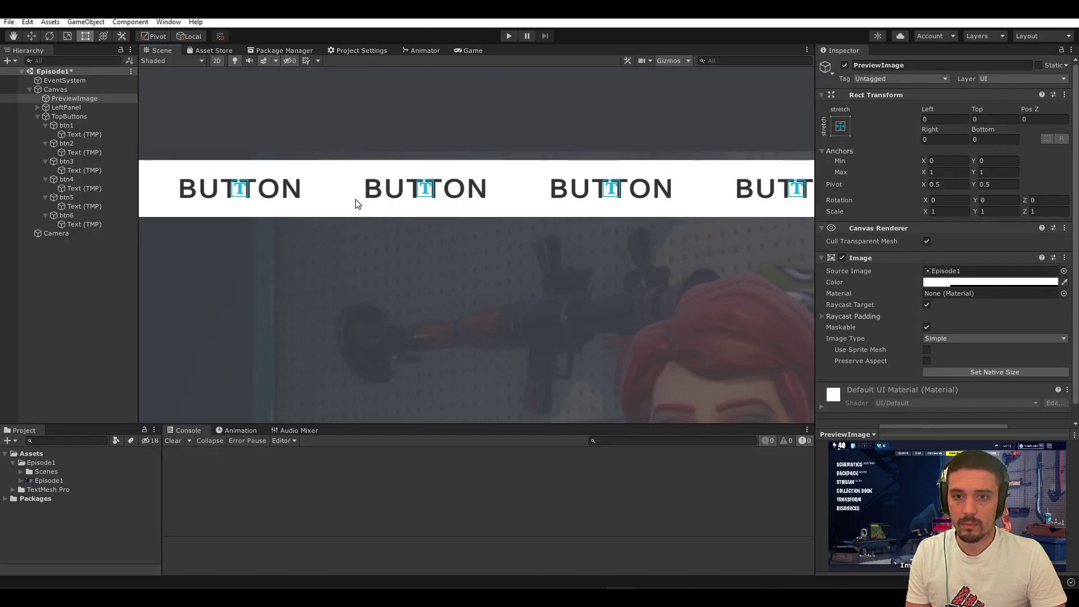
middle_drag(356, 204, 609, 194)
middle_drag(385, 172, 566, 178)
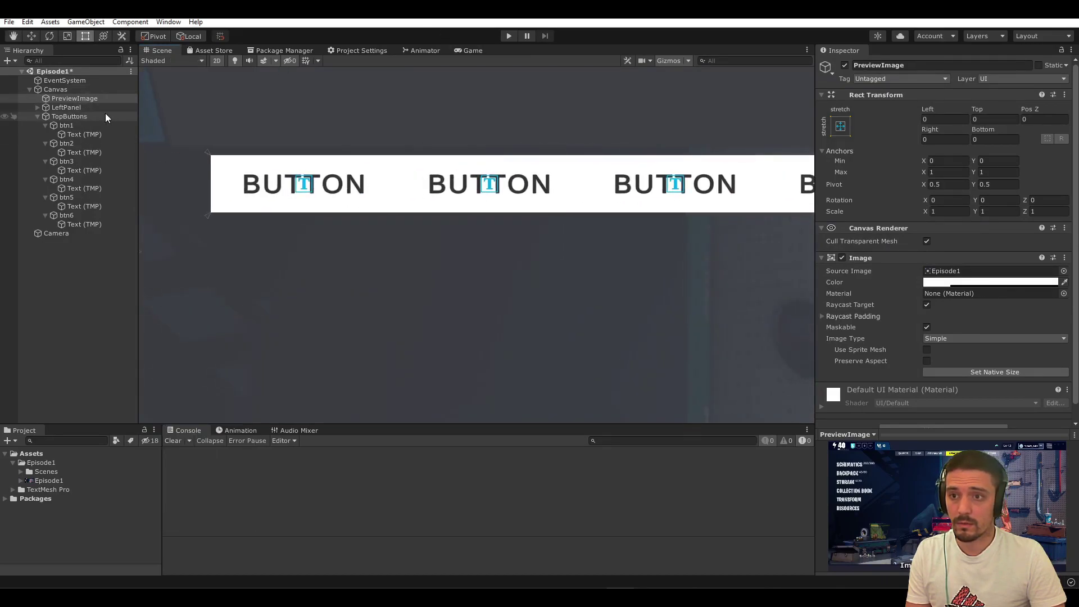
click(86, 116)
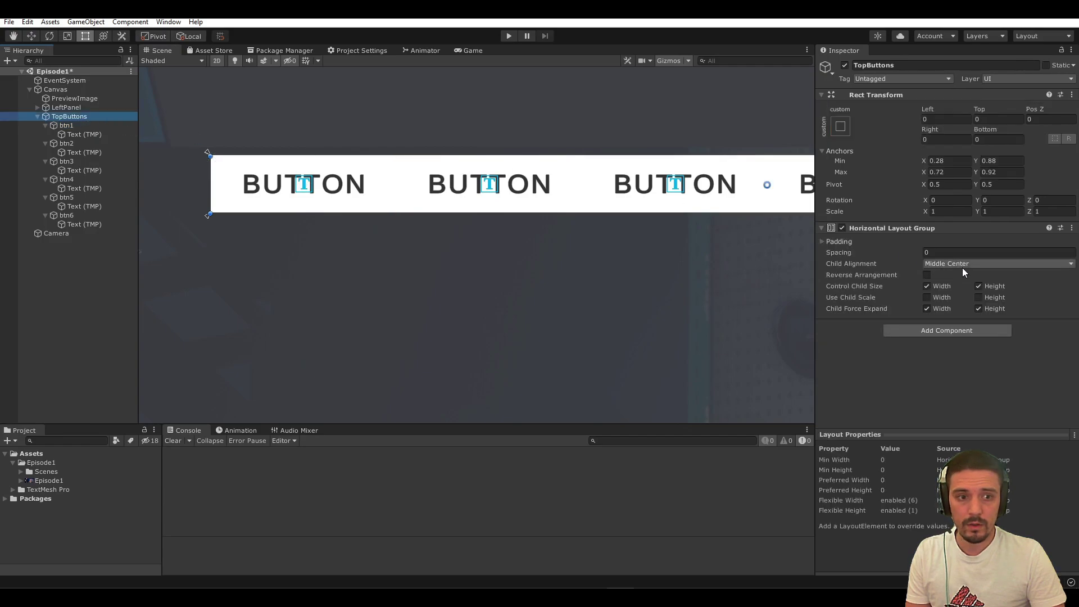
Set TopButtons' Horizontal Layout Group spacing to 5 and frame all six buttons
click(951, 252)
text(2)
text(5)
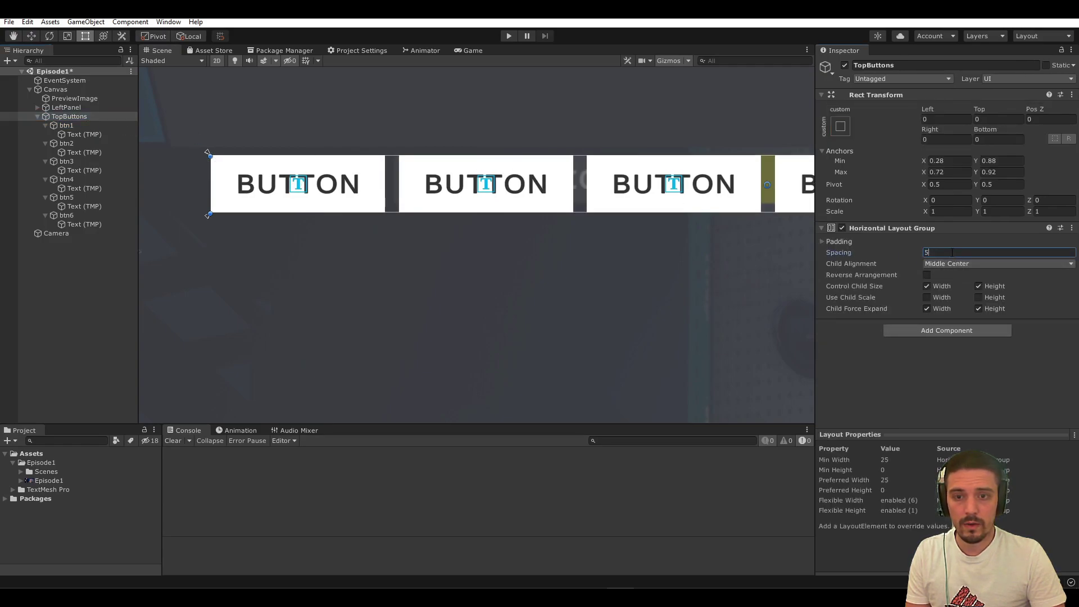
click(3, 121)
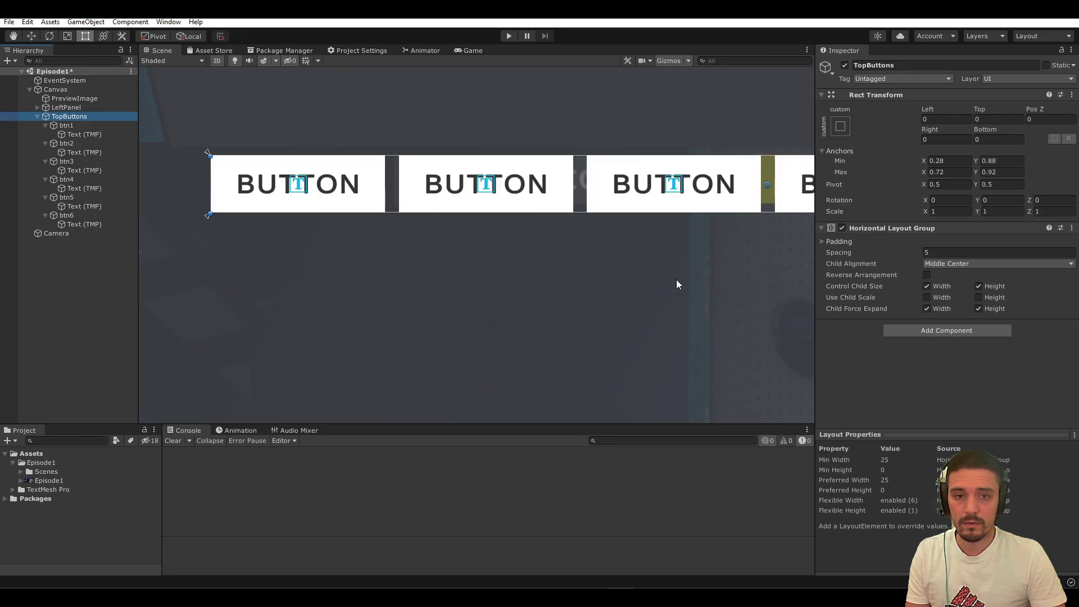
middle_drag(676, 279, 440, 211)
scroll(602, 225, down, 3)
scroll(440, 211, down, 2)
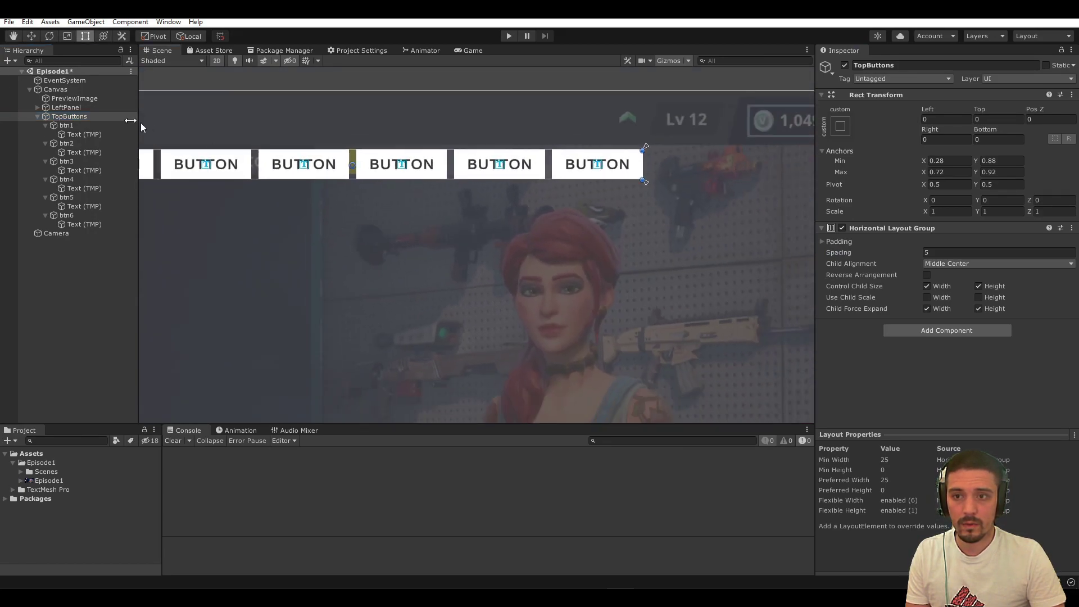
Toggle TopButtons' visibility to compare the buttons with the reference bar, leaving them shown
click(5, 118)
click(5, 118)
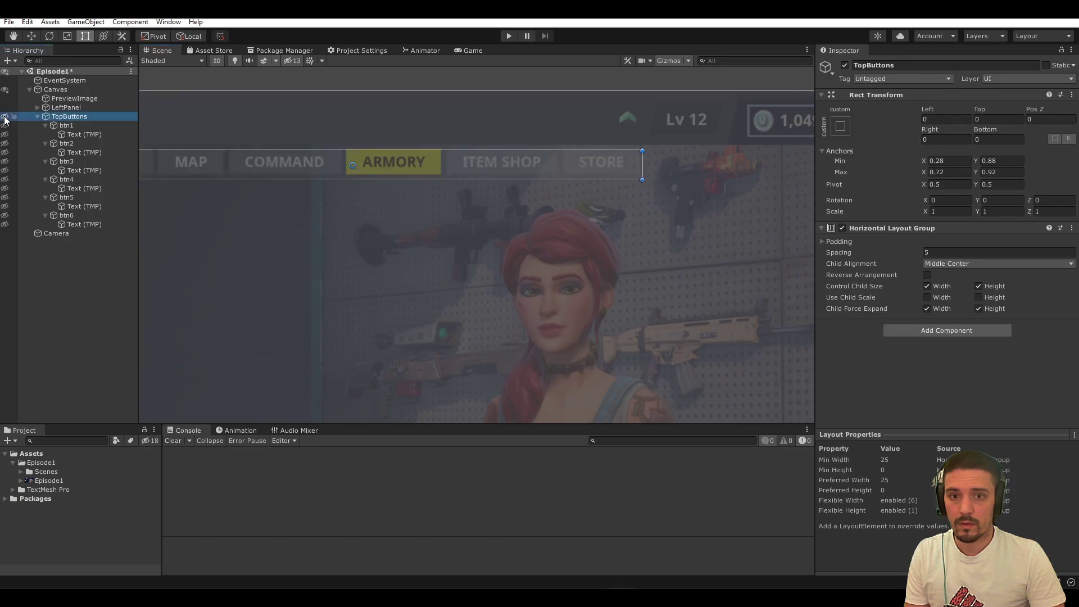
click(5, 118)
click(5, 118)
click(5, 118)
click(5, 118)
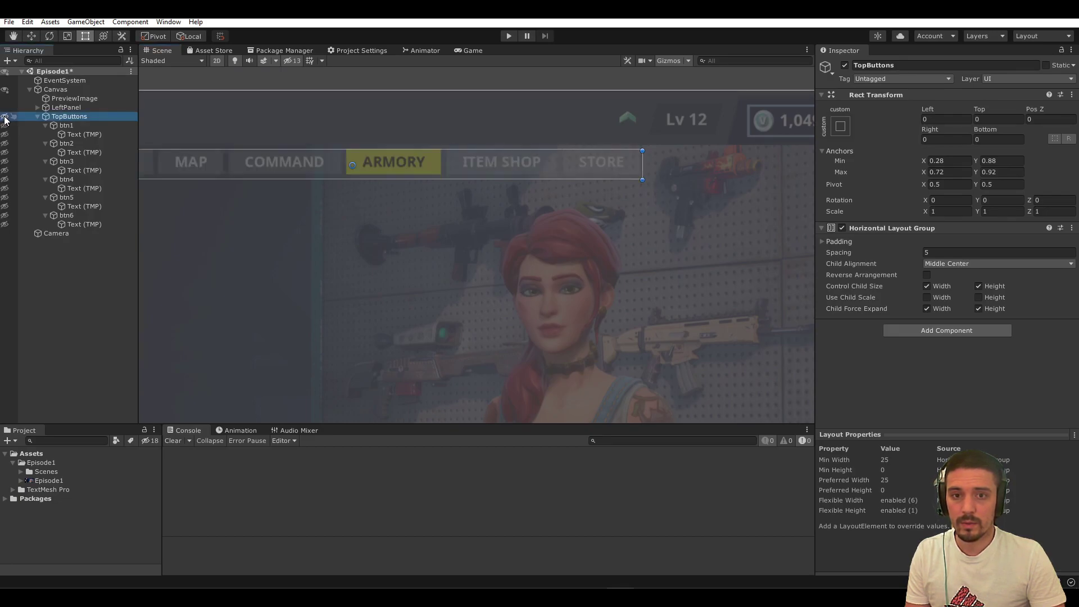
click(4, 118)
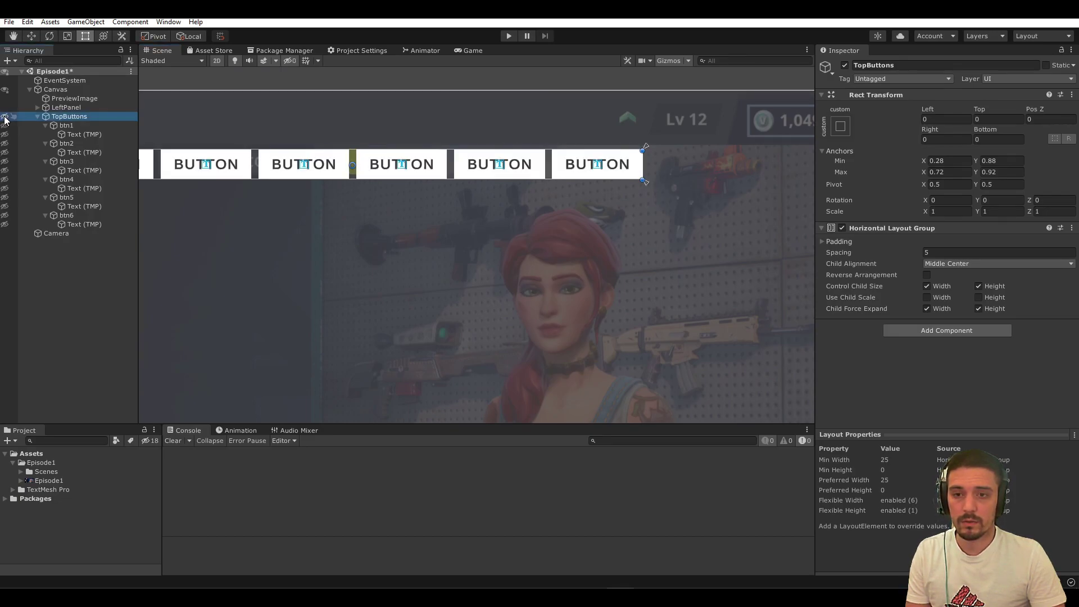
click(5, 118)
middle_drag(172, 197, 329, 210)
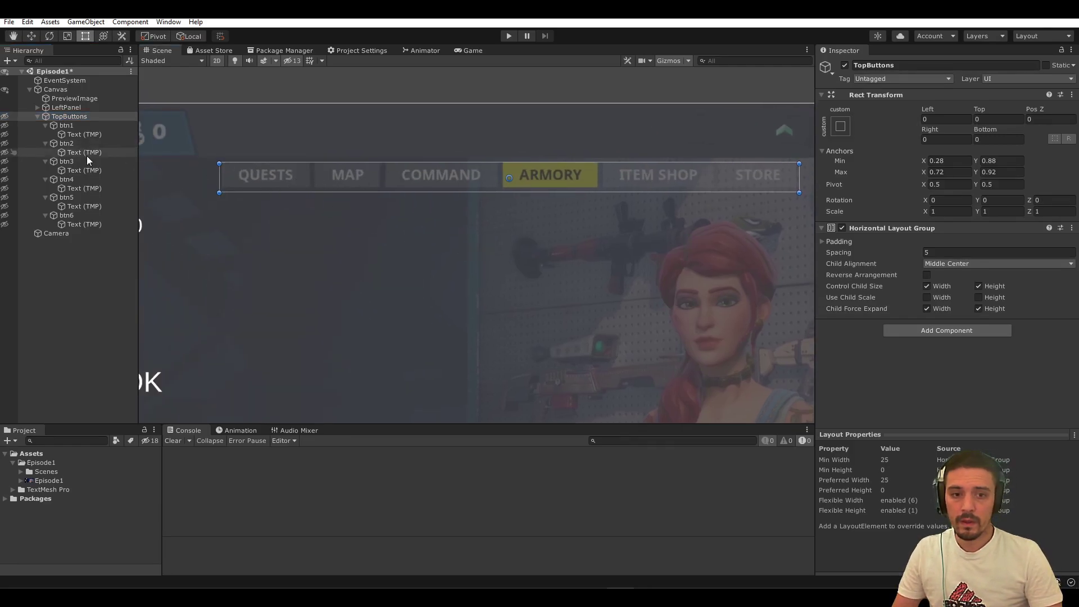
click(71, 126)
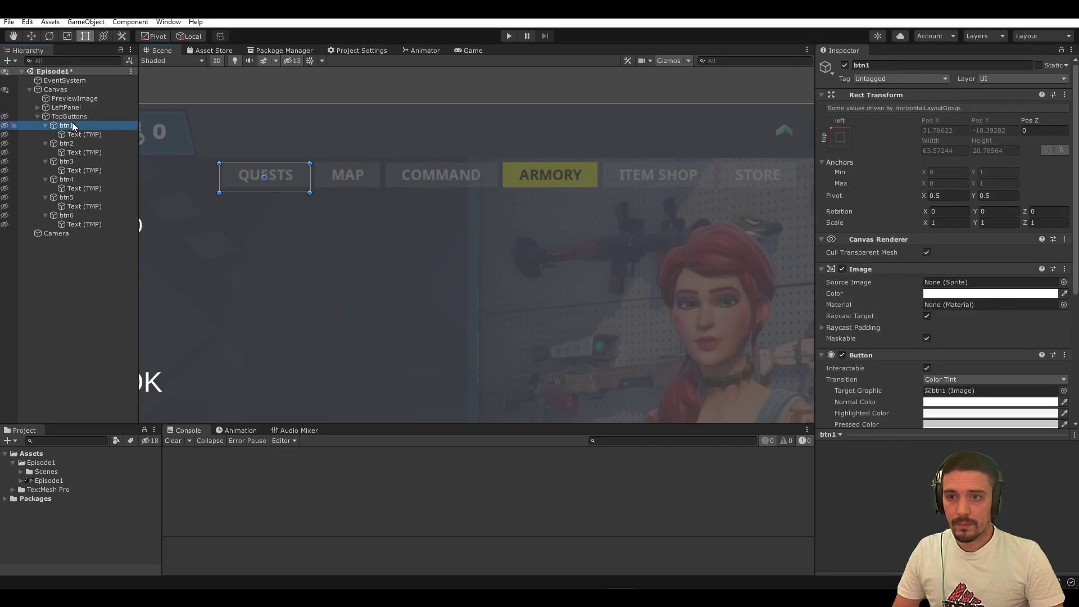
click(69, 117)
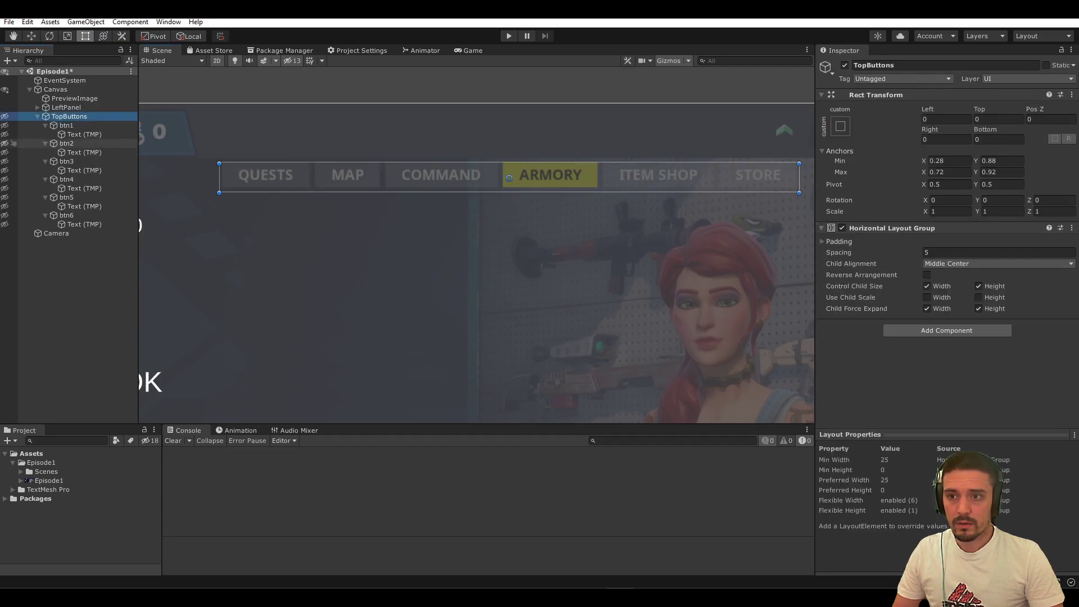
click(5, 117)
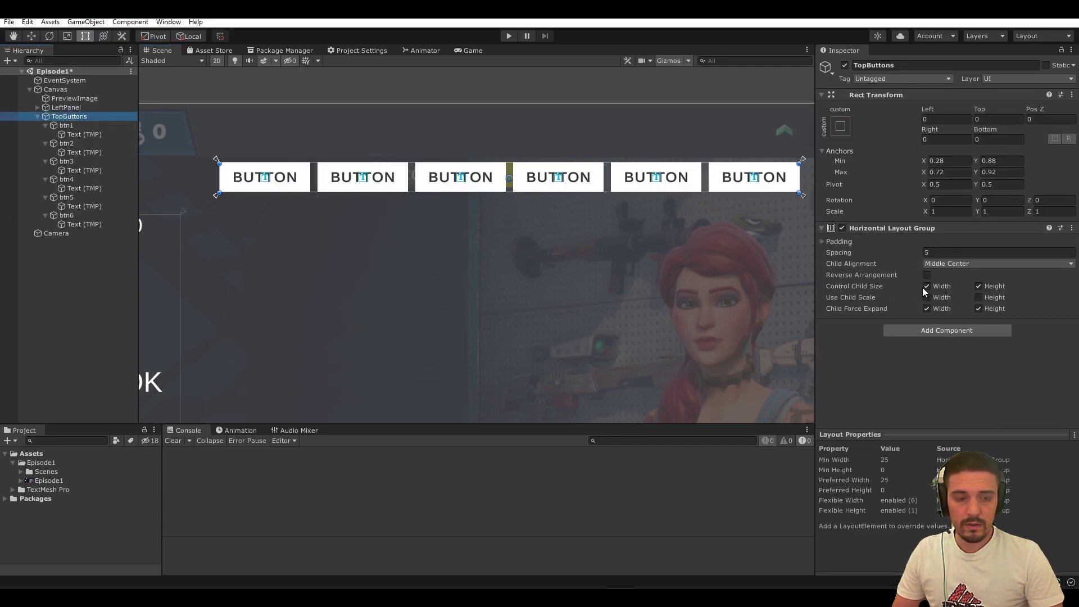
Try widening btn1 to 93.5 in its Rect Transform, then undo the change
middle_drag(754, 267, 727, 267)
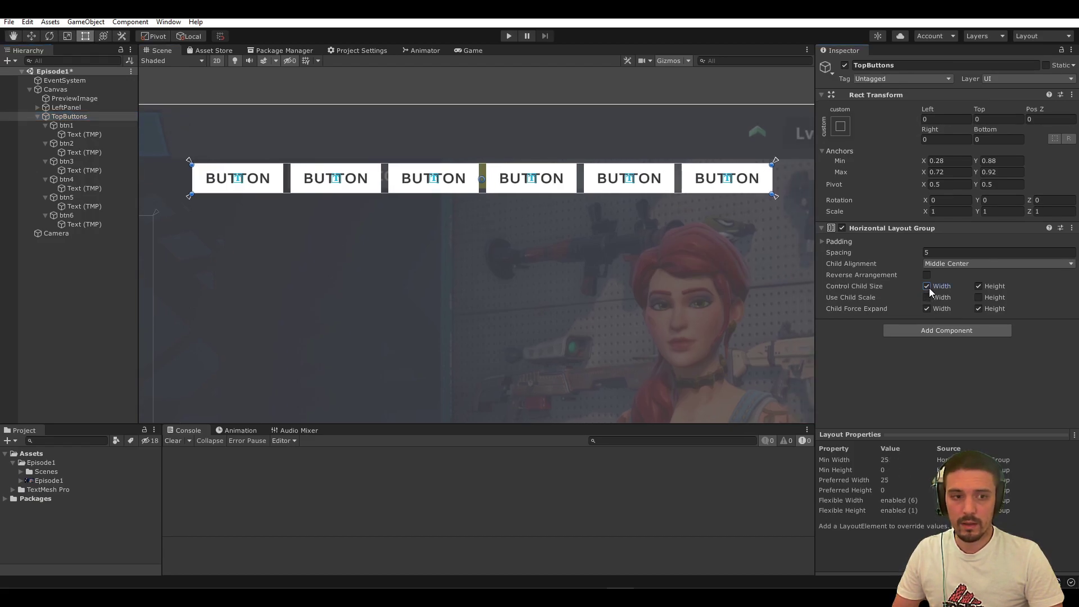
click(66, 125)
key(Left)
key(Down)
key(Down)
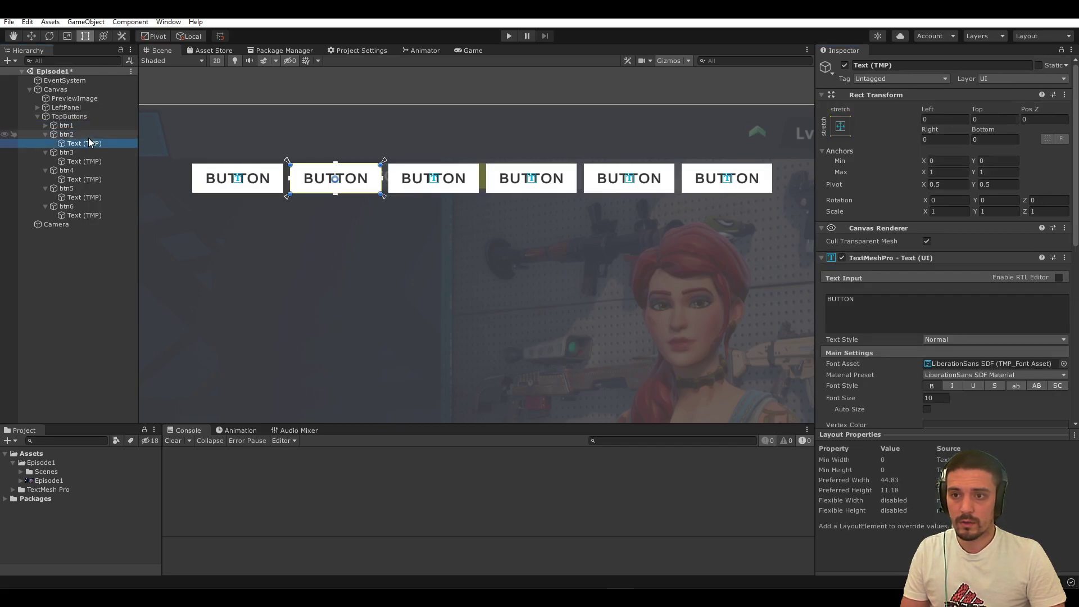
key(Up)
key(Left)
key(Down)
key(Left)
key(Down)
key(Left)
key(Down)
key(Left)
key(Down)
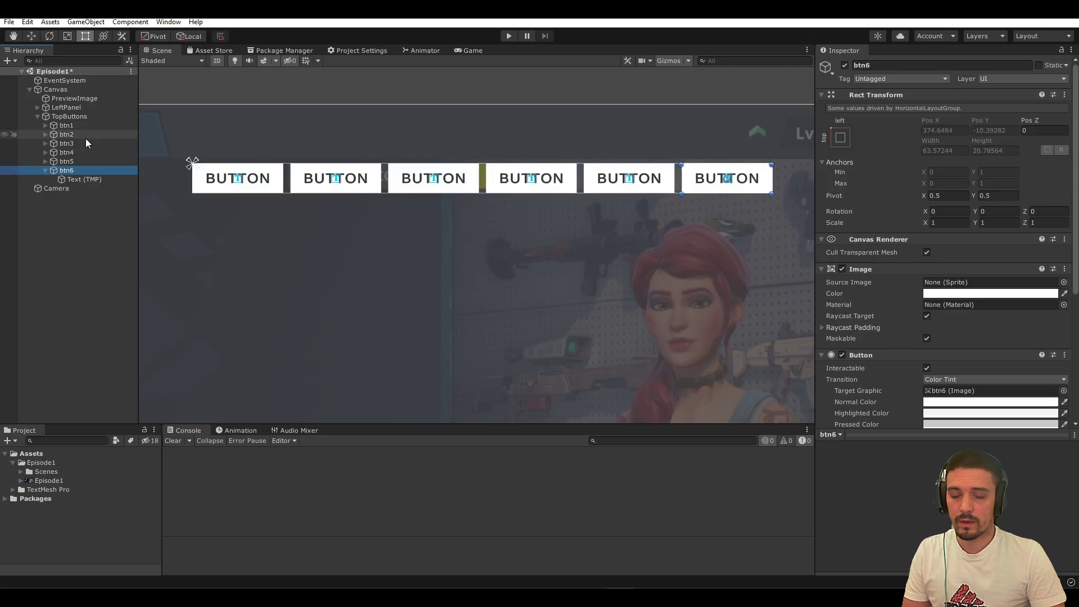
key(Left)
click(69, 136)
click(69, 127)
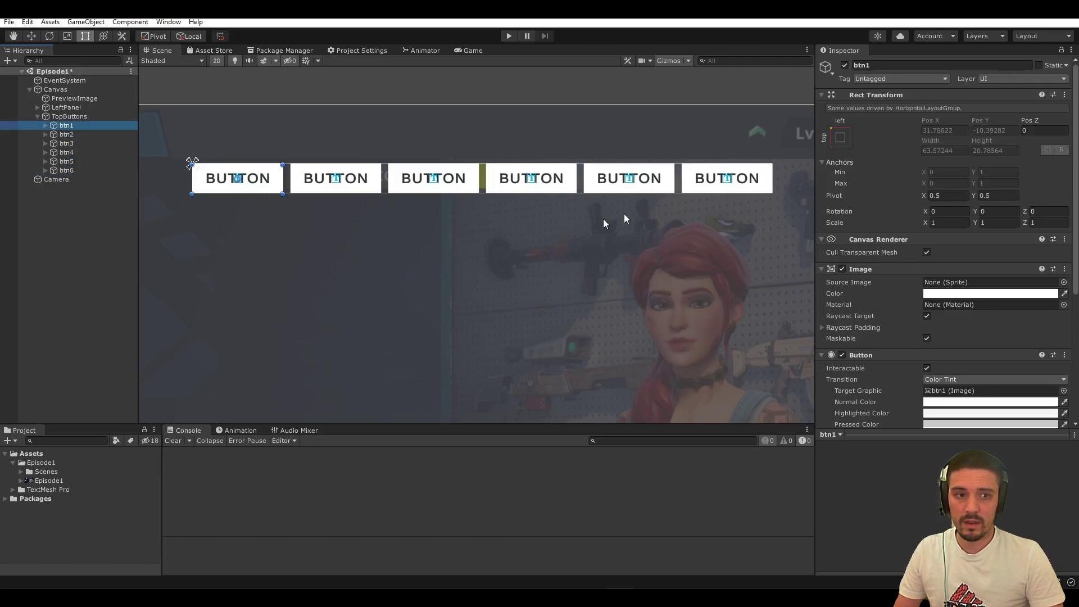
key(Up)
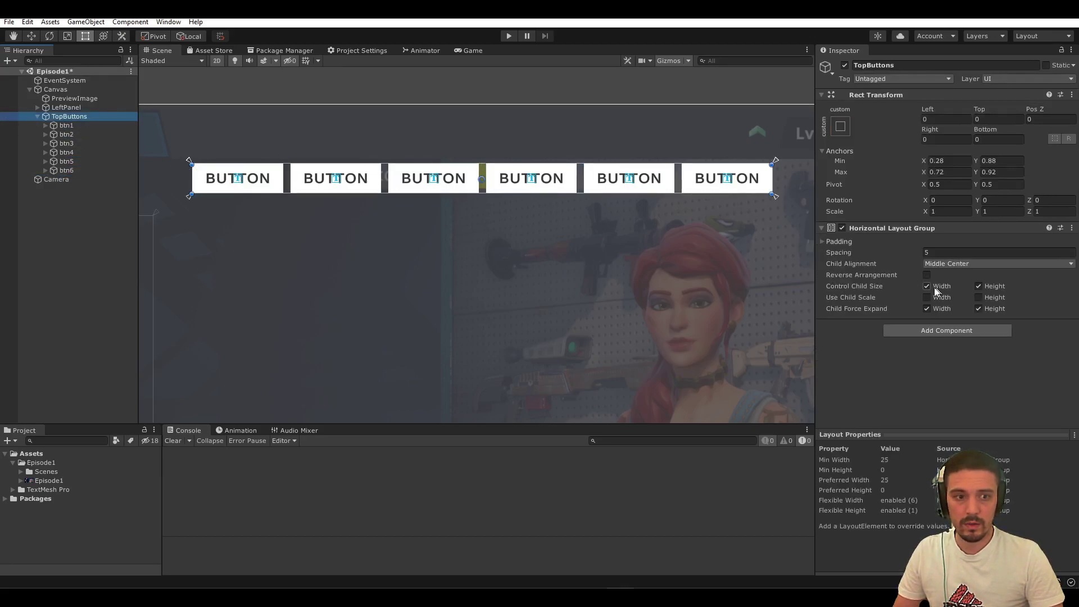
key(Down)
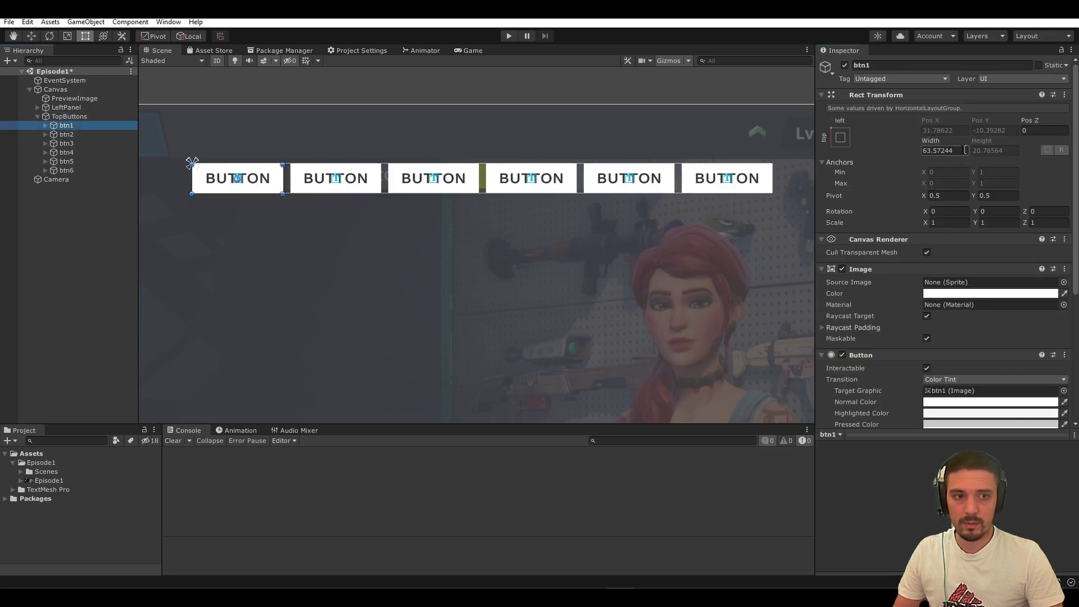
drag(934, 141, 1003, 155)
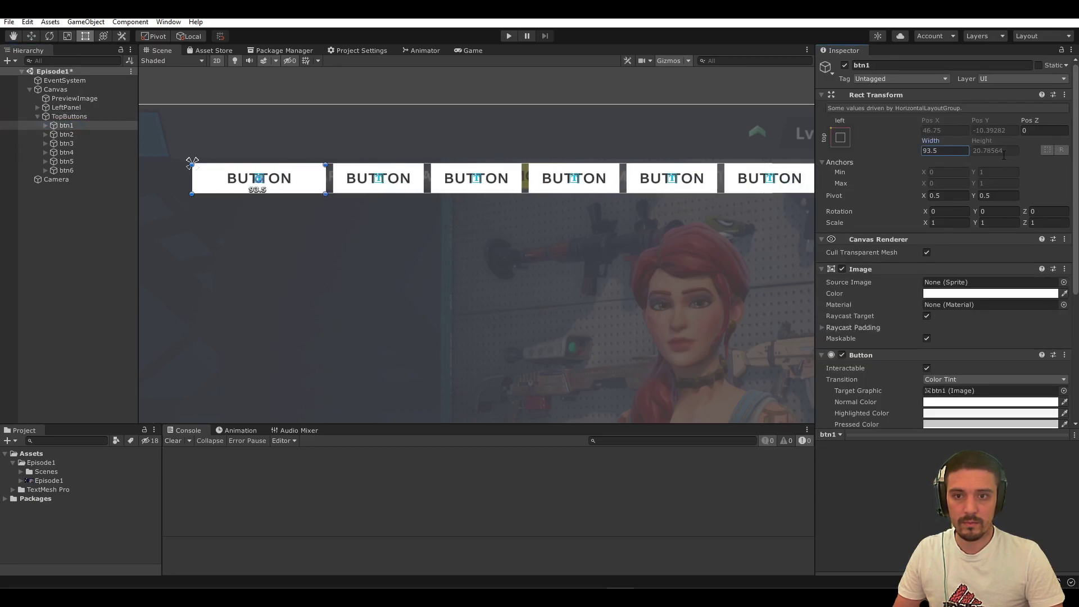
key(ctrl+z)
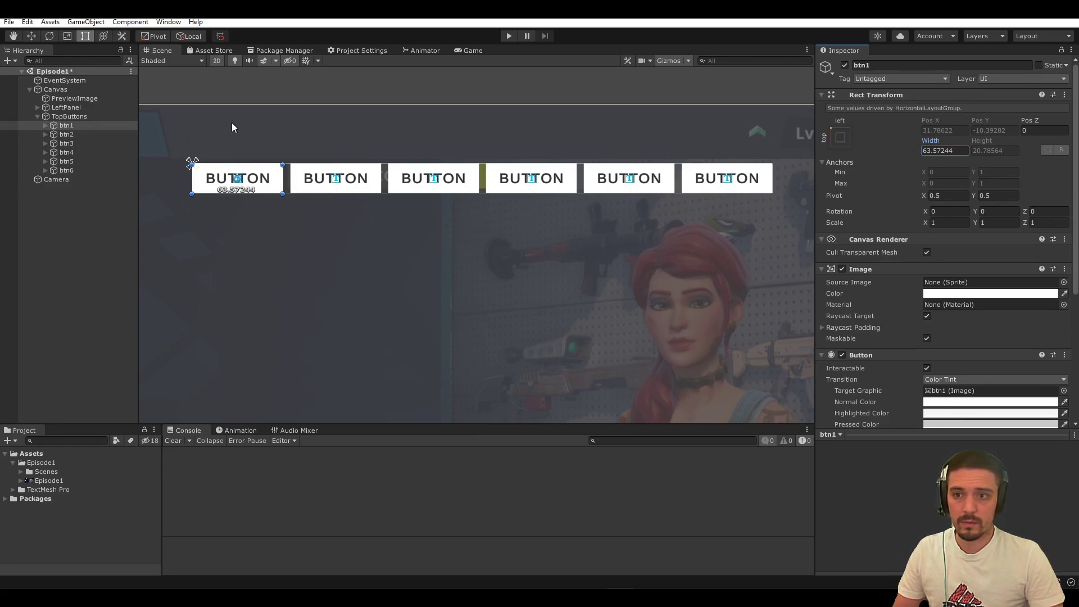
Set btn2's width to 50 and btn3's to 100, then re-enable TopButtons' Control Child Size Width
click(66, 134)
click(944, 150)
text(50)
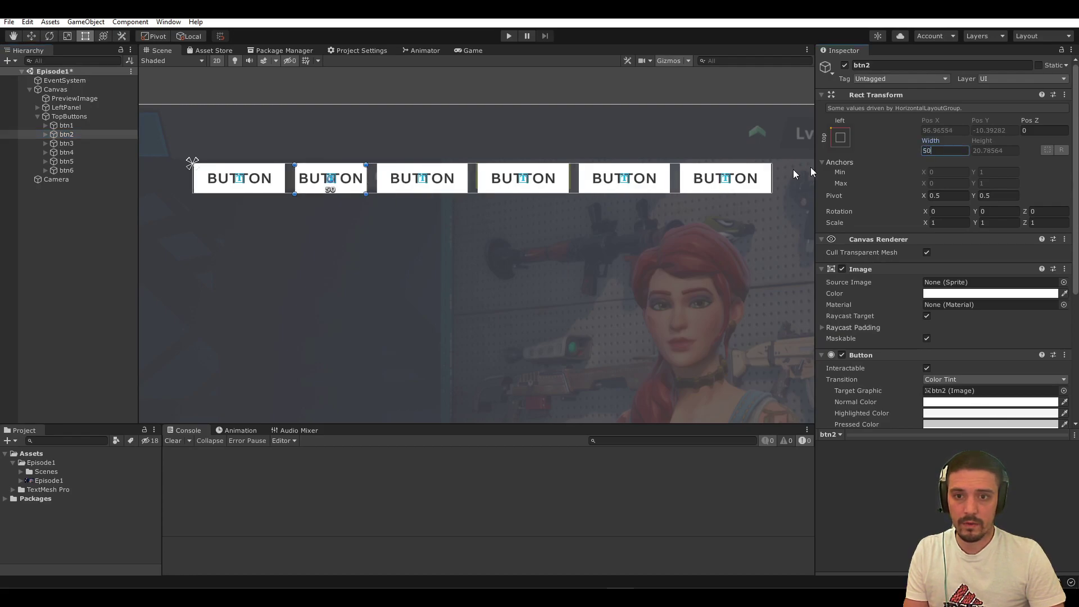
click(66, 143)
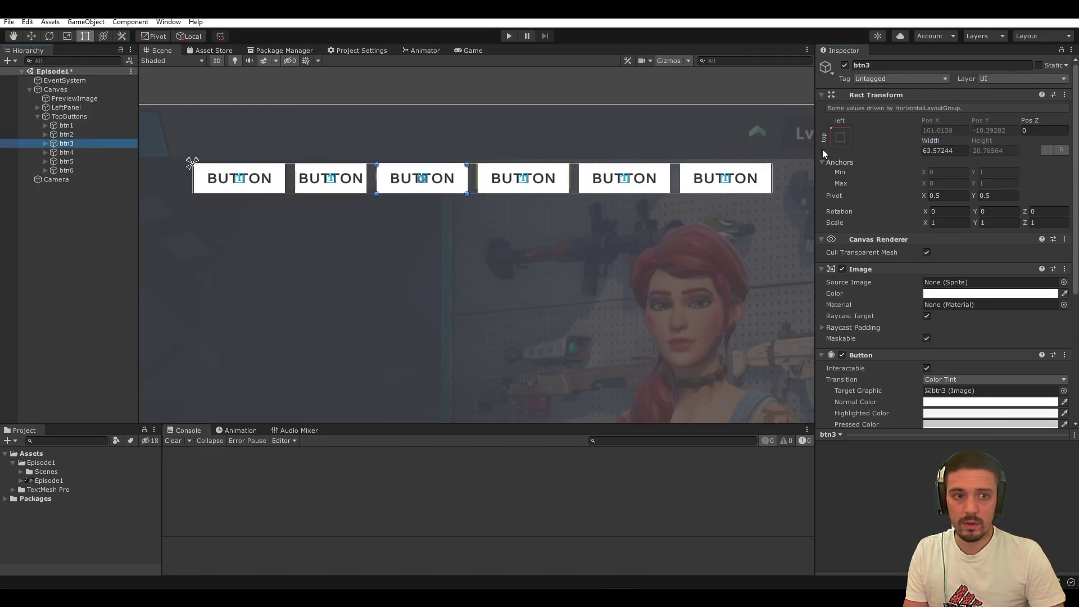
click(928, 151)
text(100)
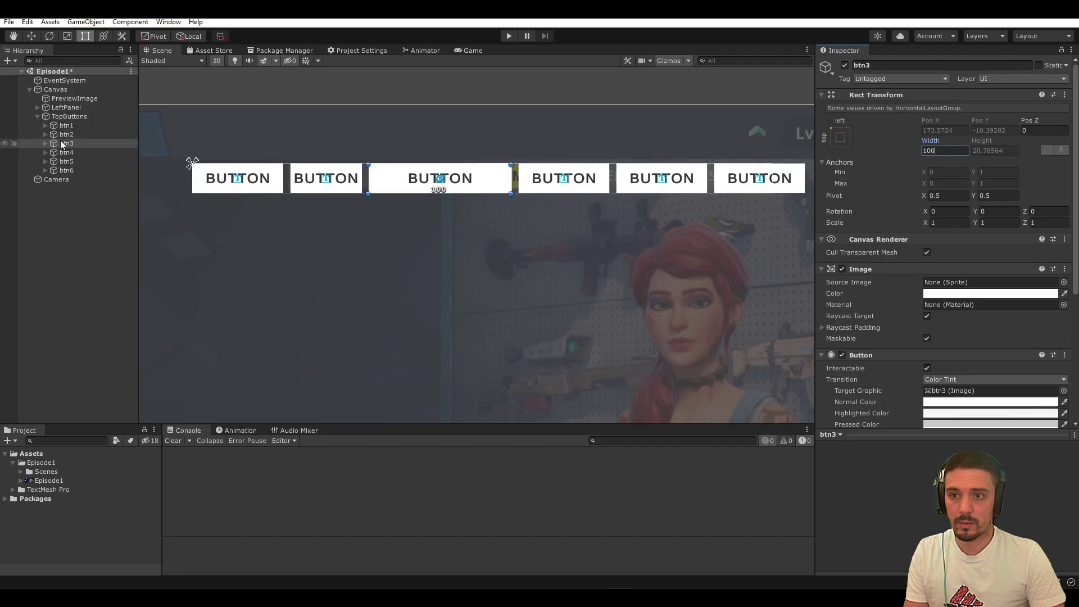
click(69, 116)
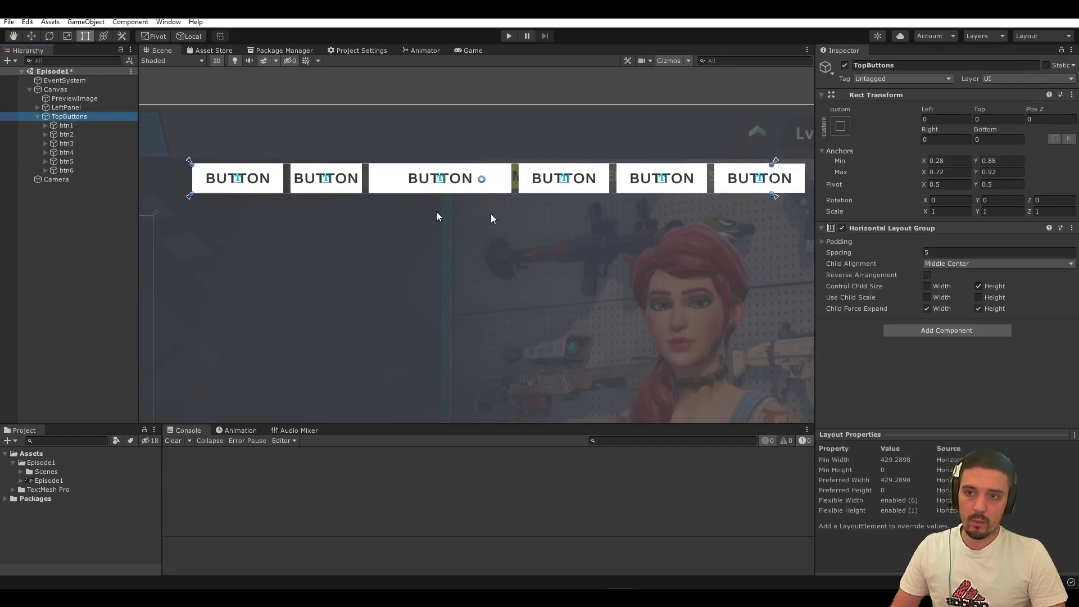
click(926, 286)
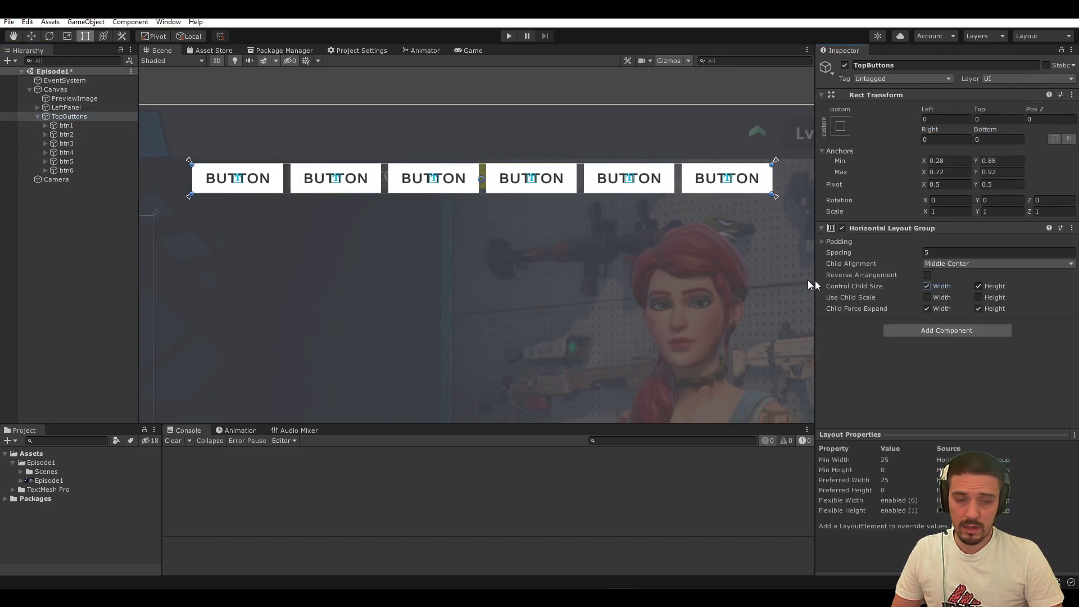
Hide and reshow TopButtons to view the reference tab bar underneath
click(68, 125)
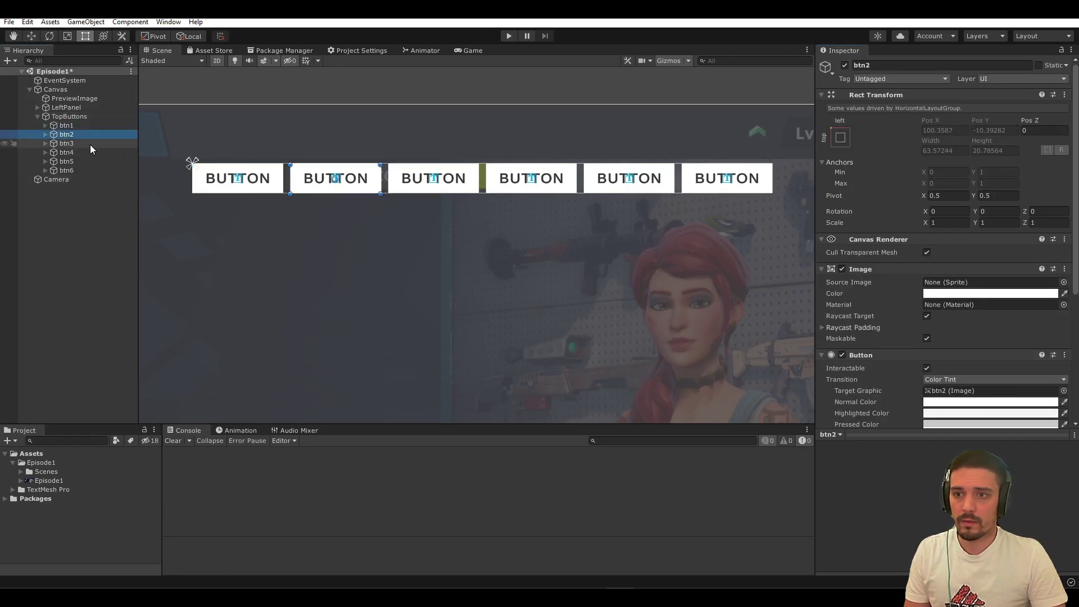
key(Right)
key(Left)
key(Left)
key(Left)
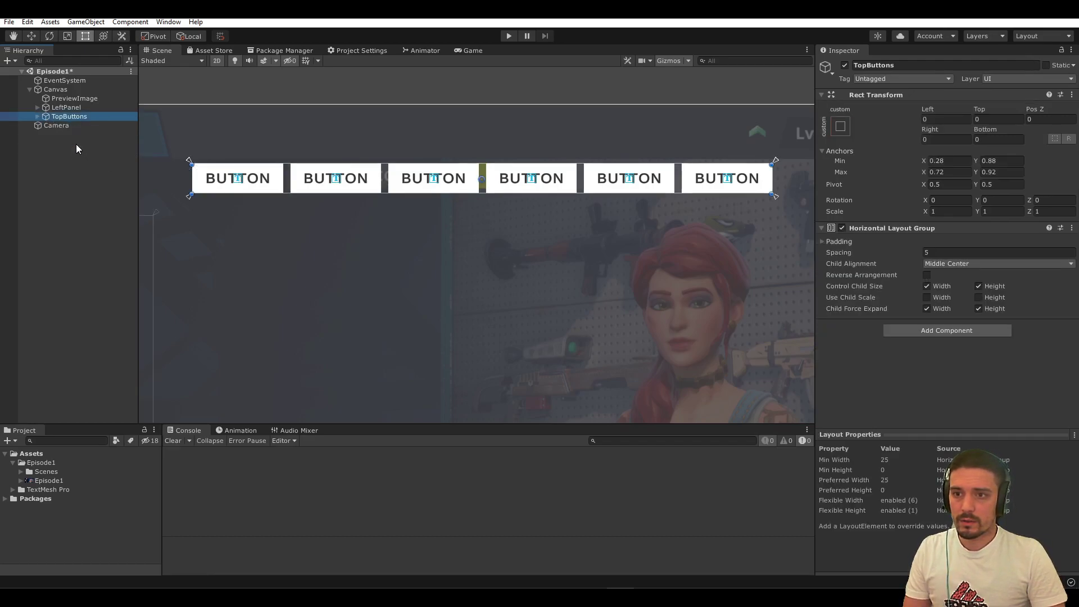
key(Down)
key(Up)
key(Right)
key(Down)
click(52, 117)
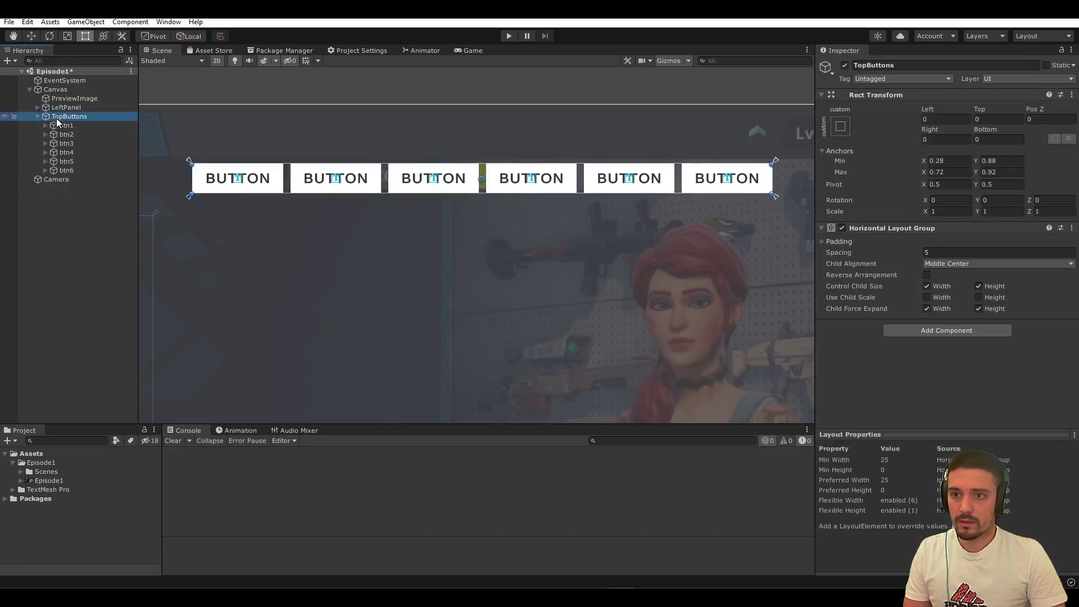
click(5, 117)
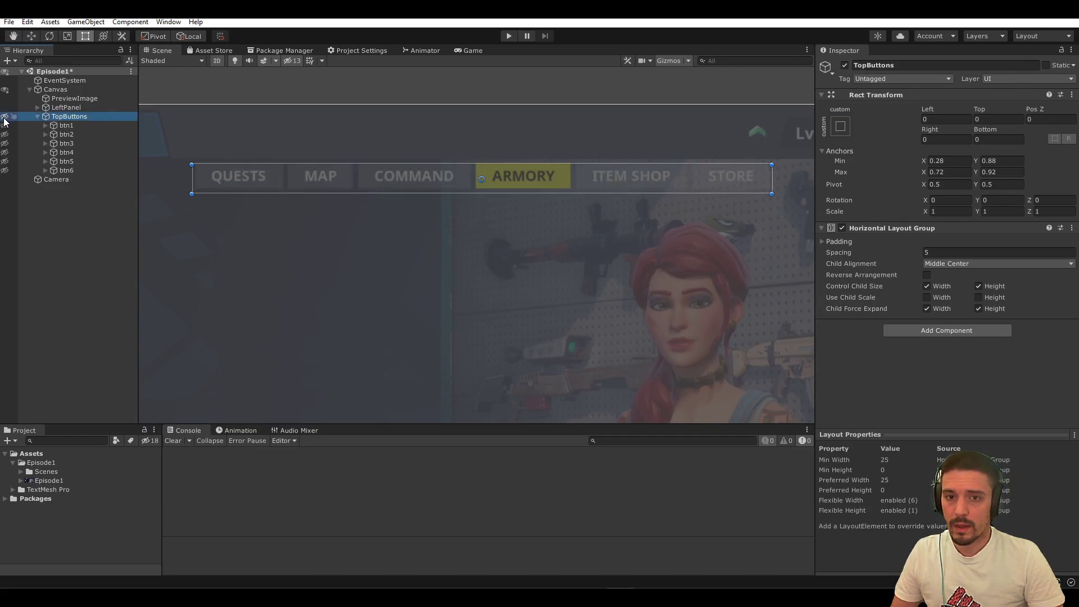
click(4, 117)
Relabel btn1's text QUEST and btn2's text MAP
click(65, 127)
key(Right)
click(86, 133)
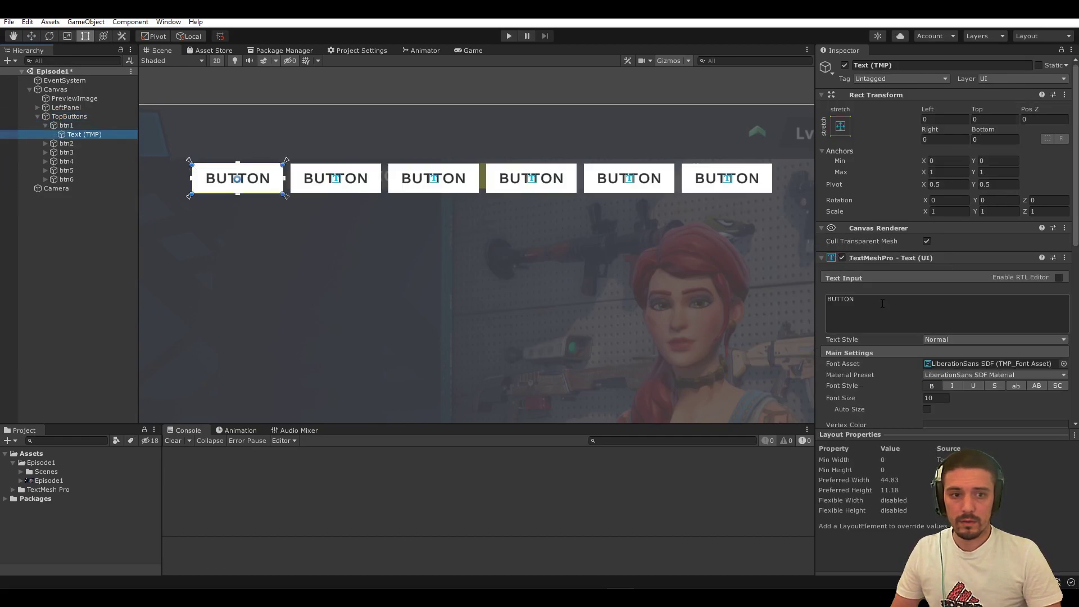
click(882, 303)
text(C)
text(QUEST)
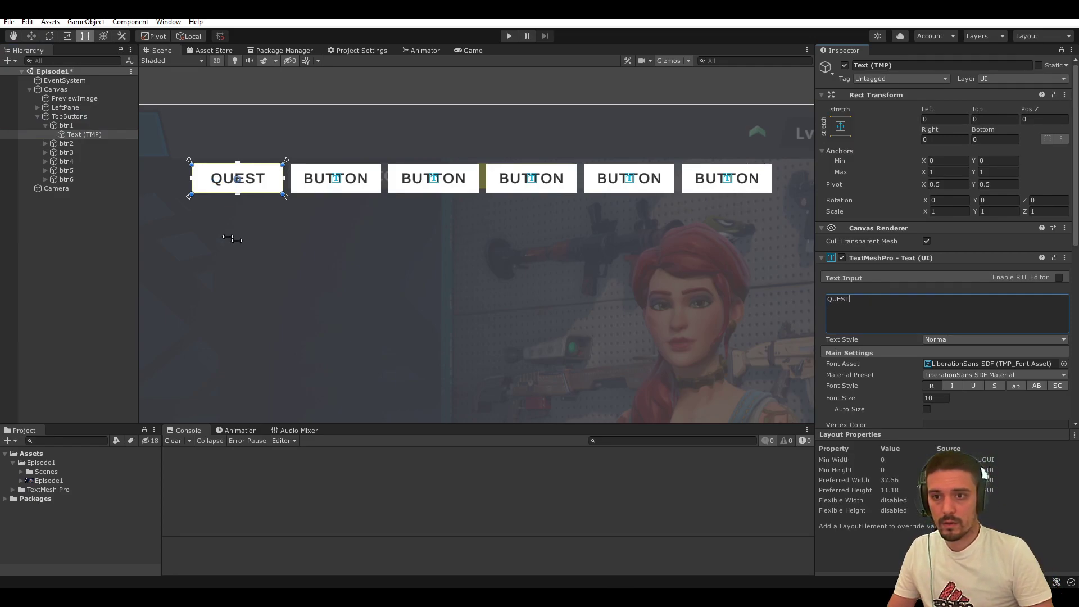
click(46, 143)
click(90, 143)
click(84, 152)
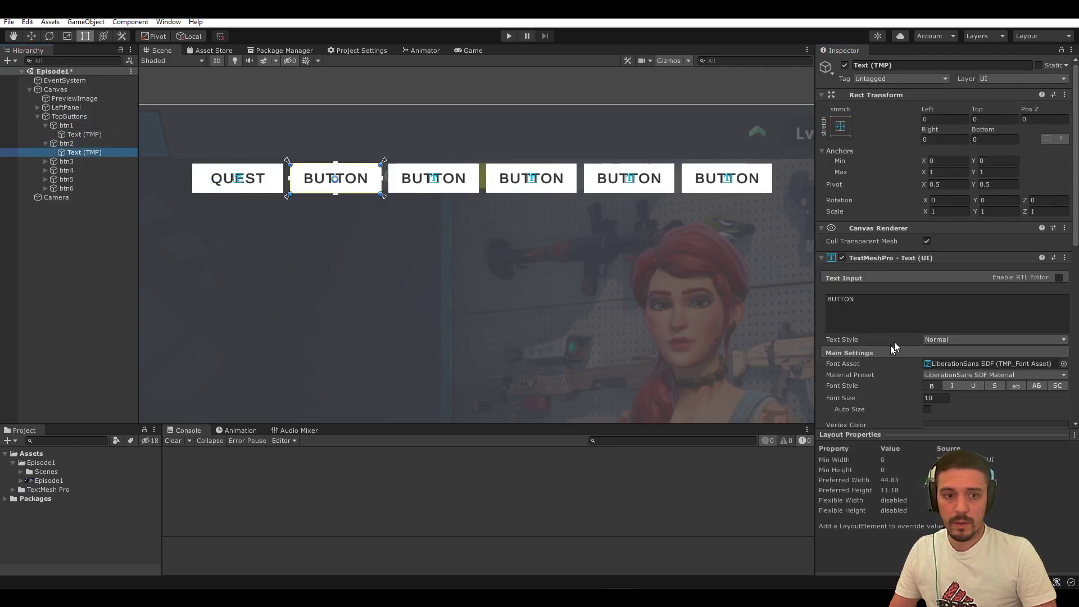
click(893, 309)
text(MAP)
Relabel btn3's text COMMAND
click(45, 161)
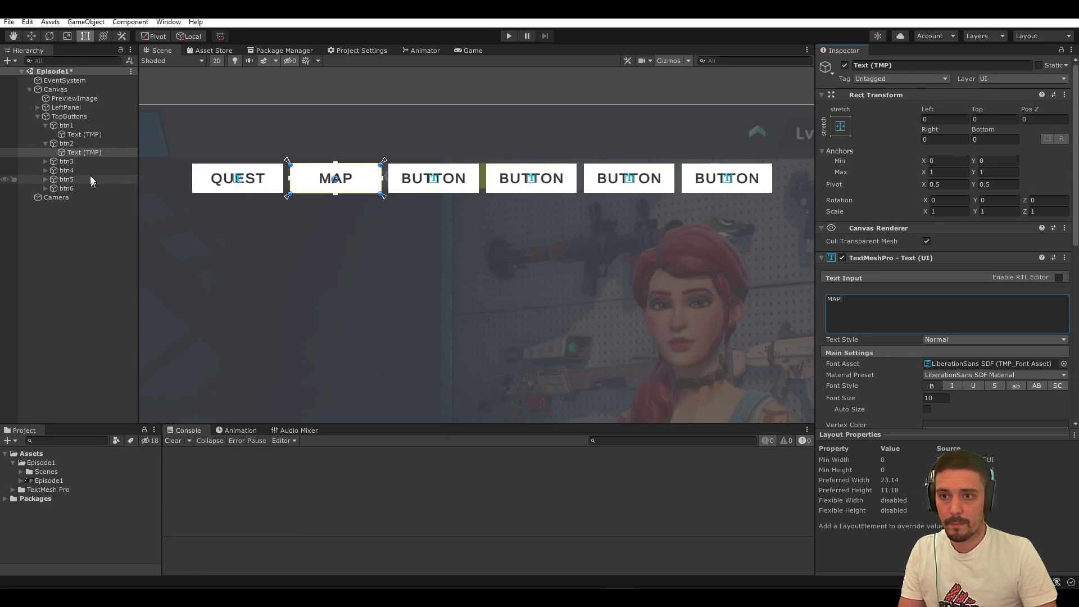
click(67, 161)
click(84, 170)
click(875, 309)
text(COMMAND)
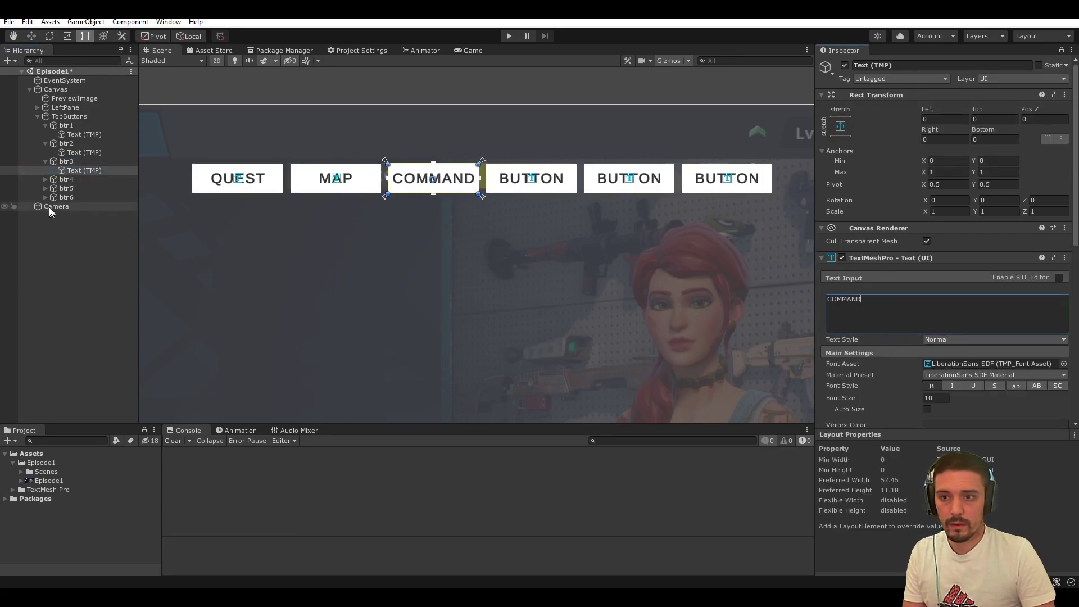
Relabel btn4's text ARMORY, checking the reference design before and after
click(66, 179)
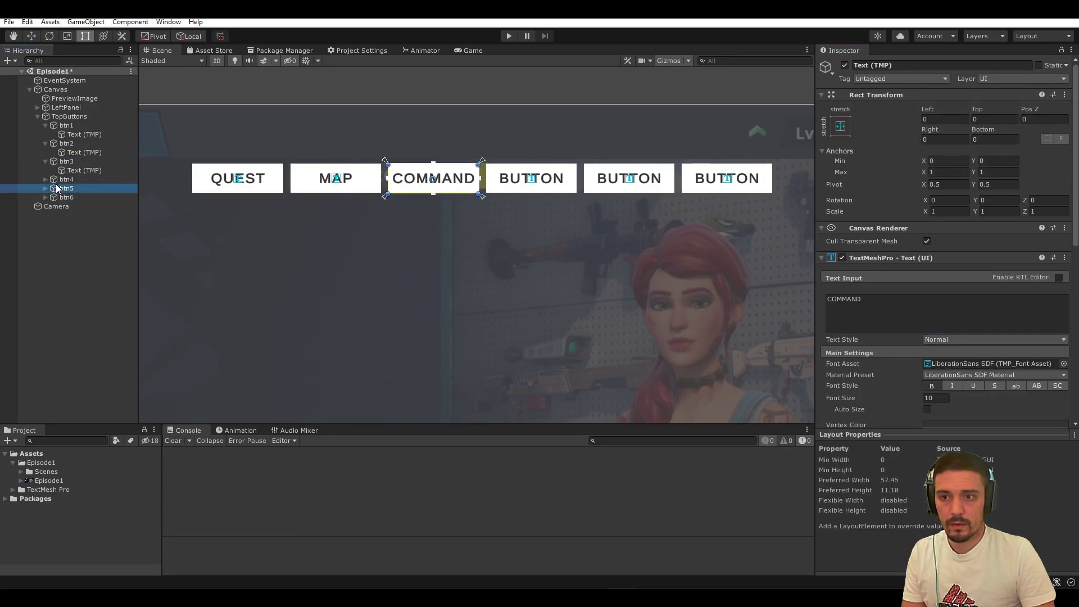
click(45, 180)
click(85, 188)
click(876, 304)
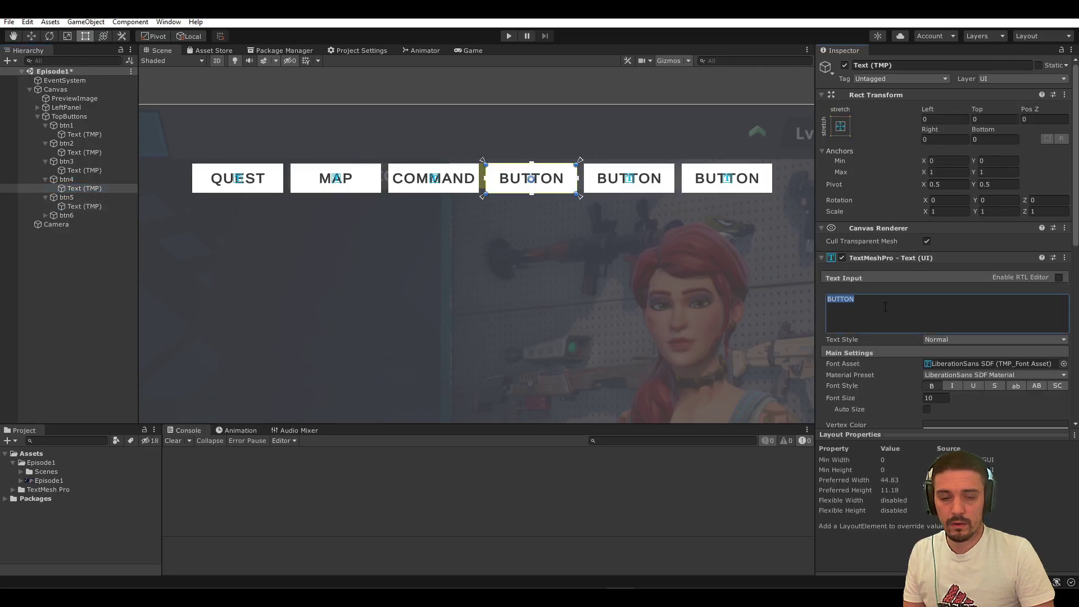
click(5, 117)
click(5, 117)
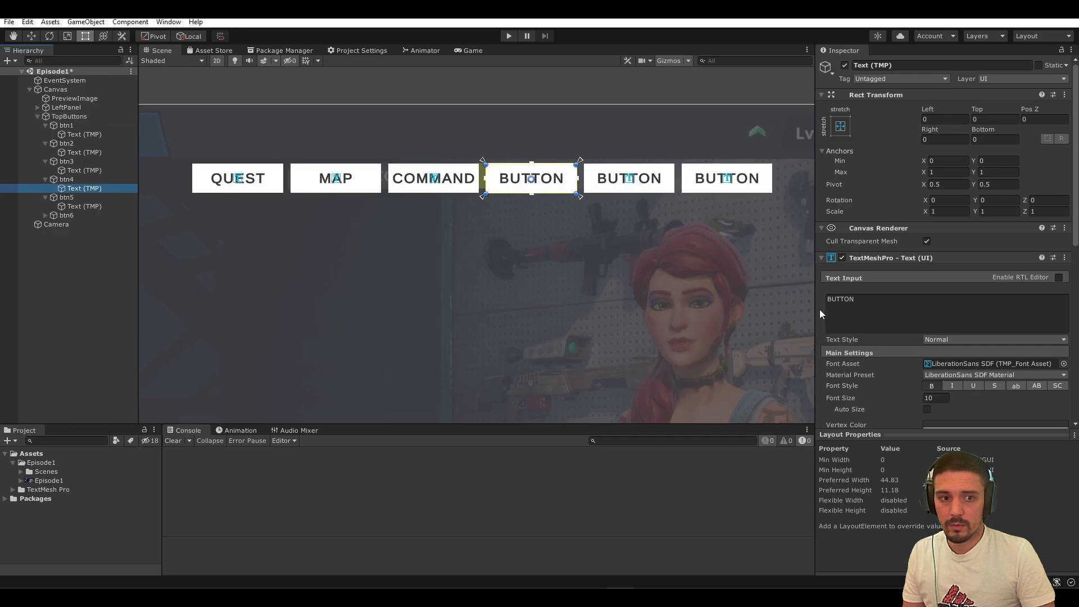
click(886, 312)
text(ARMORY)
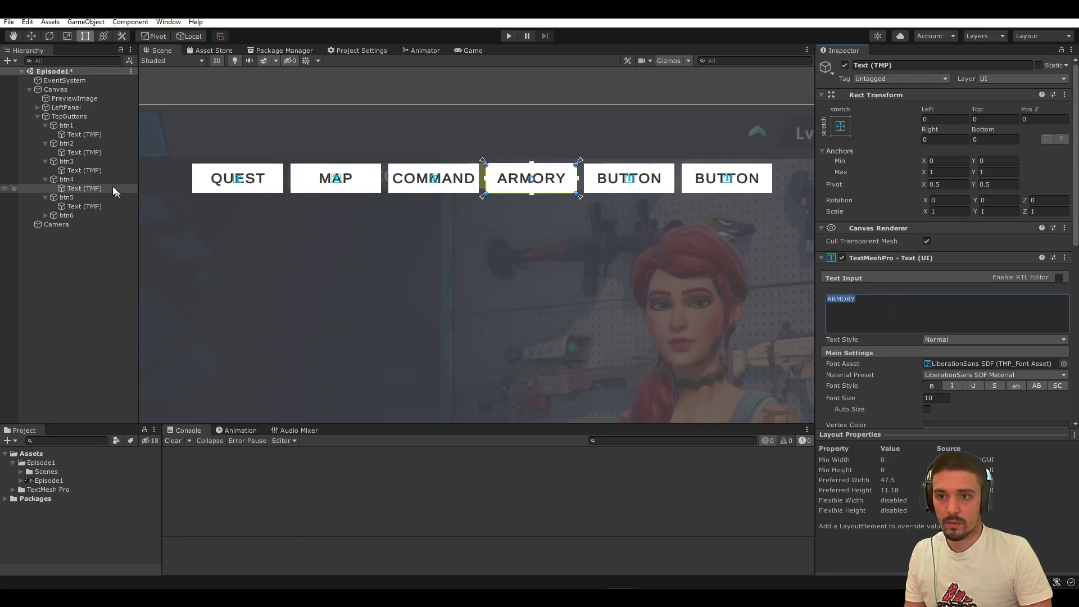
click(101, 171)
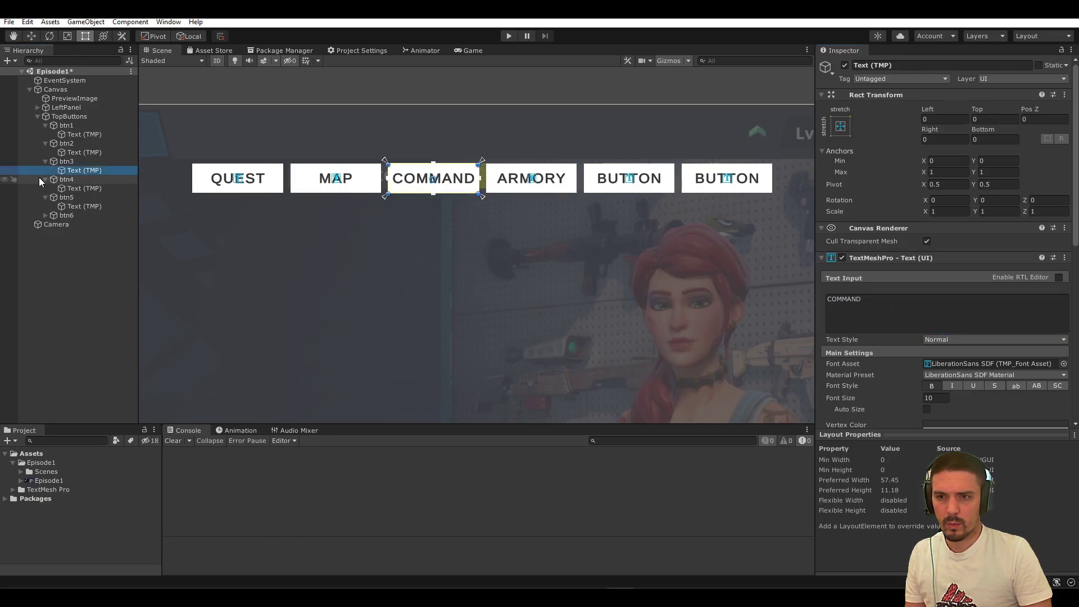
click(5, 117)
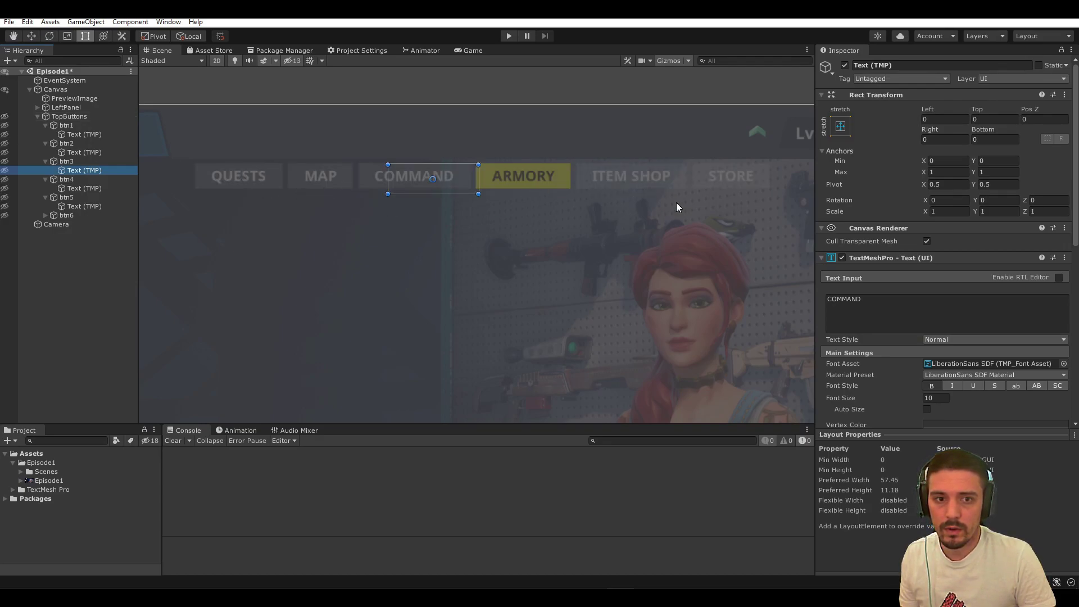
Collapse the button entries and label btn6's text STORE
click(70, 127)
key(Left)
key(Down)
key(Left)
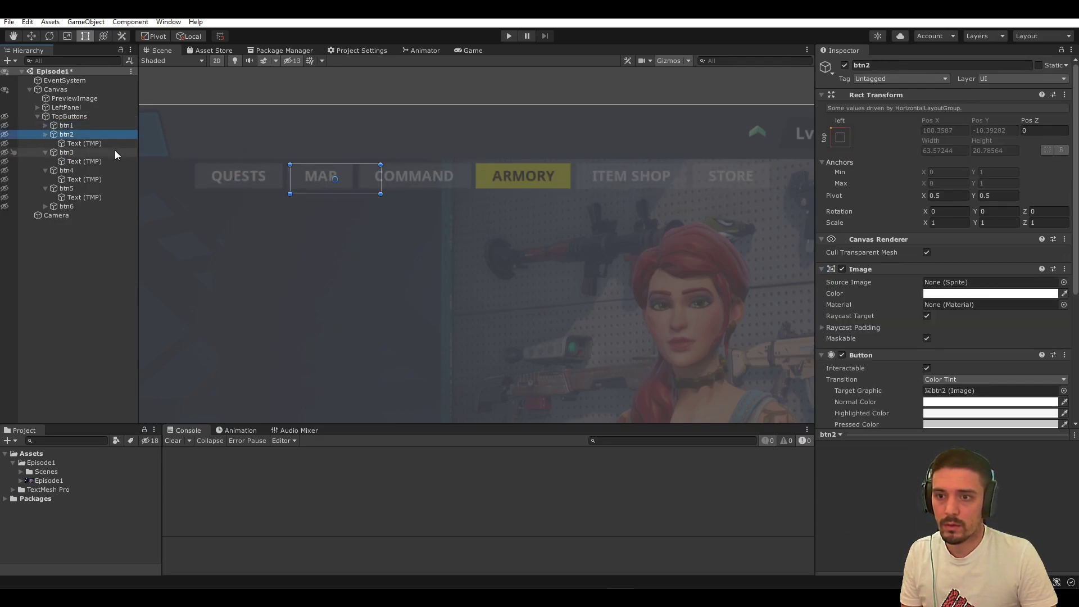
key(Left)
key(Down)
key(Left)
key(Down)
key(Left)
key(Down)
key(Left)
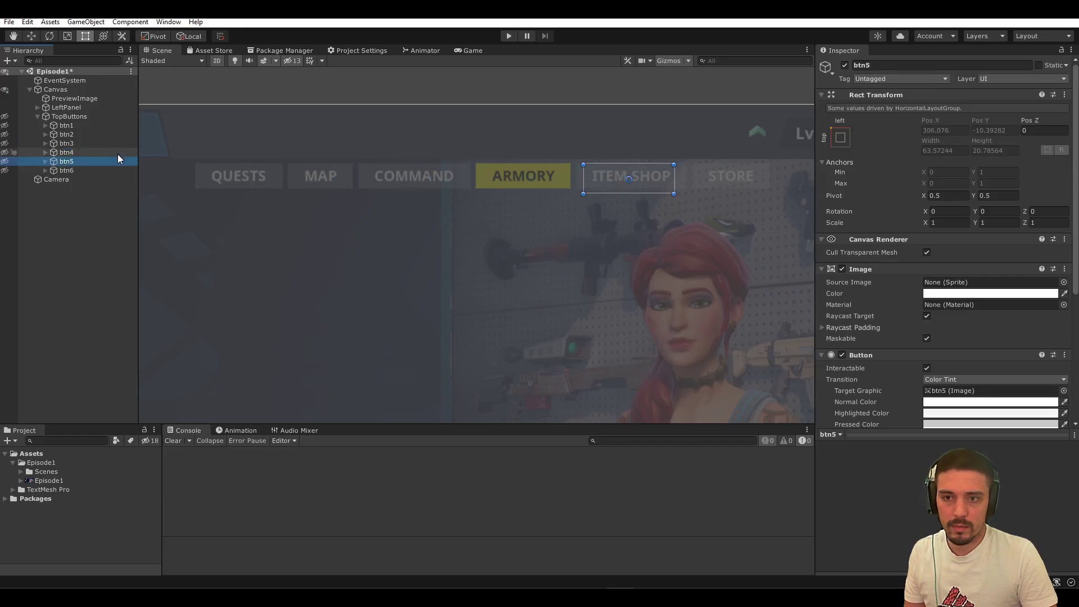
click(92, 170)
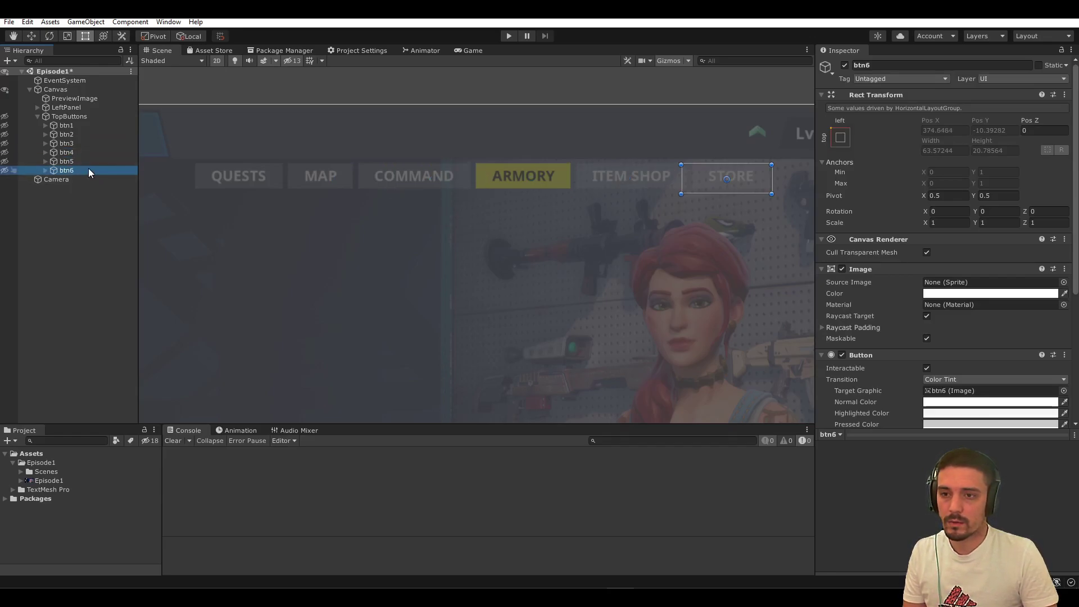
key(Right)
click(107, 179)
click(855, 302)
text(ST)
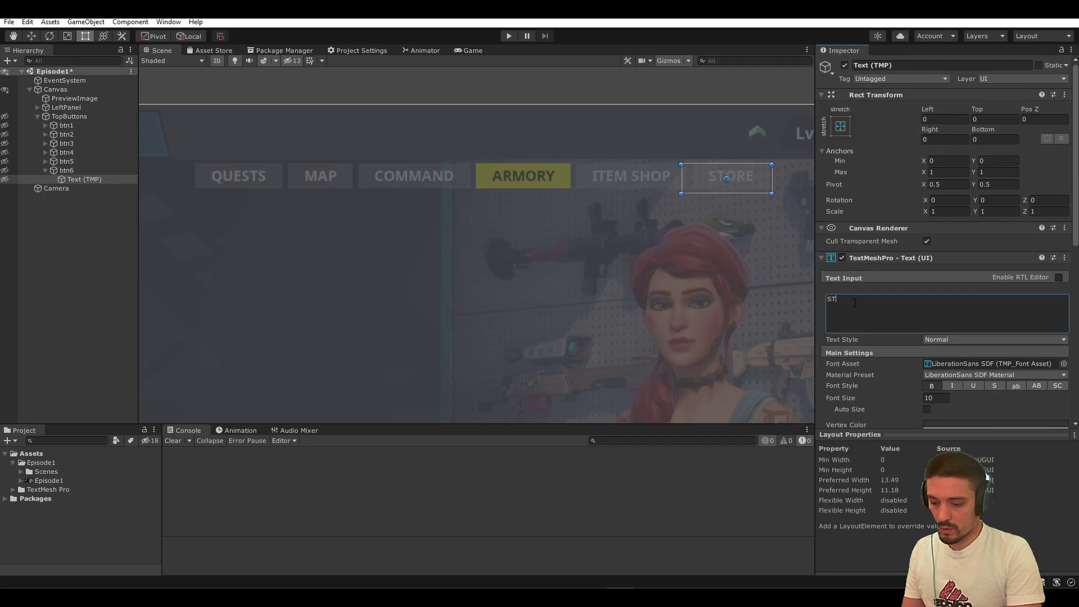
Label btn5's text ITEM SHOP
click(71, 163)
key(Right)
key(Down)
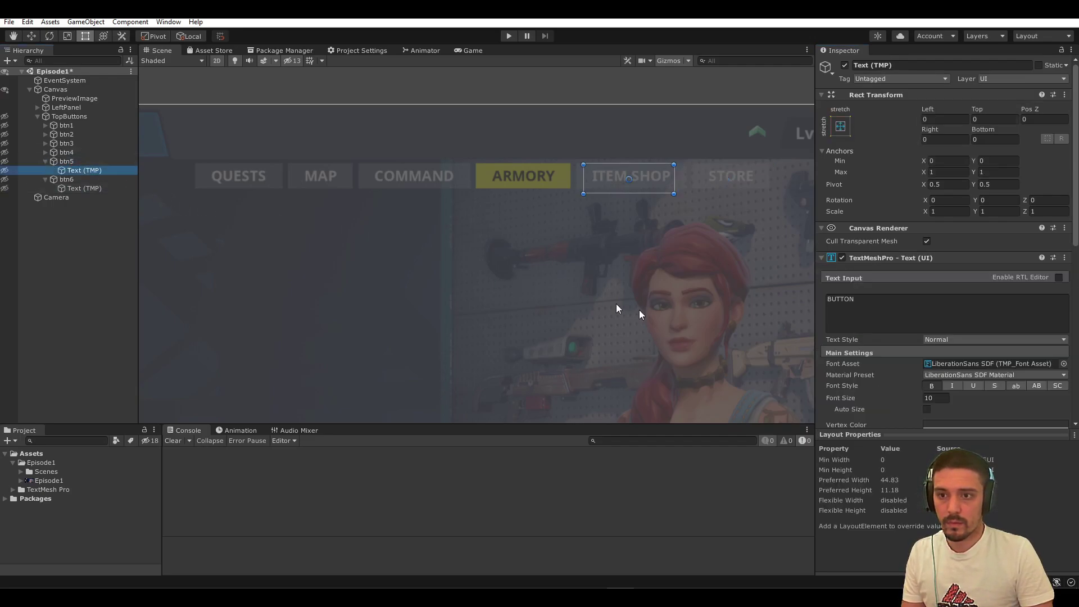
click(960, 328)
click(960, 325)
text(ITEM SHO)
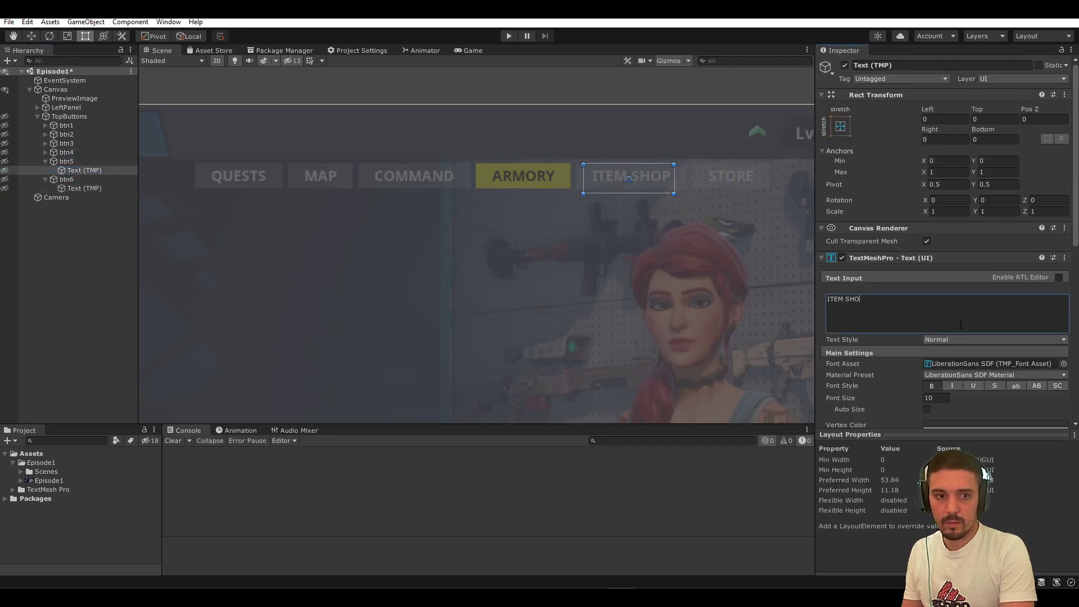
text(P)
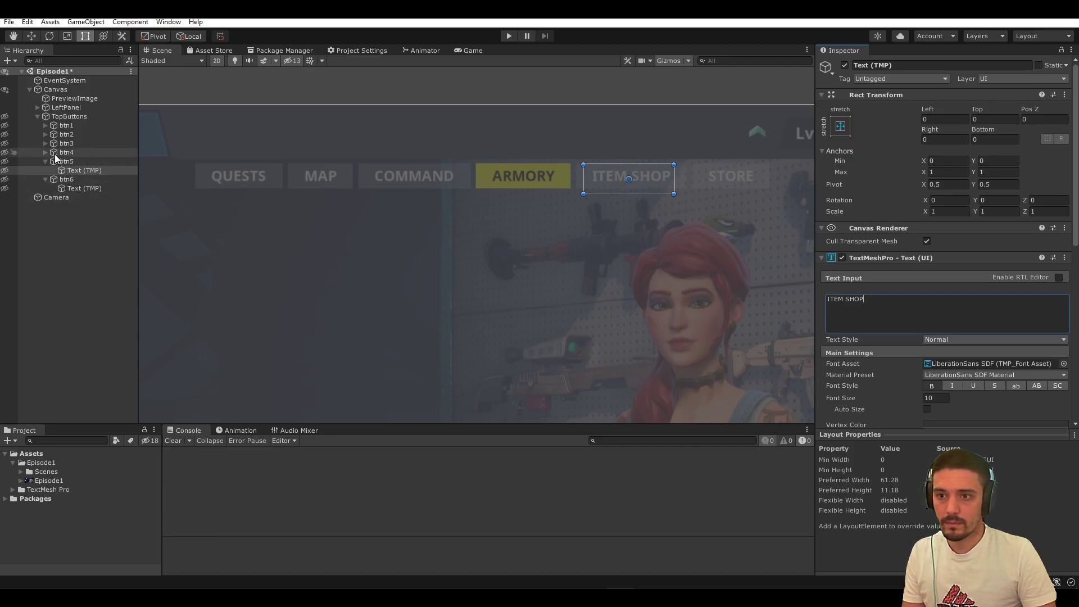
Toggle TopButtons' visibility to compare the labels with the reference bar
click(5, 121)
click(5, 119)
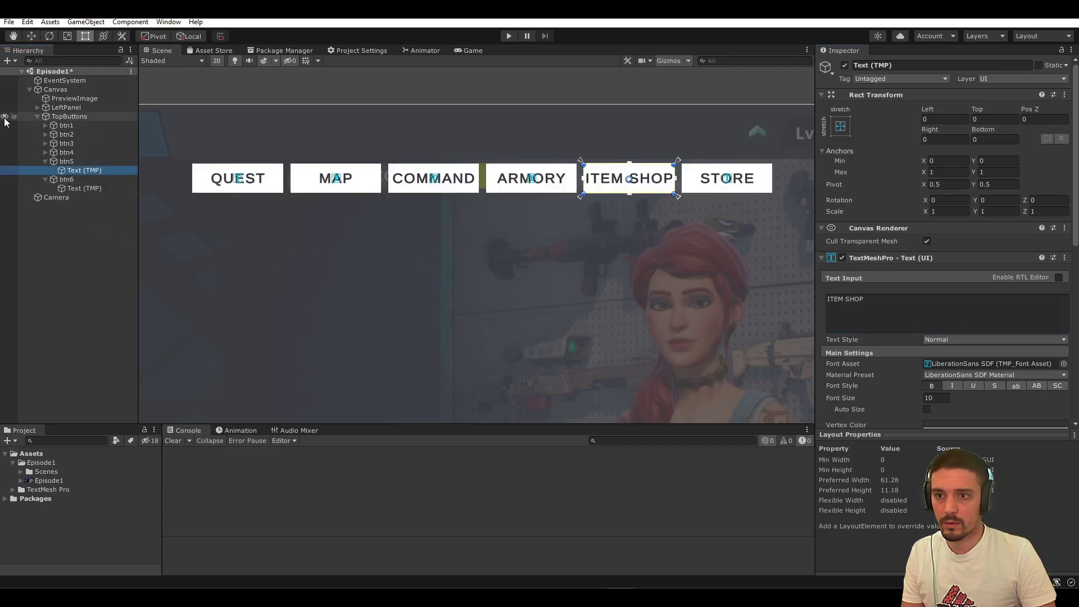
click(4, 118)
click(5, 118)
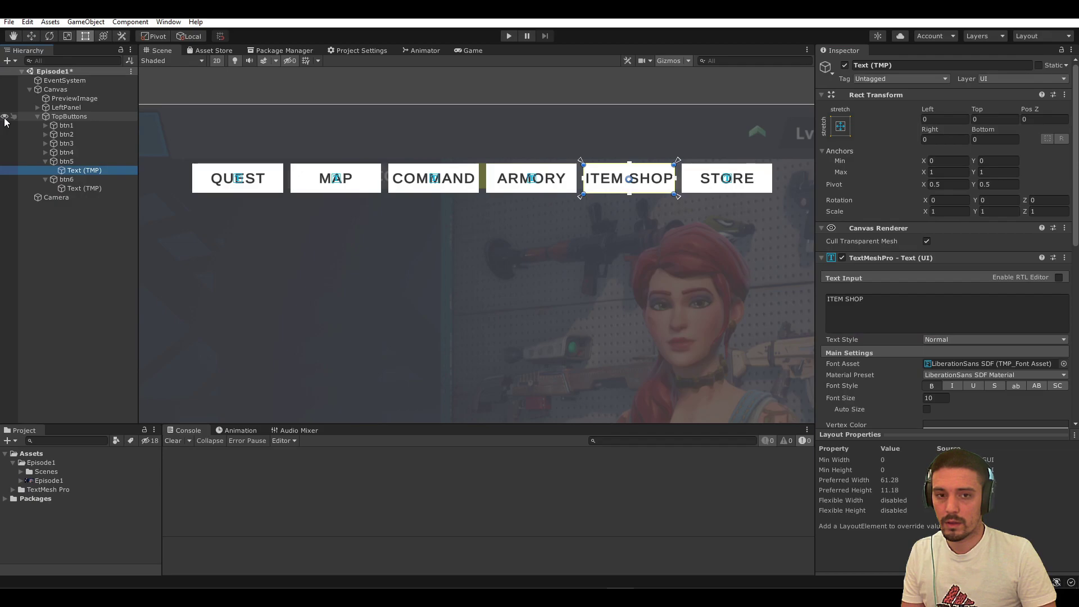
click(5, 118)
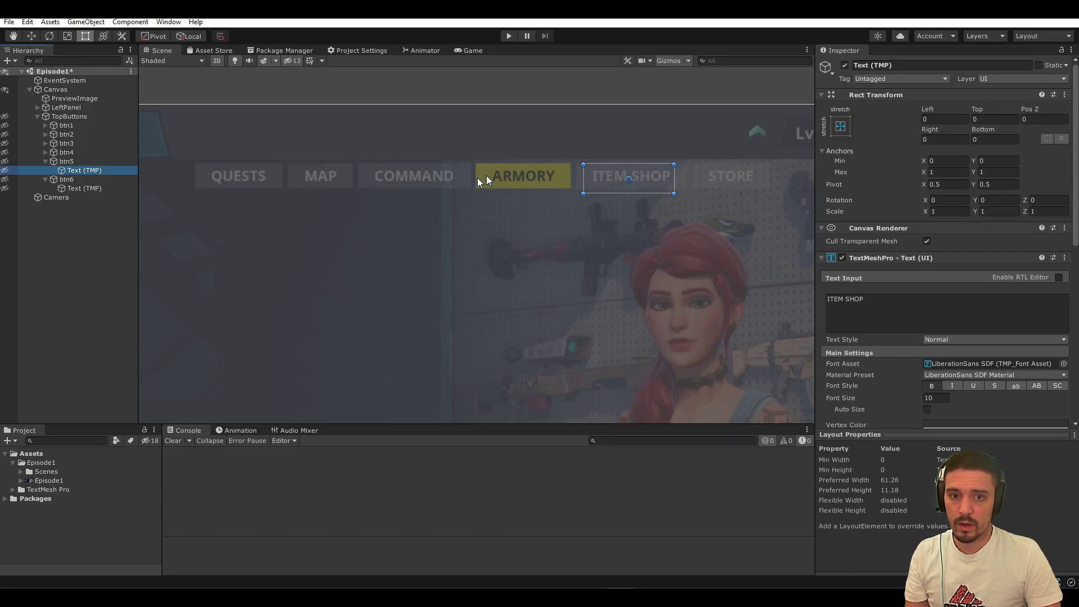
click(5, 118)
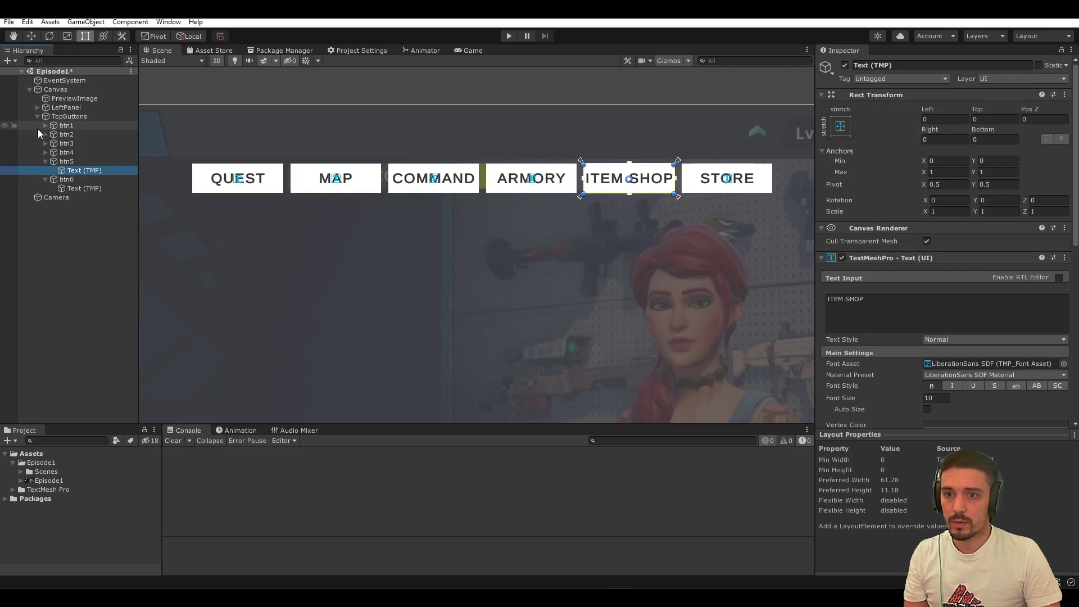
Set COMMAND's width to 65 and MAP's to 40, after trying 55 and 50
click(58, 118)
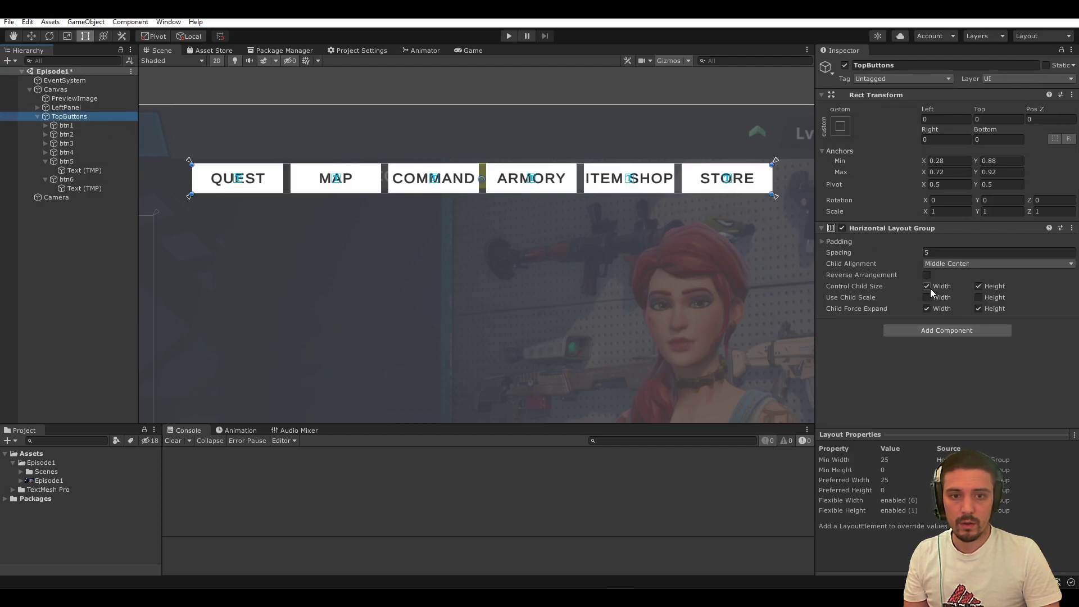
click(66, 126)
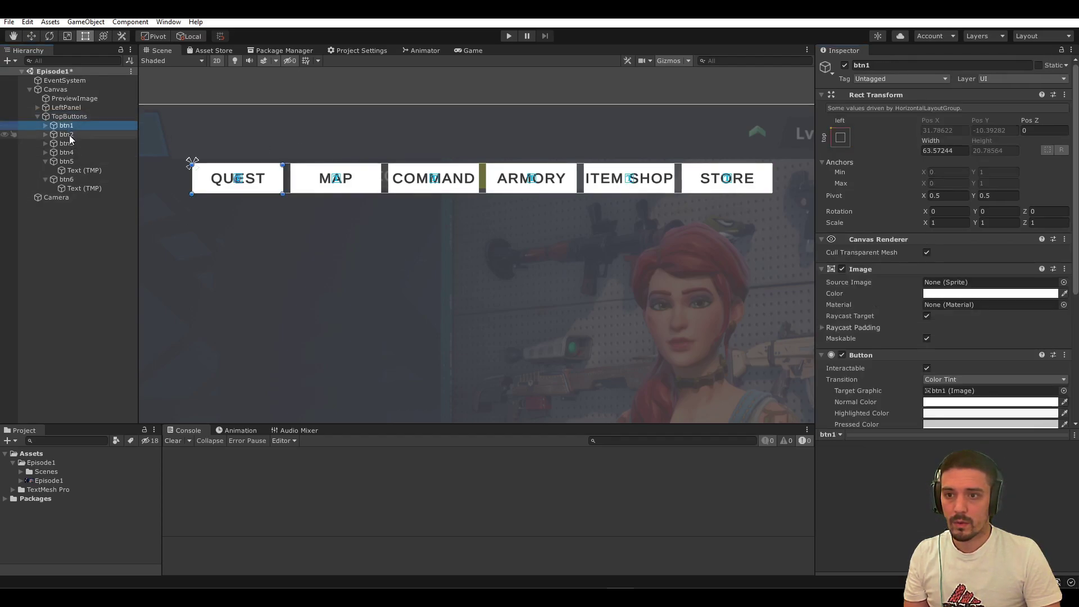
click(66, 135)
click(946, 154)
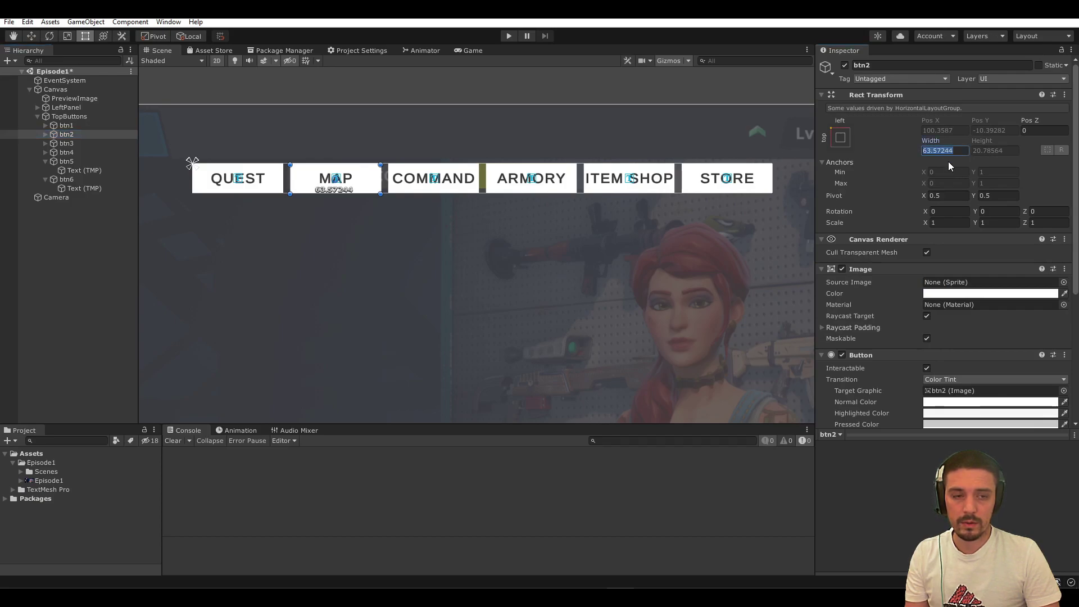
text(55)
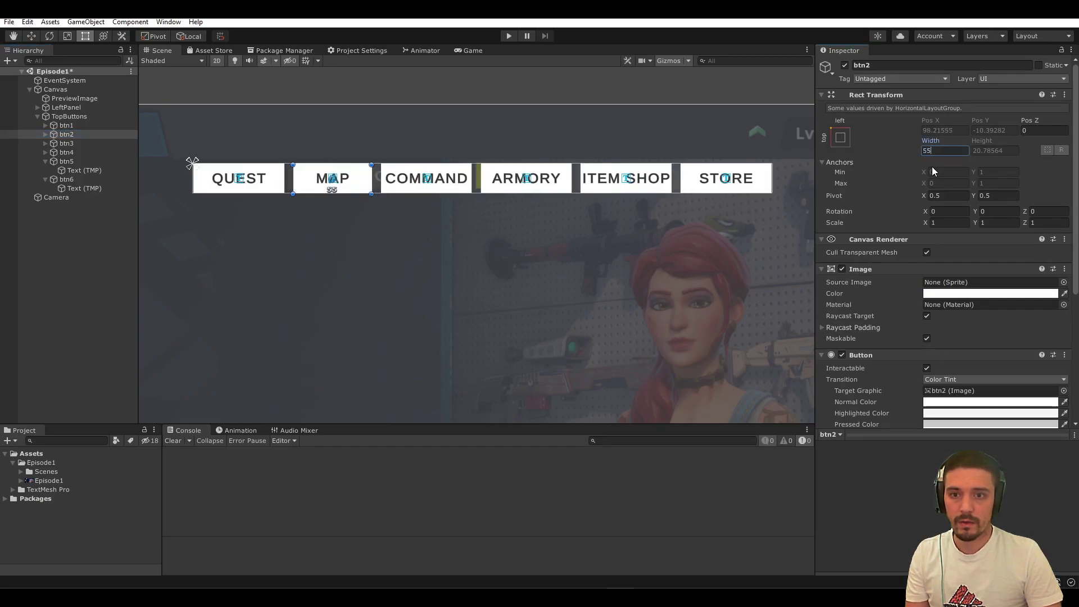
double_click(935, 150)
text(50)
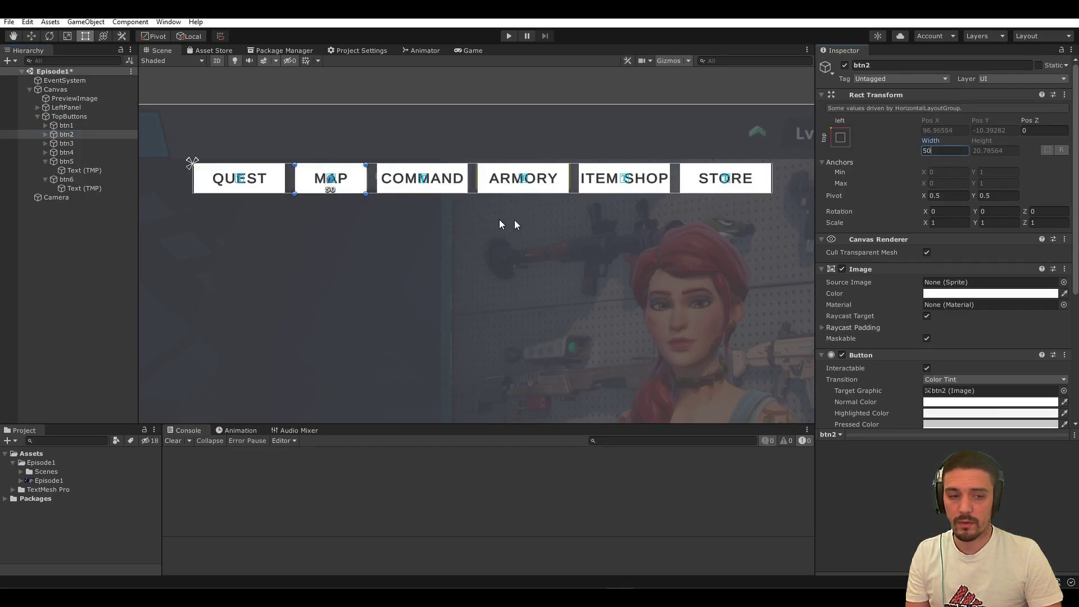
click(71, 144)
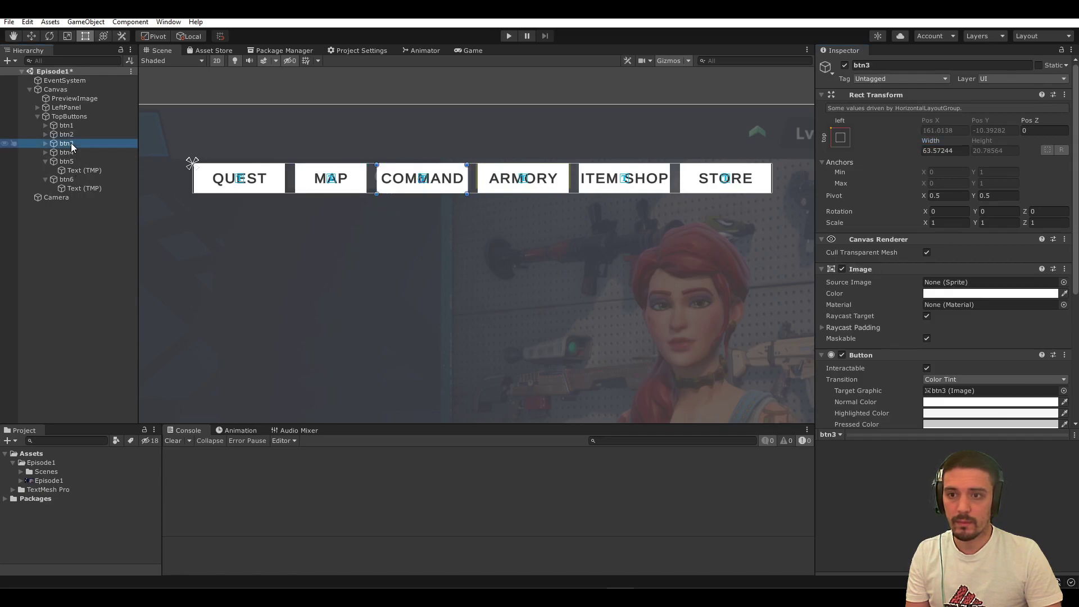
click(944, 151)
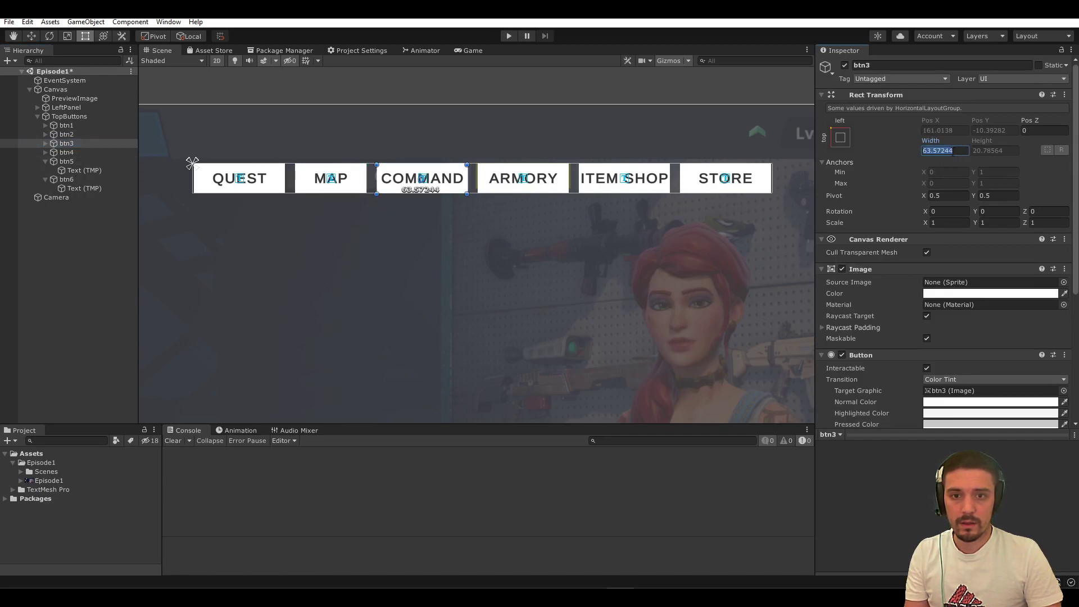
text(65)
click(66, 135)
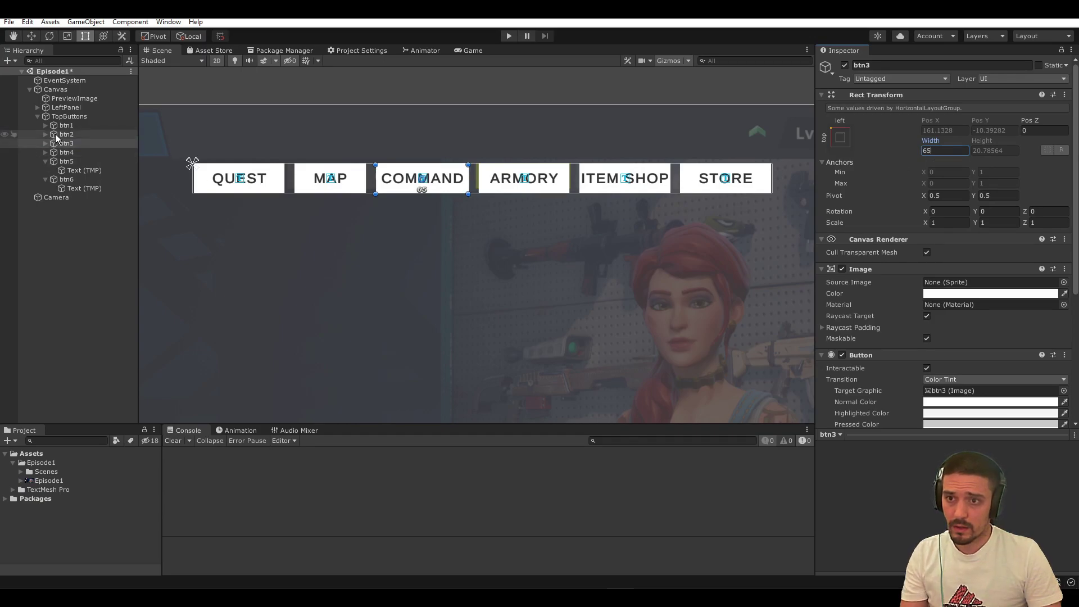
click(944, 151)
text(40)
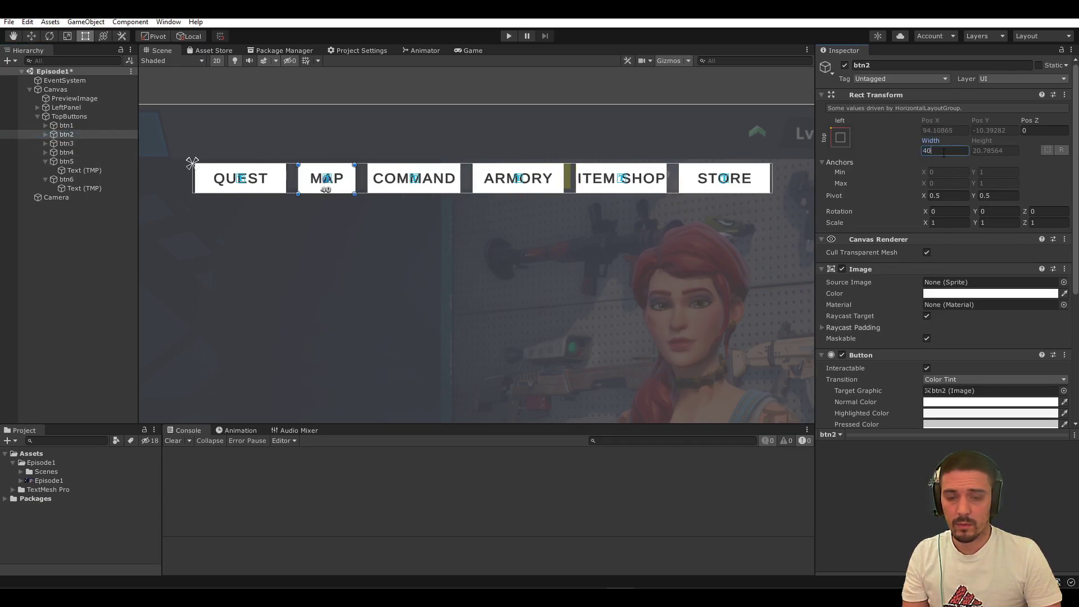
Widen ITEM SHOP to 70 and narrow STORE to 55
click(63, 144)
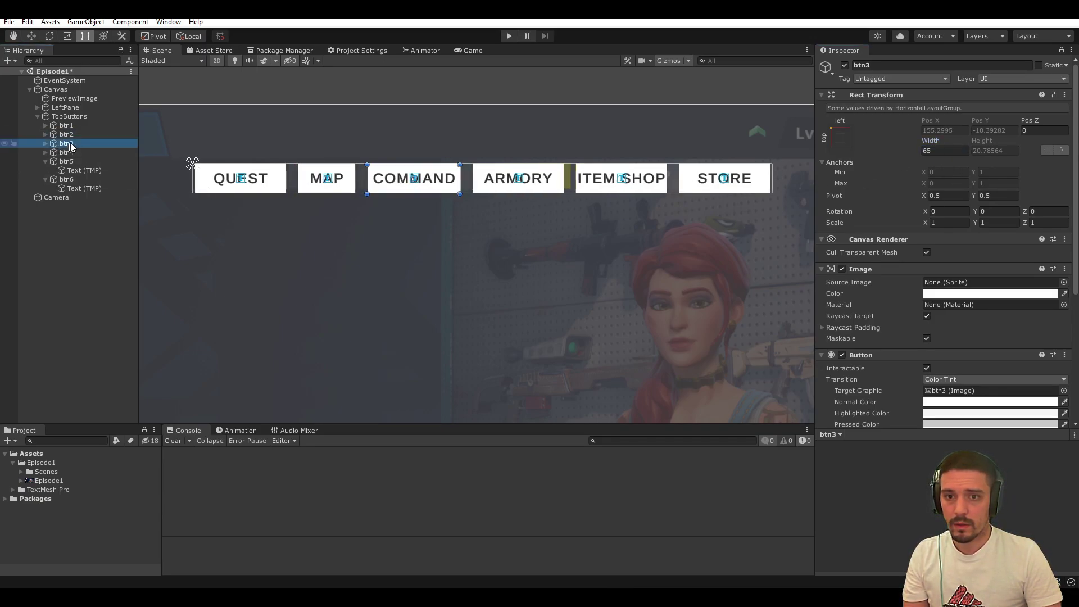
click(25, 155)
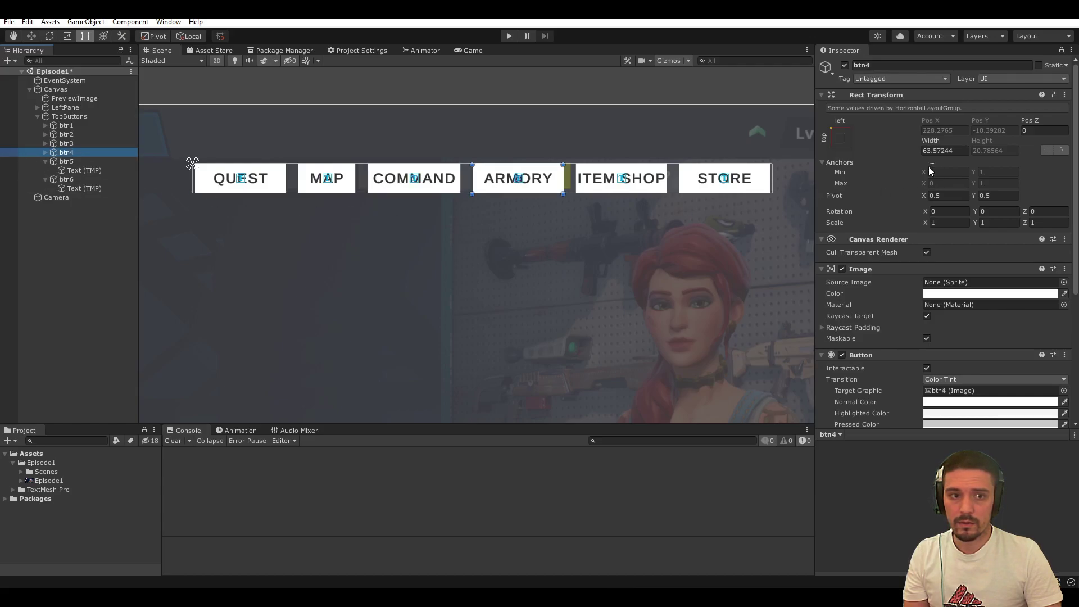
key(Down)
click(927, 151)
text(70)
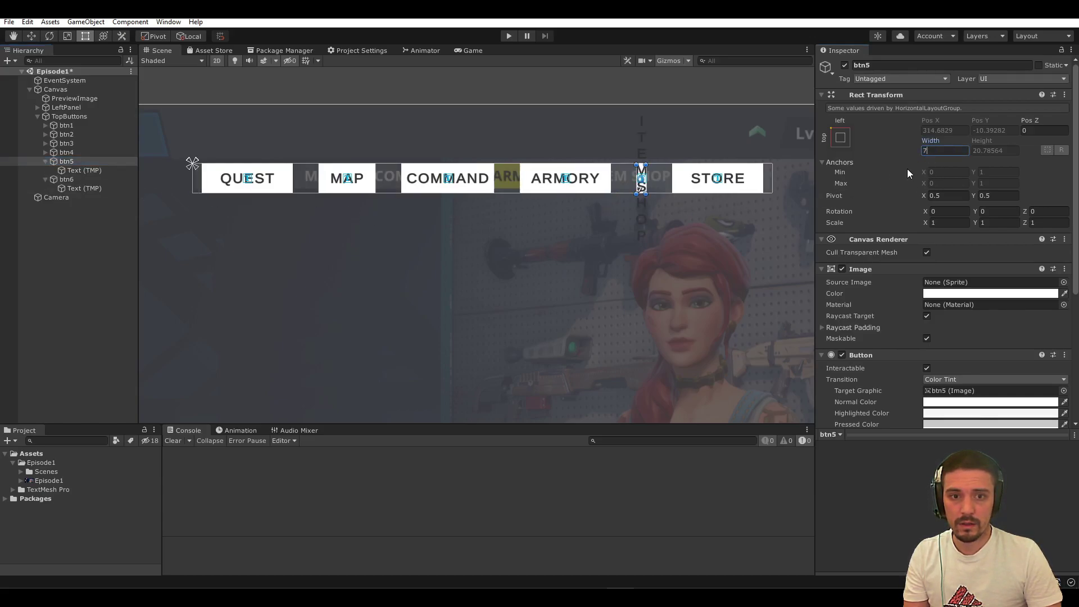
click(90, 179)
click(955, 150)
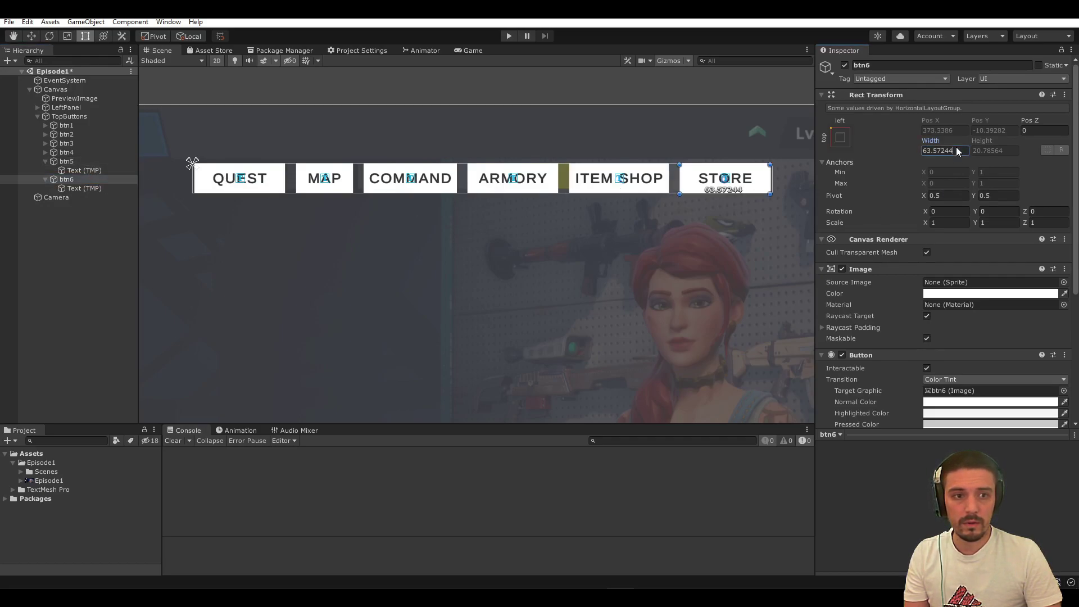
text(55)
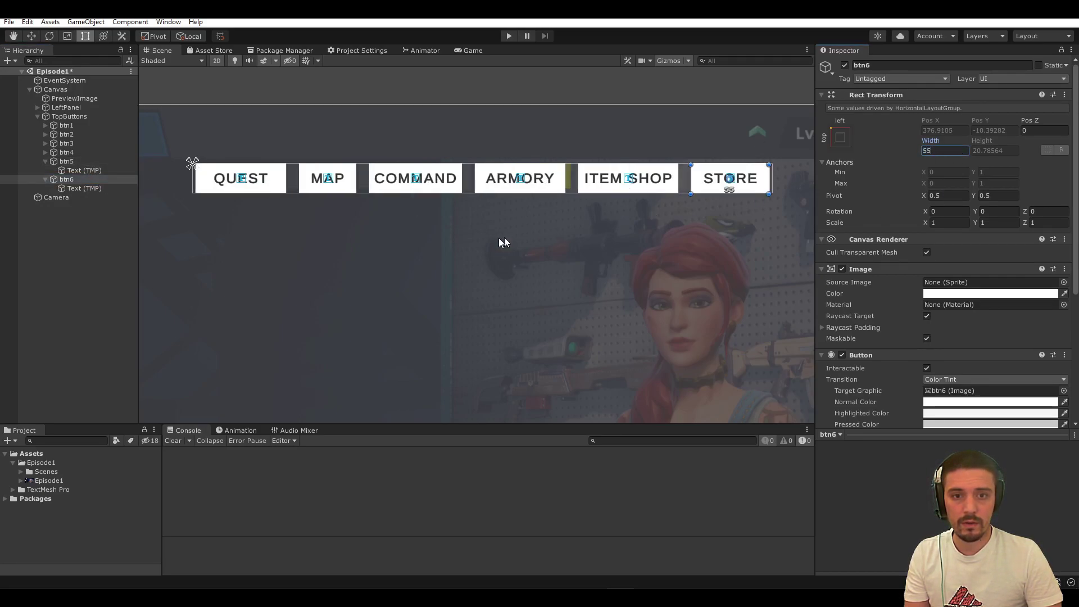
click(73, 164)
key(Left)
key(Down)
key(Left)
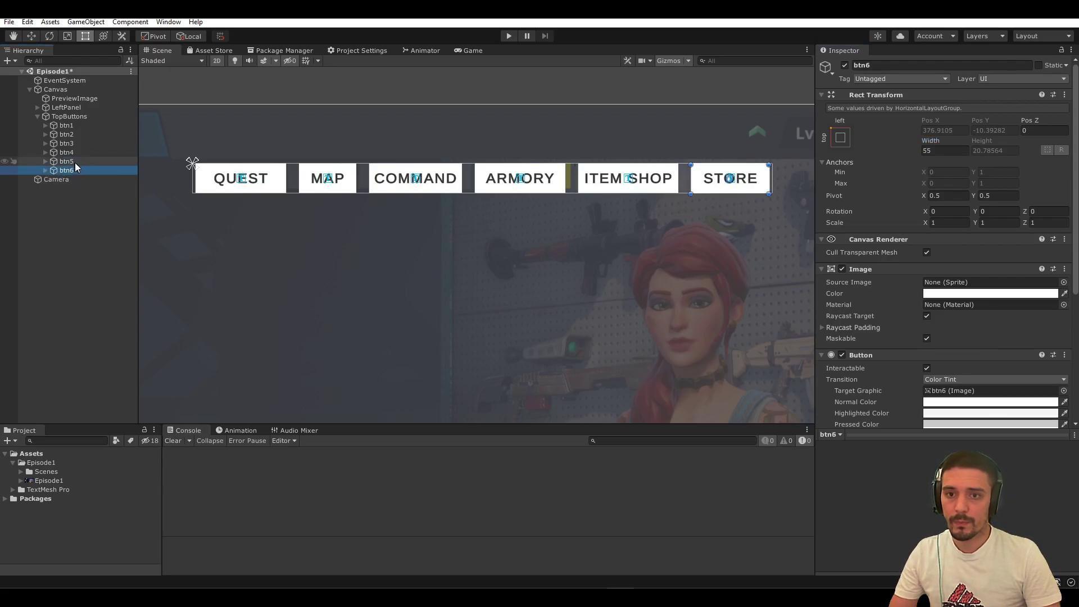
Compare the button row with the reference mockup and pan the scene to show Lv 12
click(77, 116)
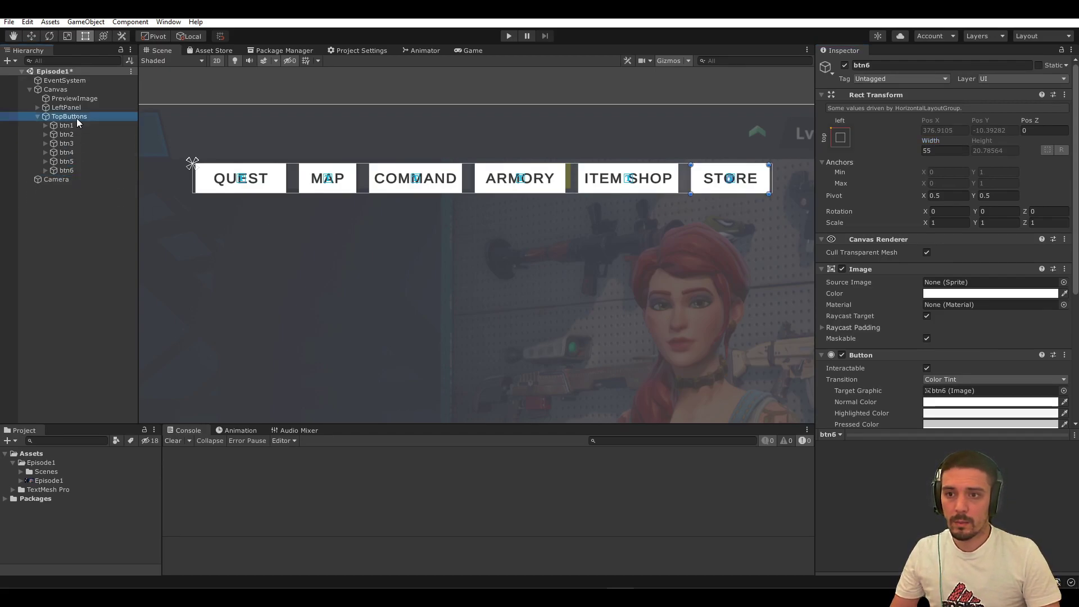
click(5, 116)
click(6, 118)
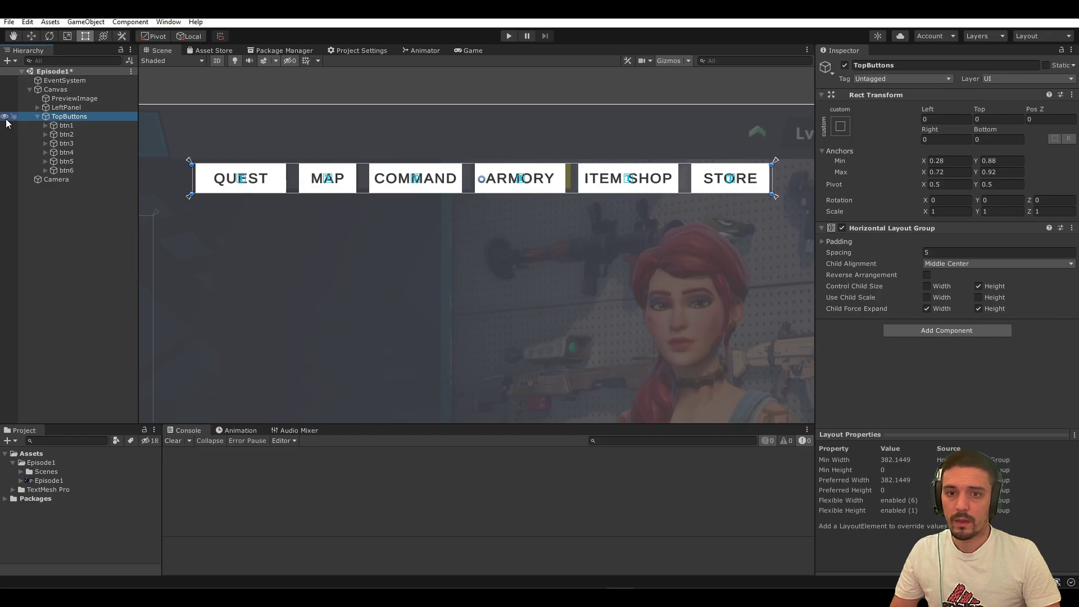
click(73, 126)
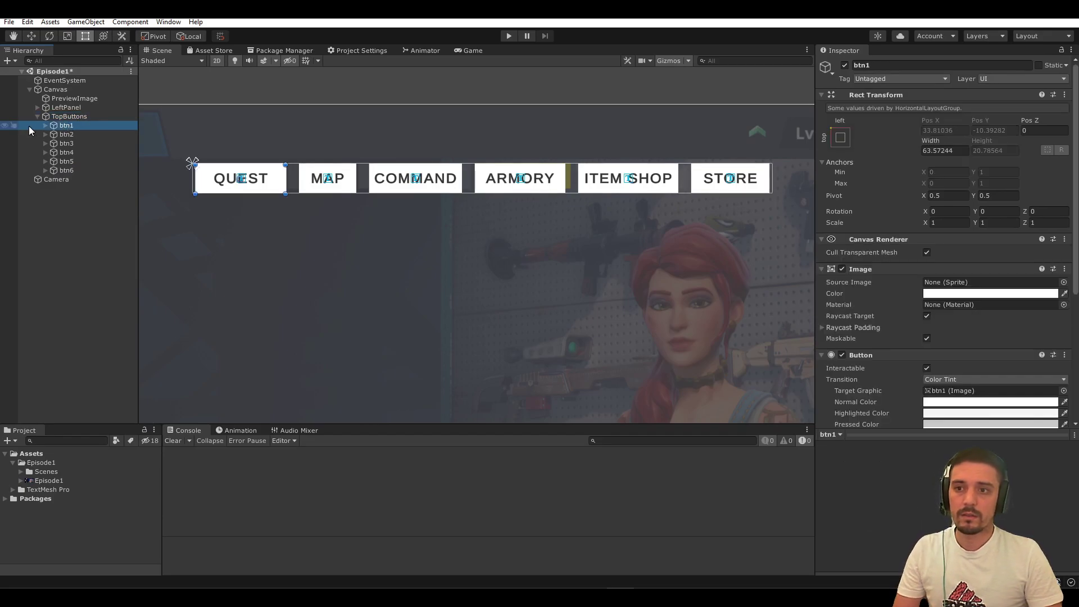
scroll(923, 300, down, 3)
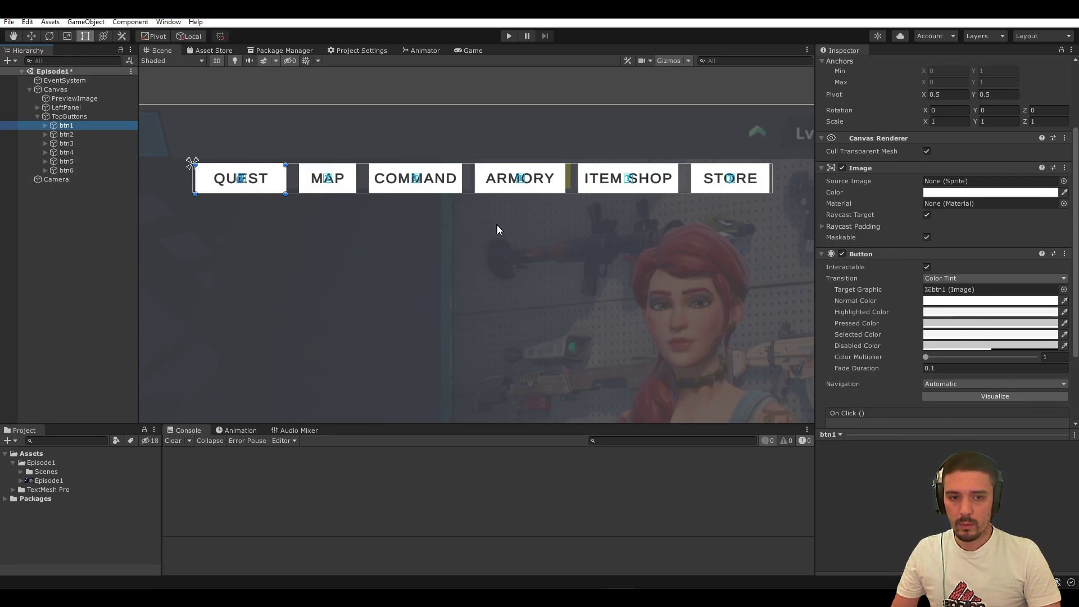
middle_drag(524, 247, 439, 250)
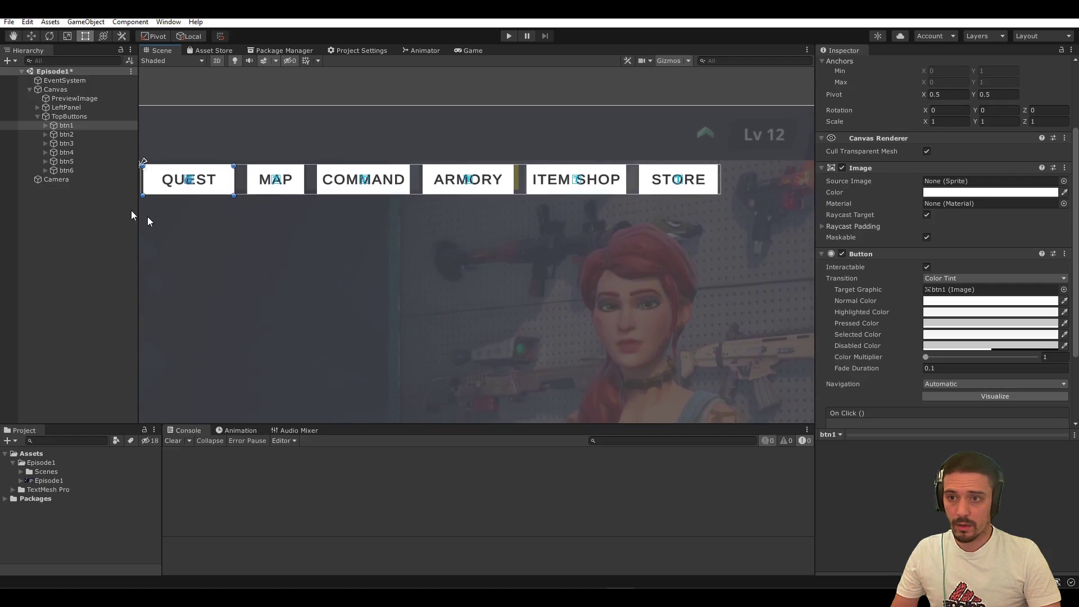
Select the ARMORY button and keep its Button transition as Color Tint
click(66, 152)
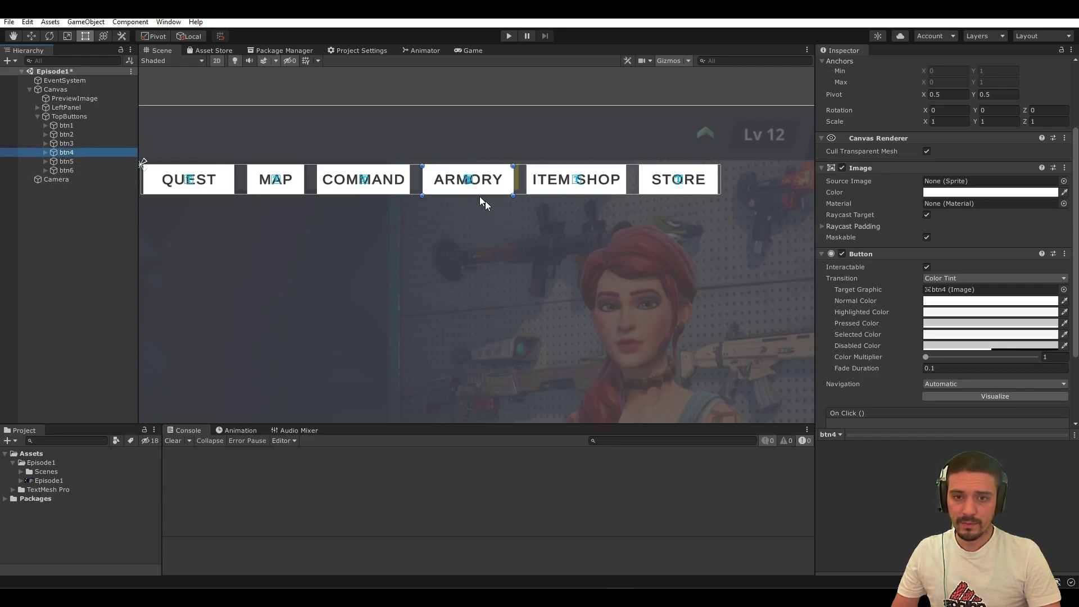
scroll(918, 276, down, 3)
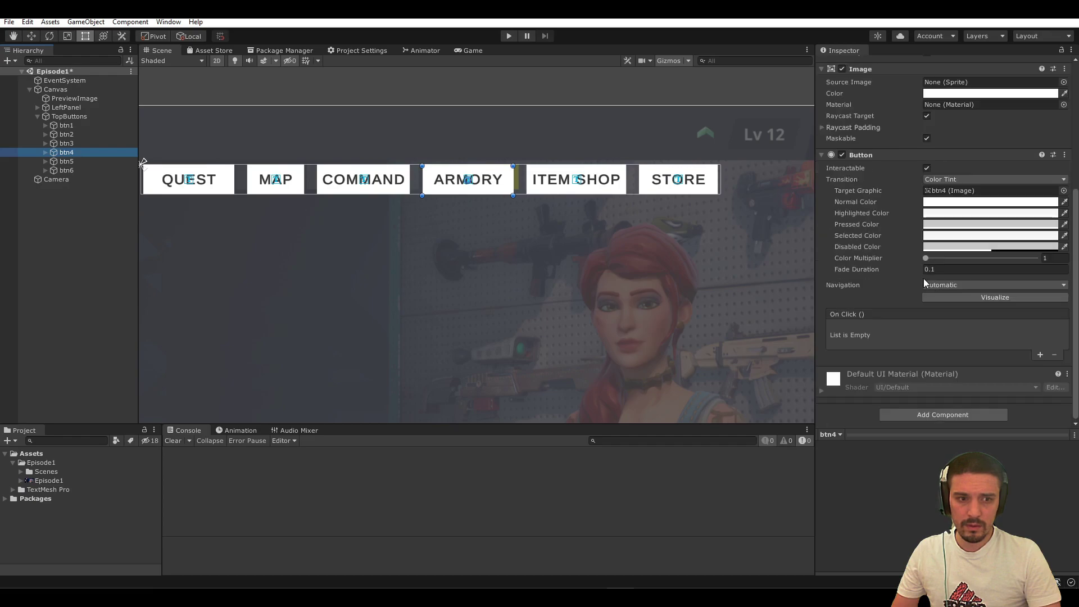
click(952, 179)
click(891, 204)
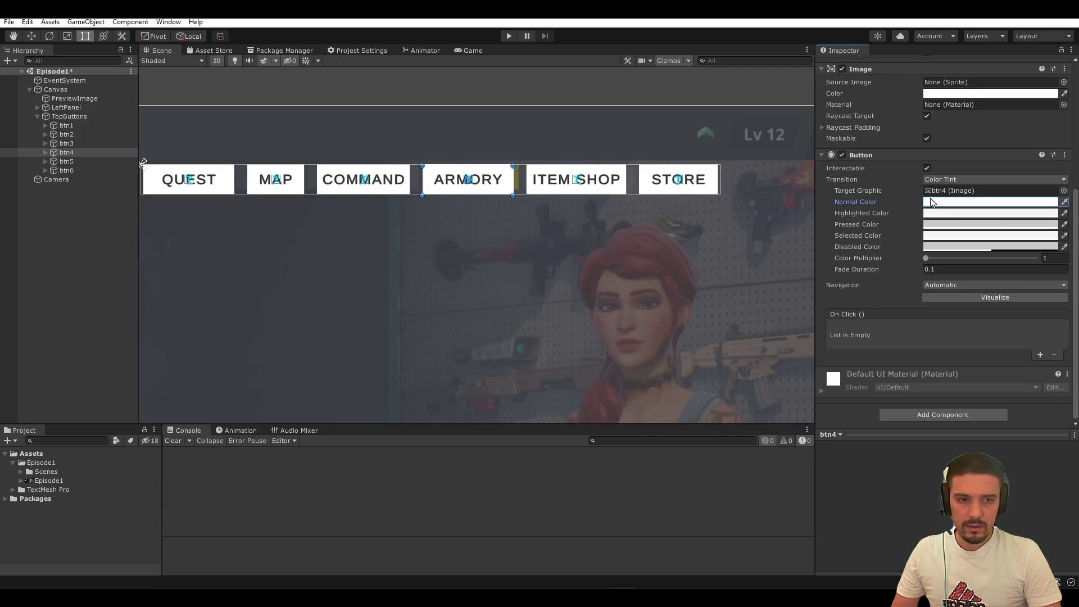
Set ARMORY's Normal Color to a yellow tone in the colour picker
click(989, 212)
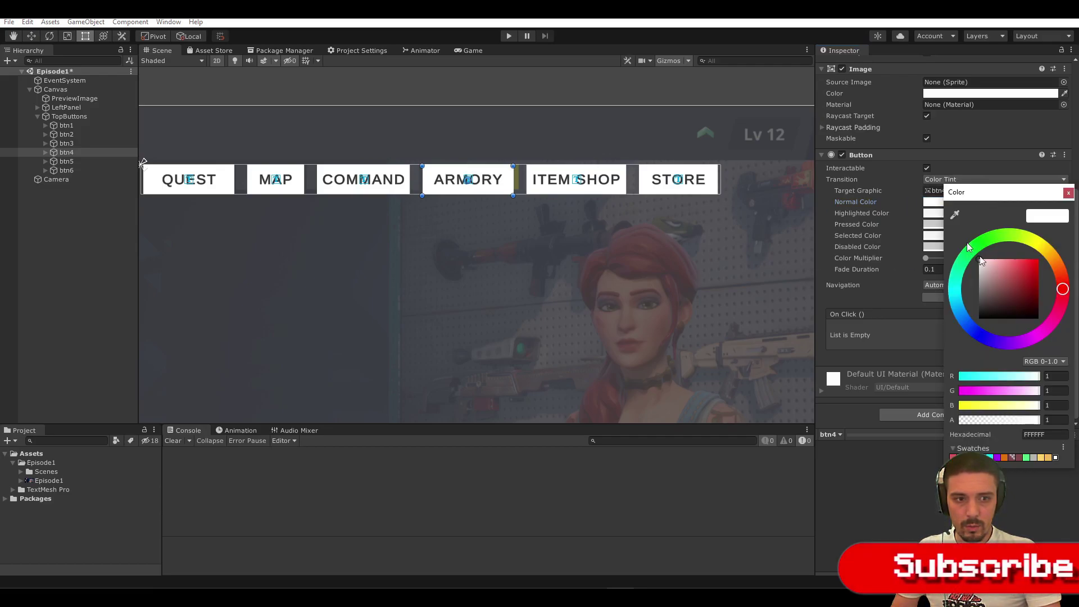
click(1052, 256)
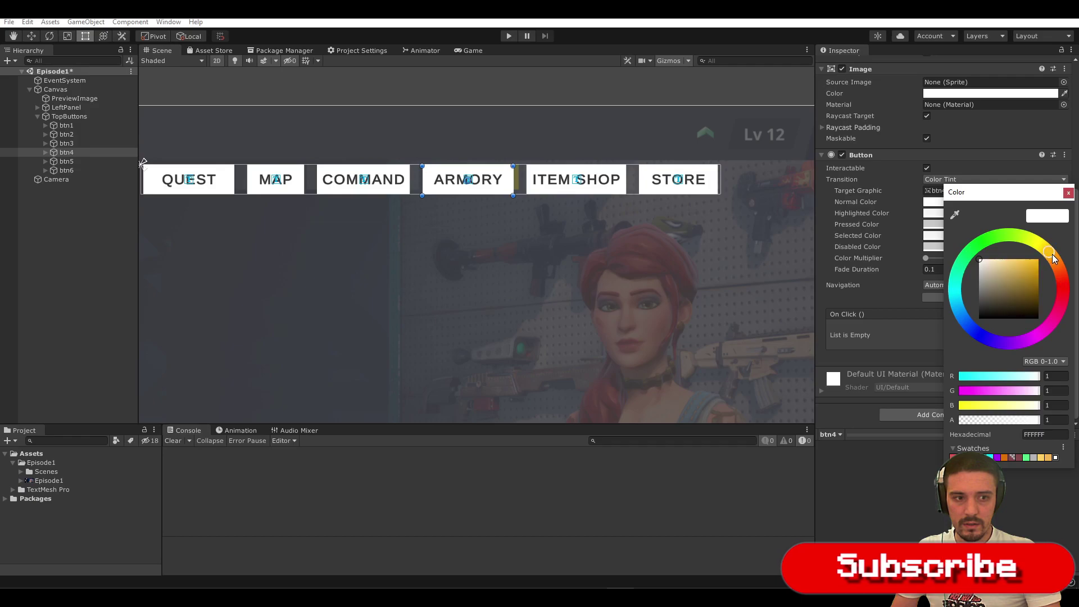
click(1026, 259)
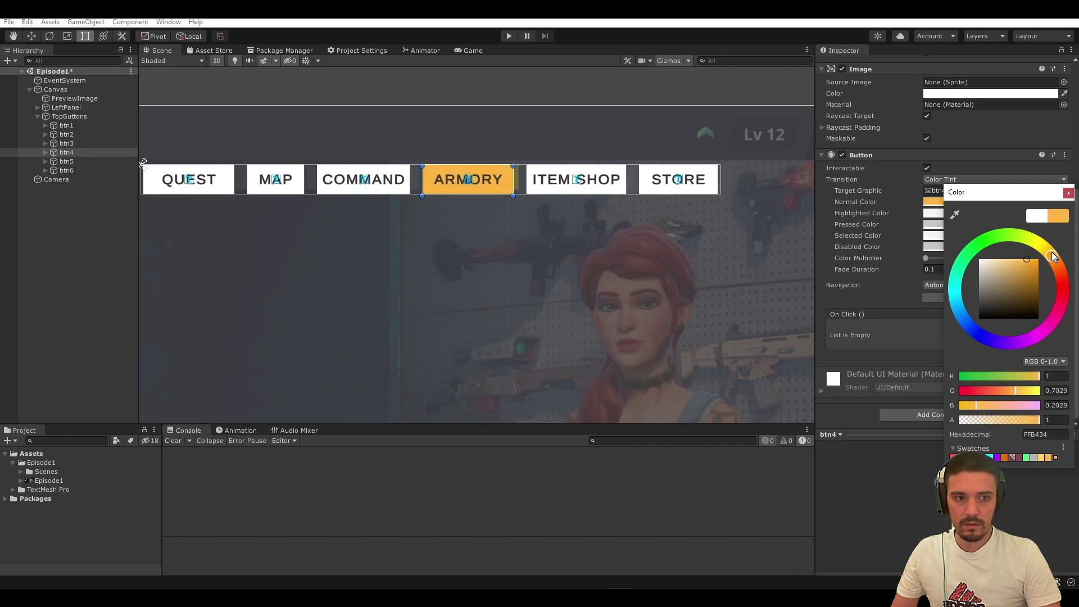
drag(1051, 256, 1044, 247)
click(1068, 193)
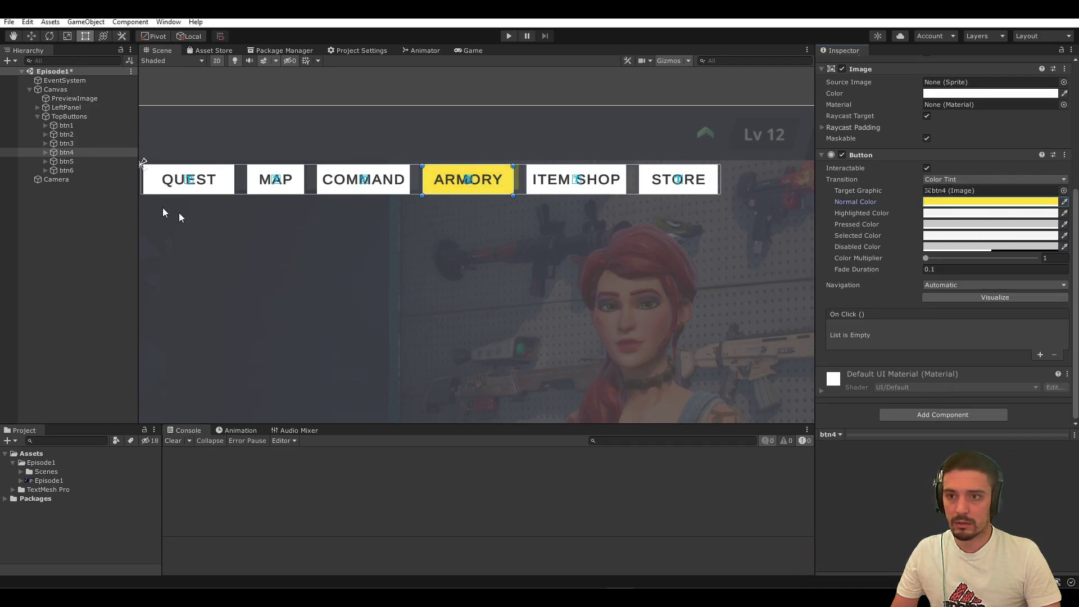
Hide the button row and eyedropper the reference ARMORY tab's yellow as the normal colour
click(5, 117)
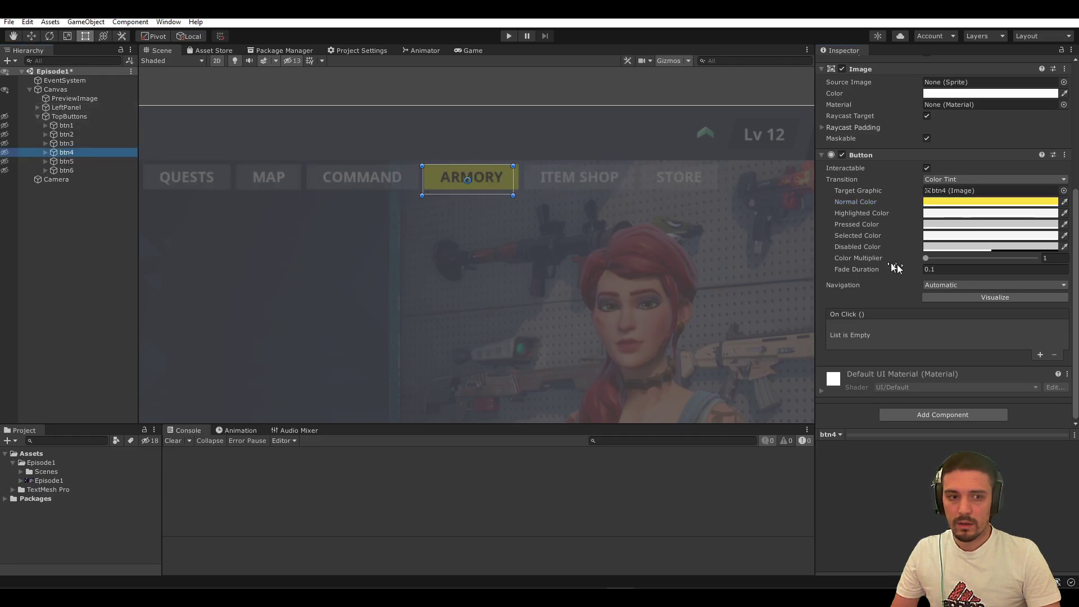
click(1063, 202)
click(450, 213)
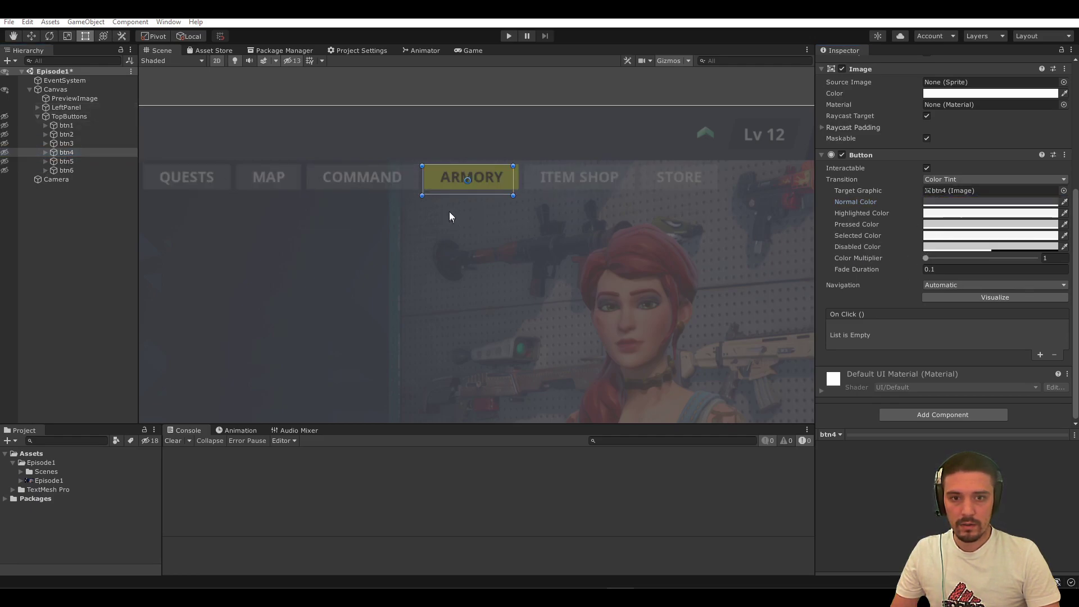
click(499, 183)
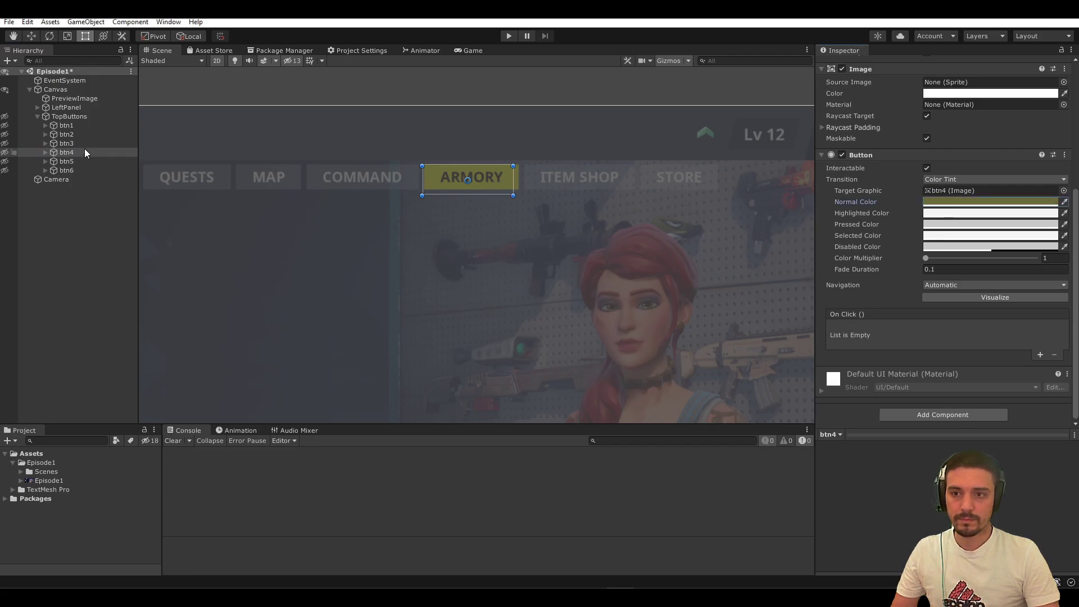
click(59, 98)
Make the reference image fully opaque and eyedrop its bright yellow into ARMORY's Normal Color
click(958, 267)
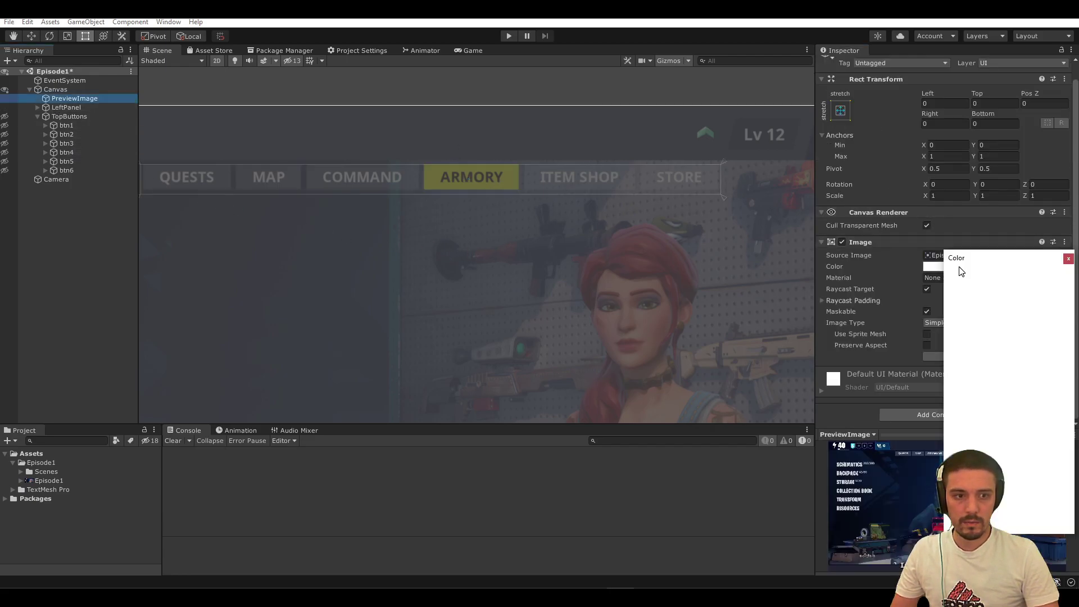
drag(1009, 485, 1047, 488)
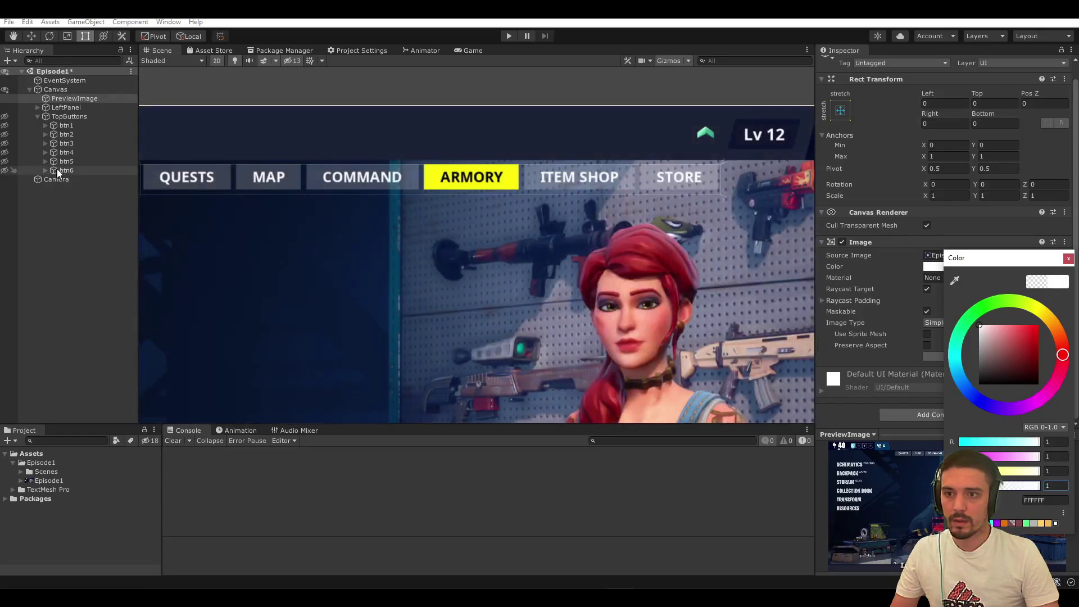
click(69, 134)
key(Down)
key(Down)
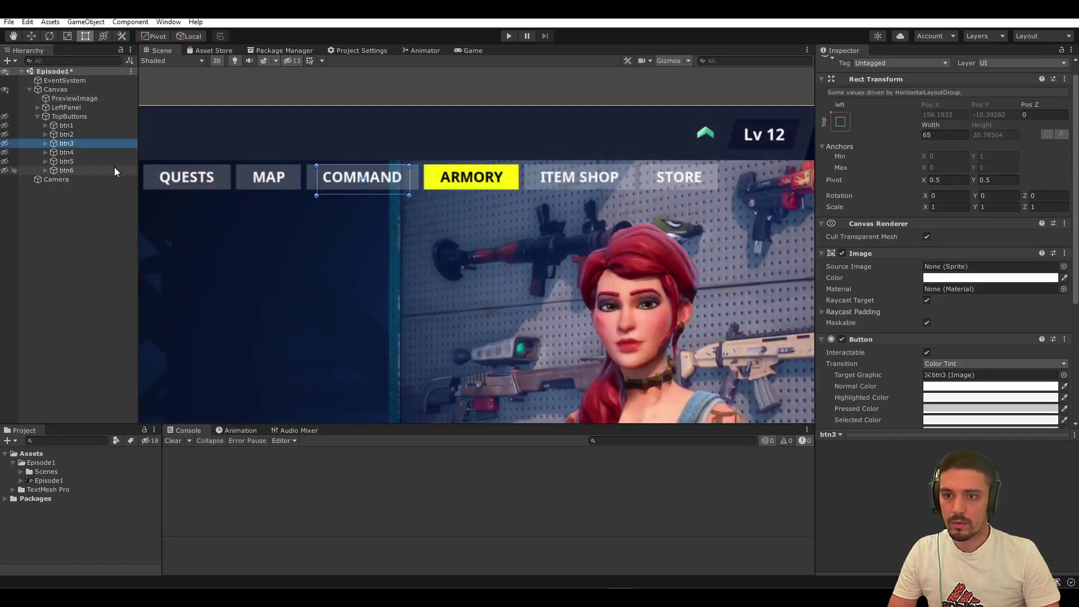
key(Right)
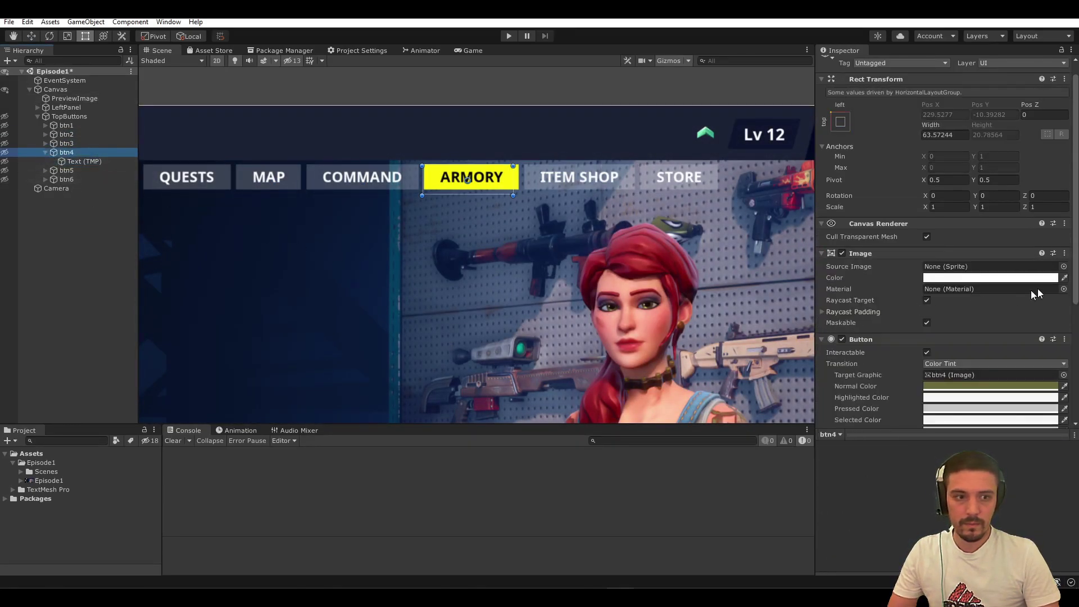
click(5, 116)
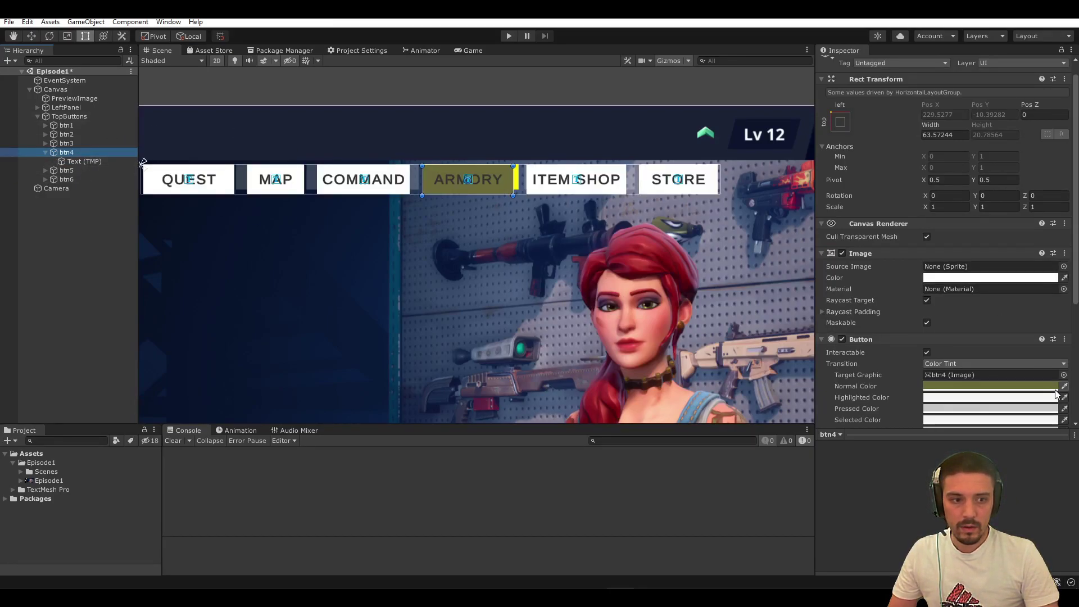
click(1064, 386)
click(517, 179)
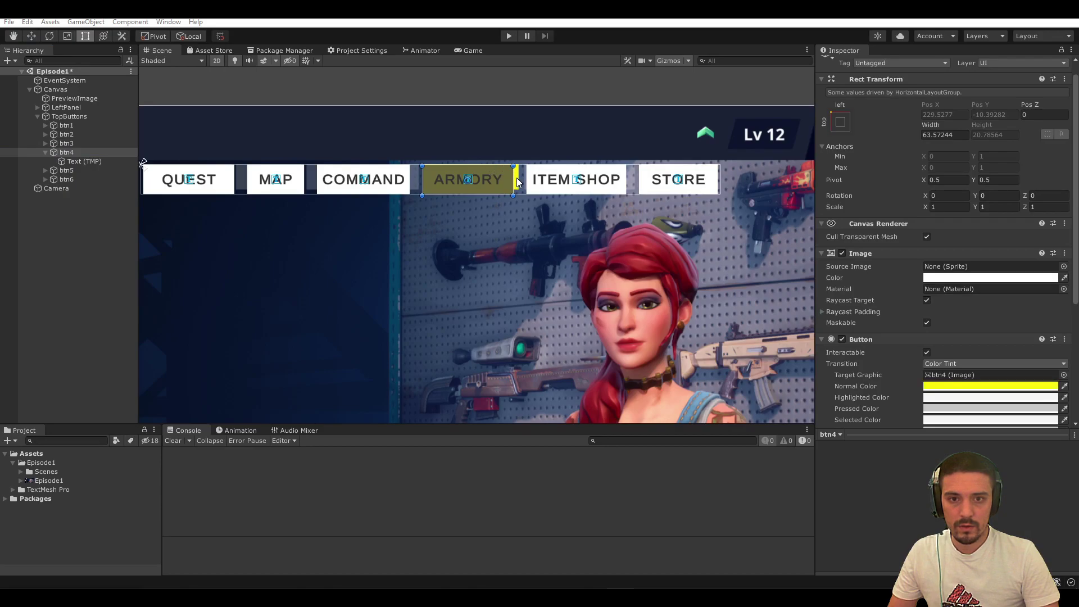
Fade the reference preview image back to 0.2 alpha and reselect the TopButtons group
click(46, 152)
click(67, 99)
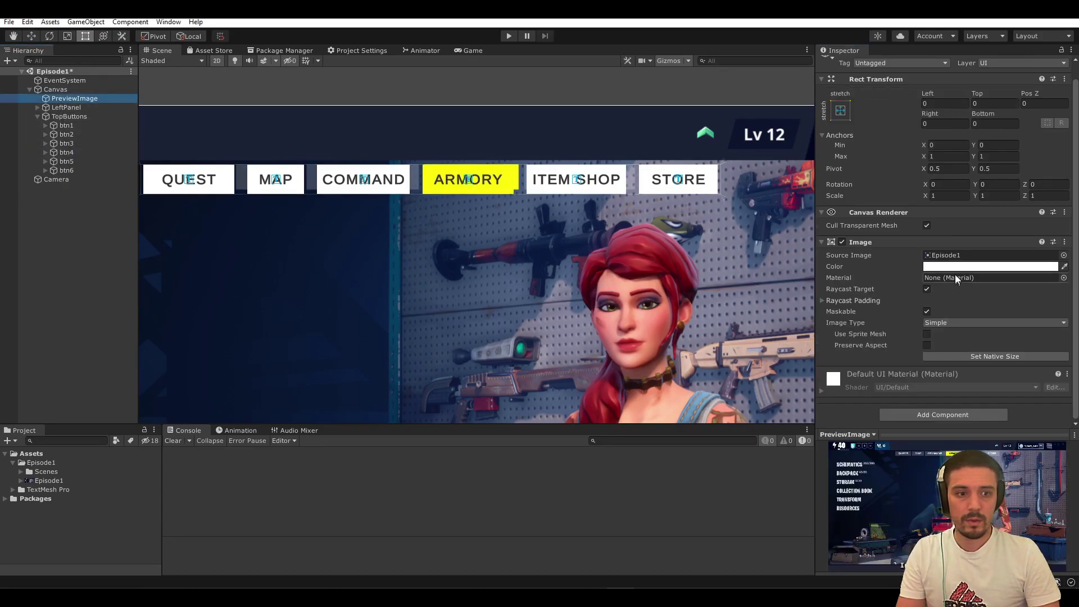
click(956, 267)
click(1054, 489)
text(0.2)
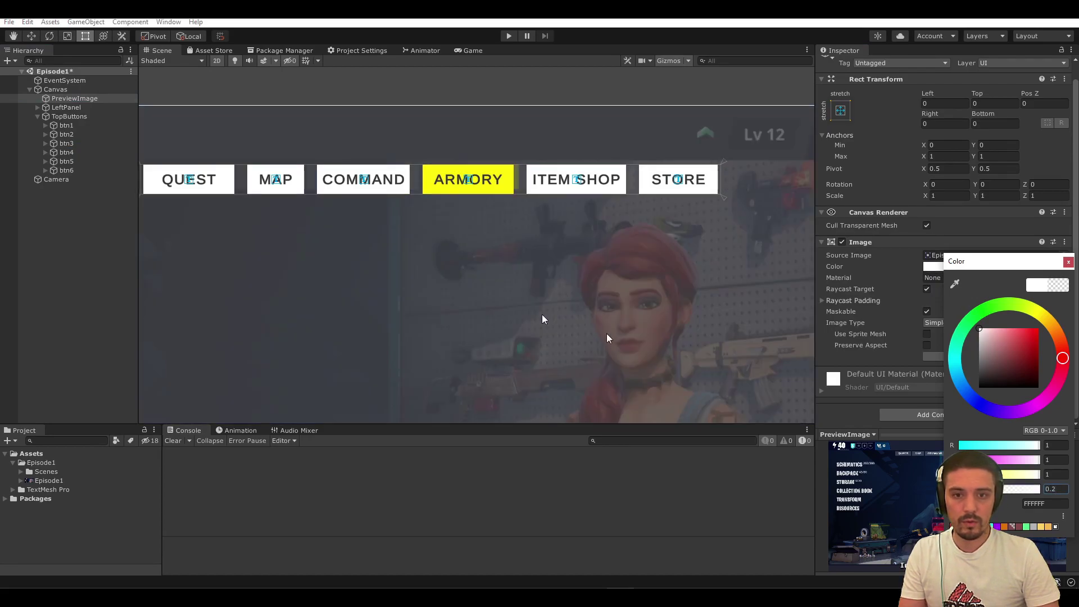
click(95, 136)
click(93, 119)
middle_drag(533, 255, 495, 254)
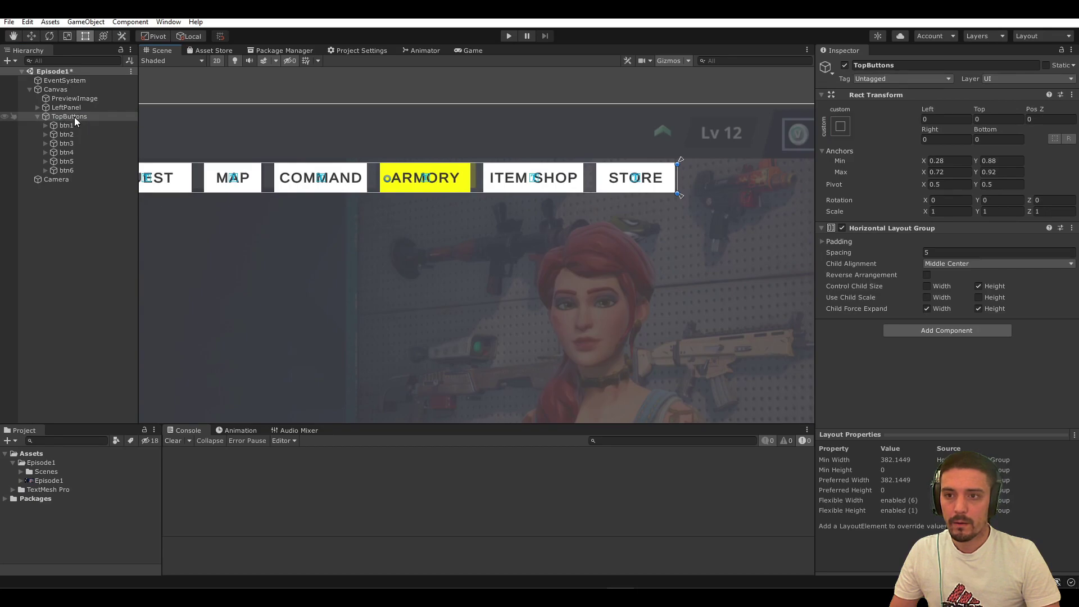
Try Upper Center and Middle Right child alignment, then return the buttons to Middle Center
click(962, 264)
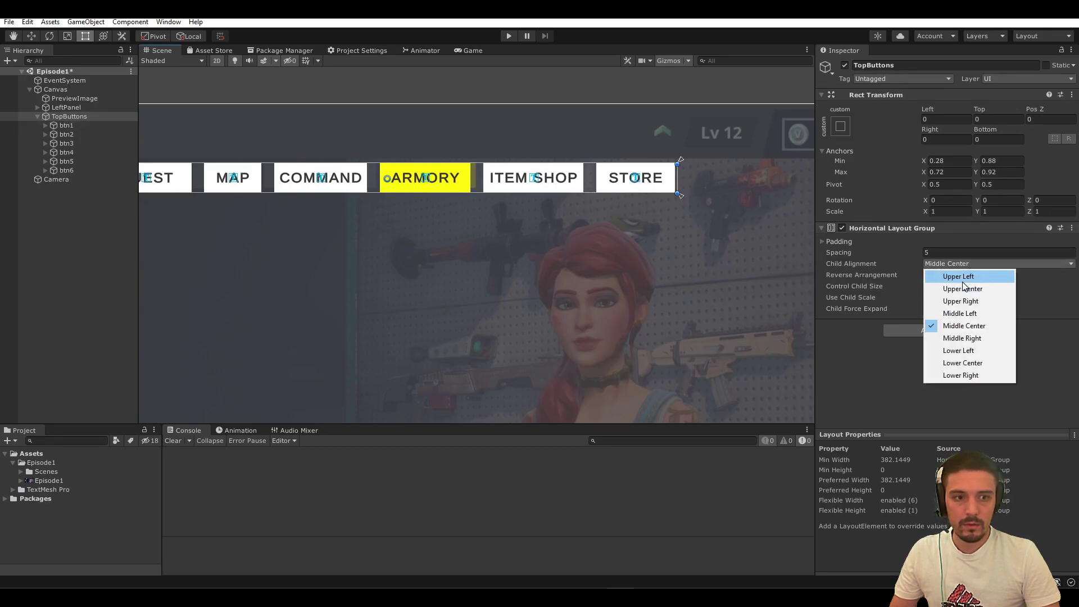
click(962, 288)
click(968, 264)
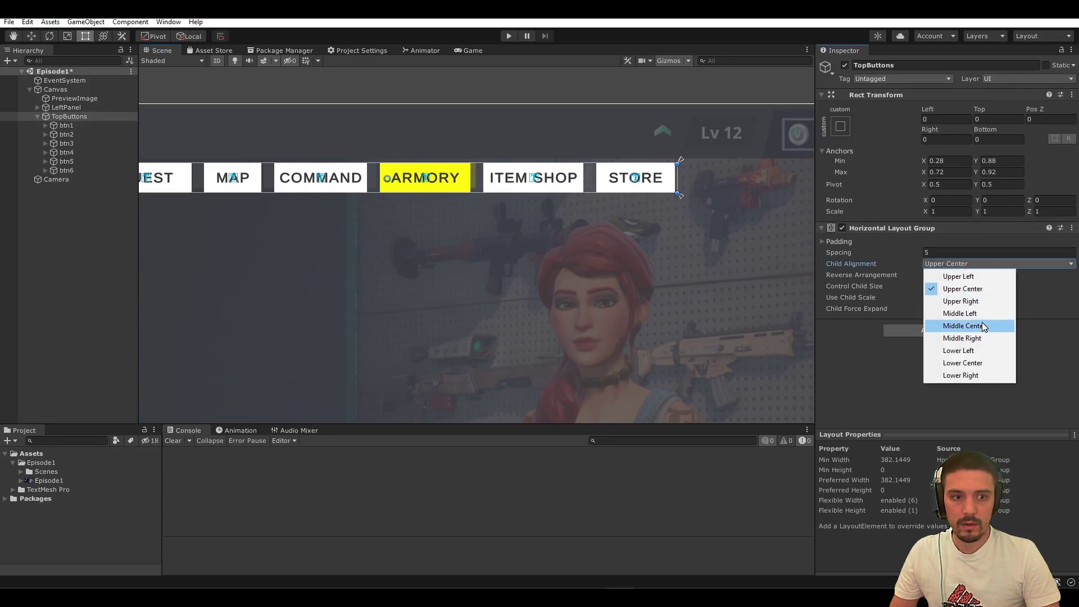
click(971, 337)
click(964, 263)
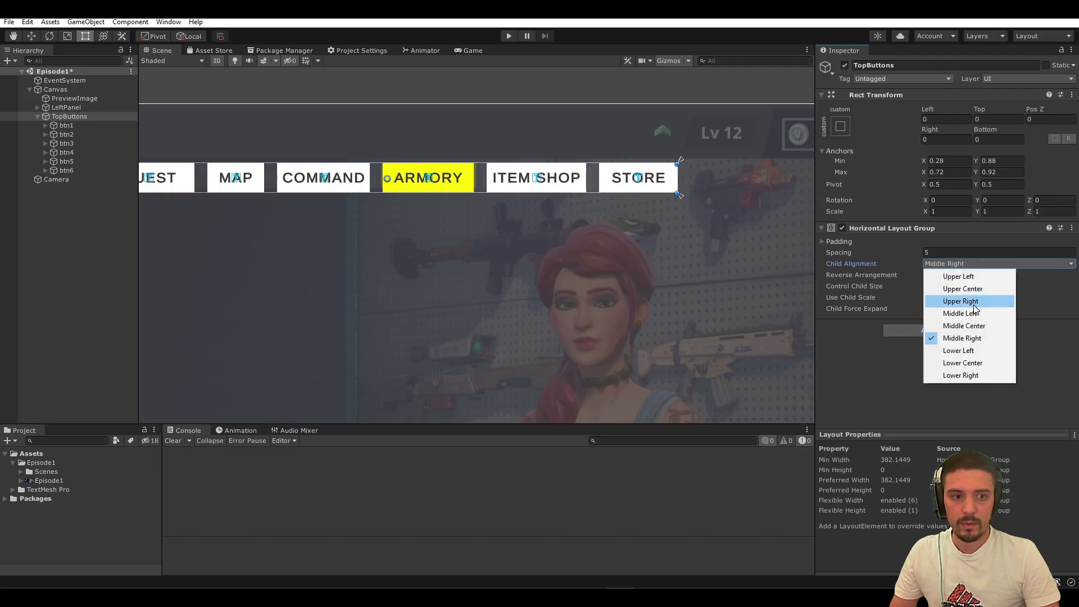
click(973, 326)
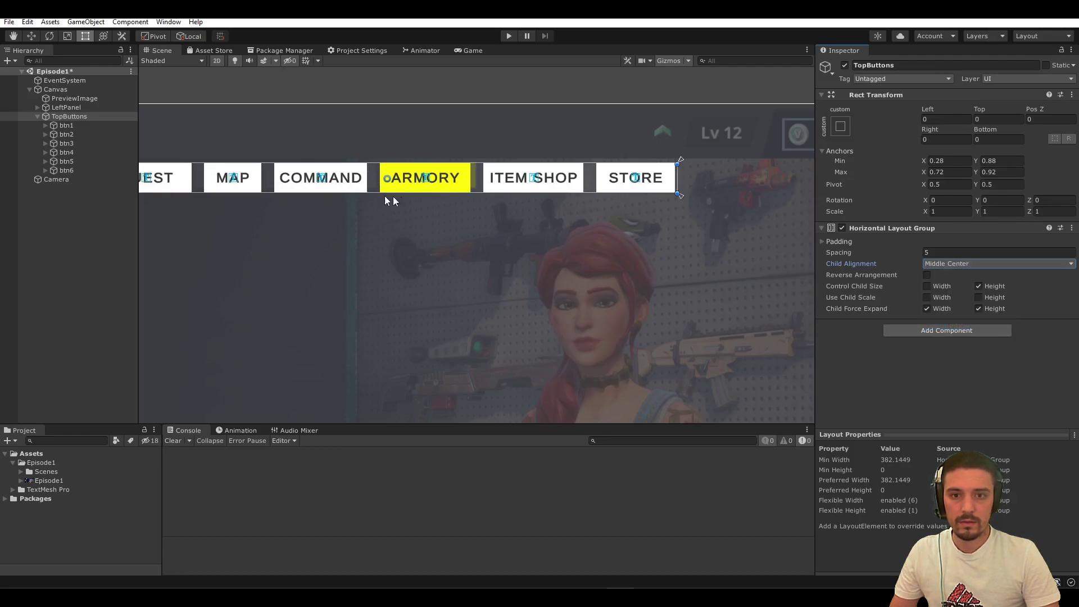
middle_drag(374, 178, 504, 182)
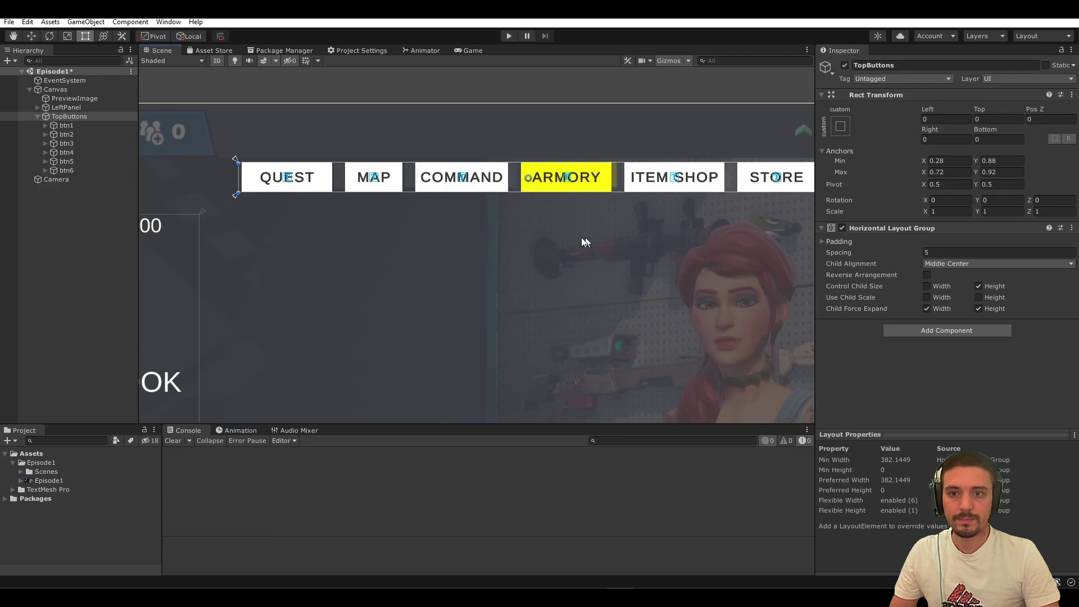
middle_drag(582, 238, 503, 238)
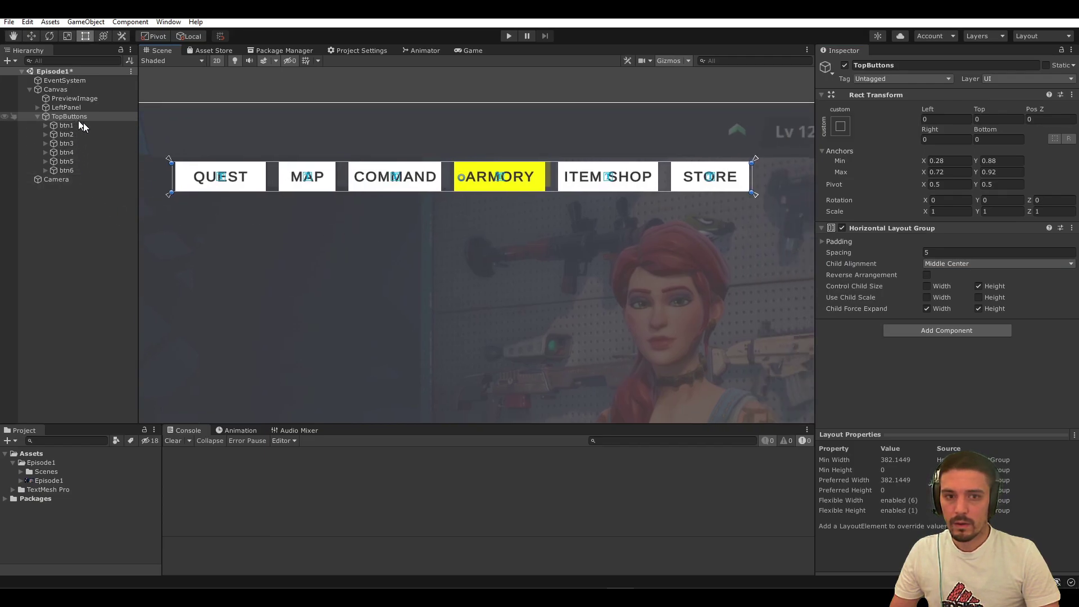
Raise the bar's Min Y anchor to 0.89 and start editing its Bottom offset
click(1001, 160)
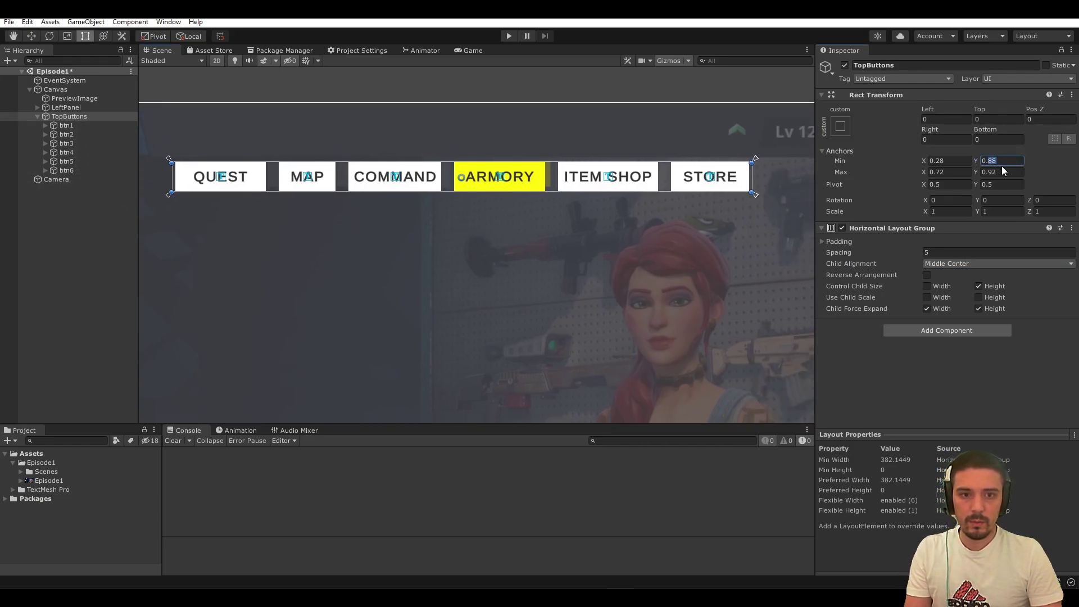
text(0.)
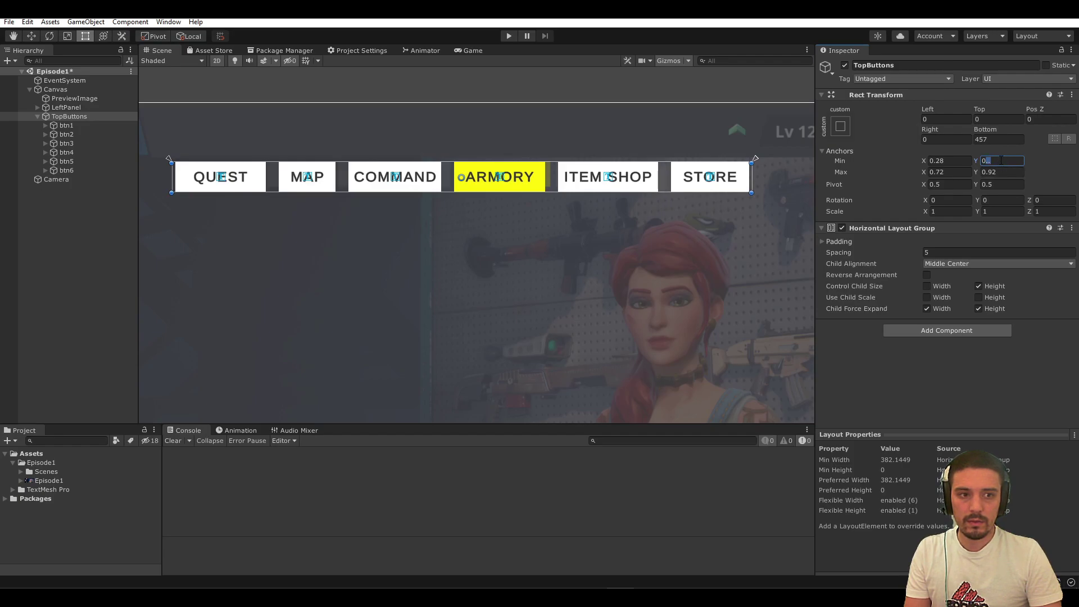
text(89)
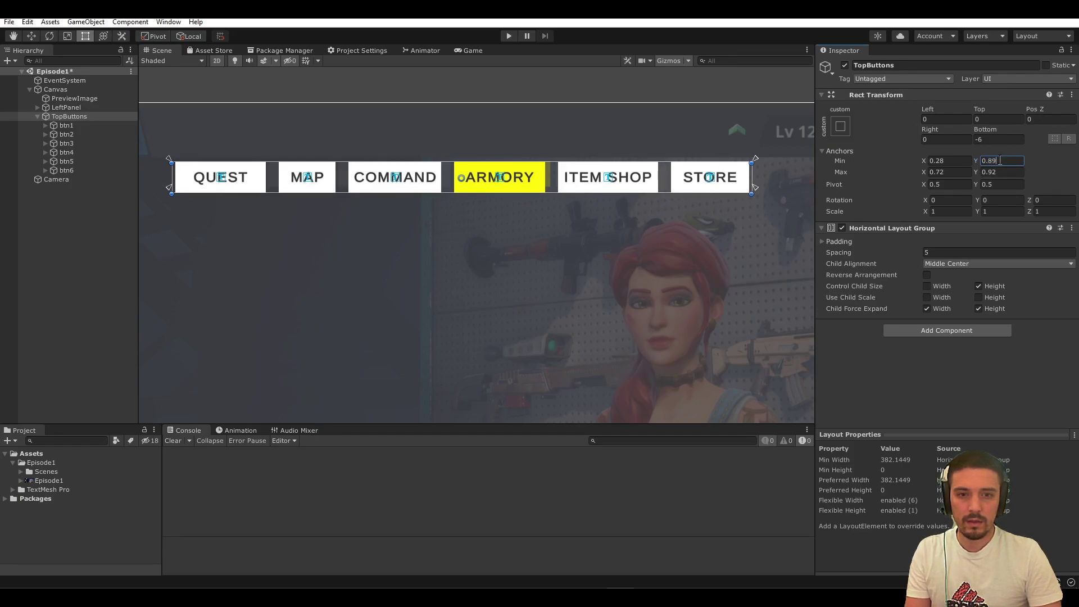
click(999, 140)
Set the bar's Bottom offset to 0 and toggle TopButtons visibility to compare the result
text(0)
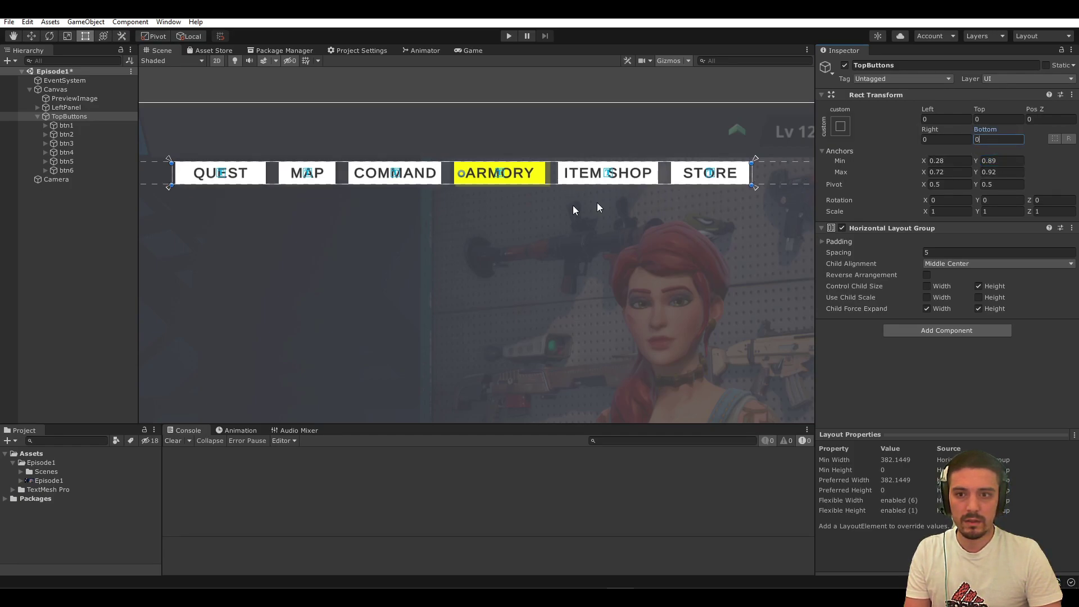
click(88, 143)
click(87, 116)
click(4, 117)
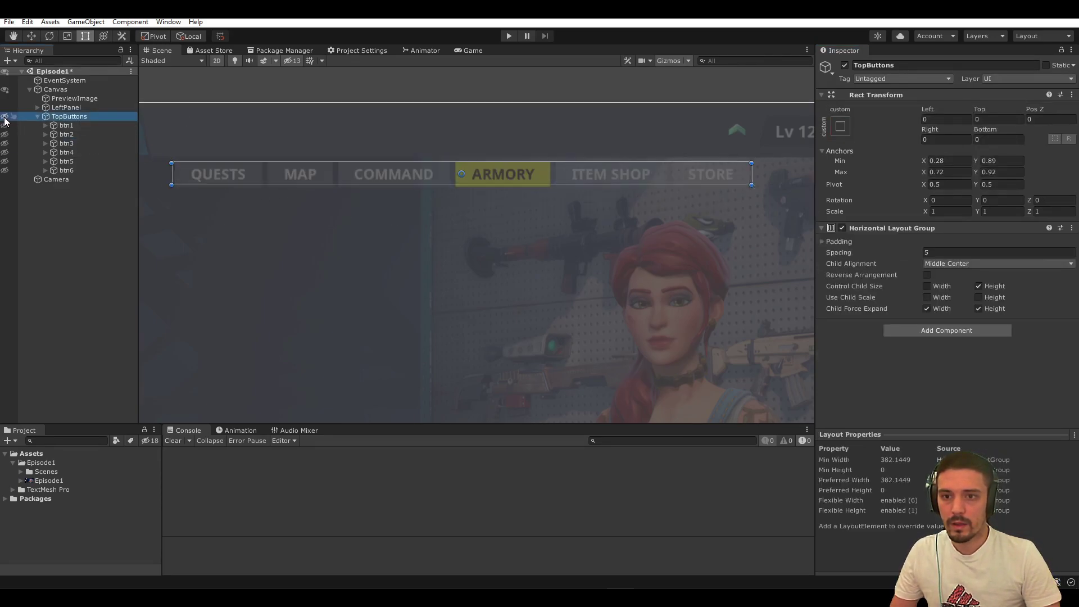
click(5, 118)
click(5, 118)
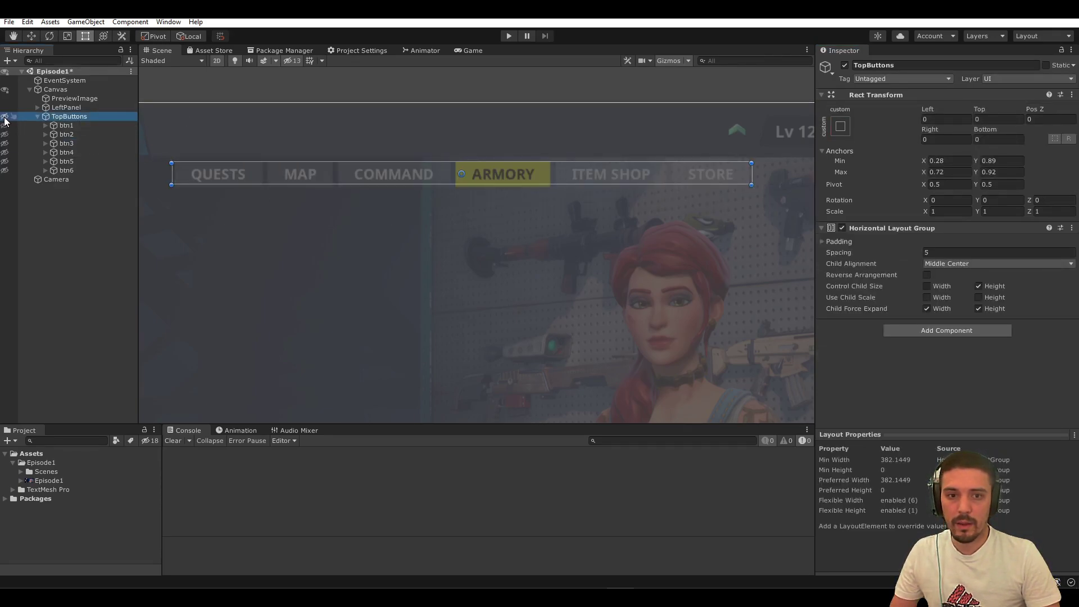
click(4, 118)
click(4, 117)
click(4, 118)
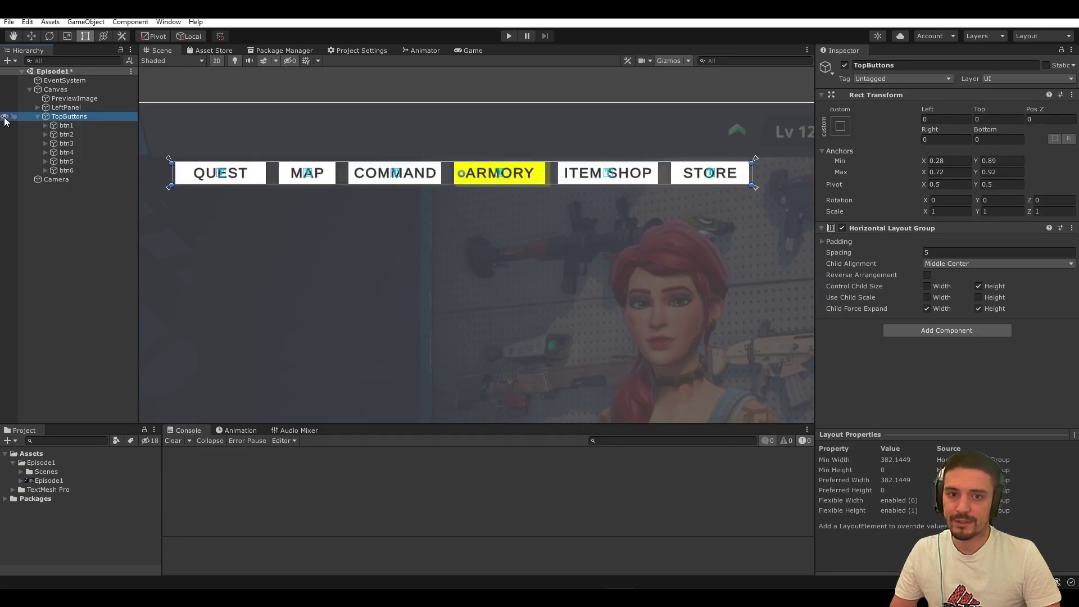
Set the ARMORY button btn4's Rect Transform Width to 67
click(67, 162)
click(68, 170)
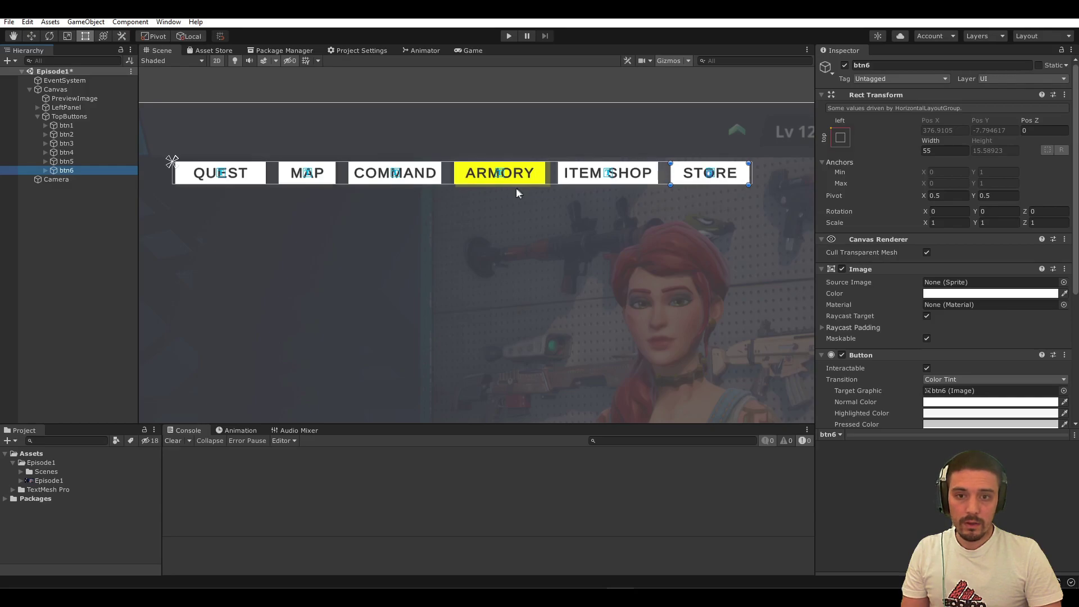
click(66, 152)
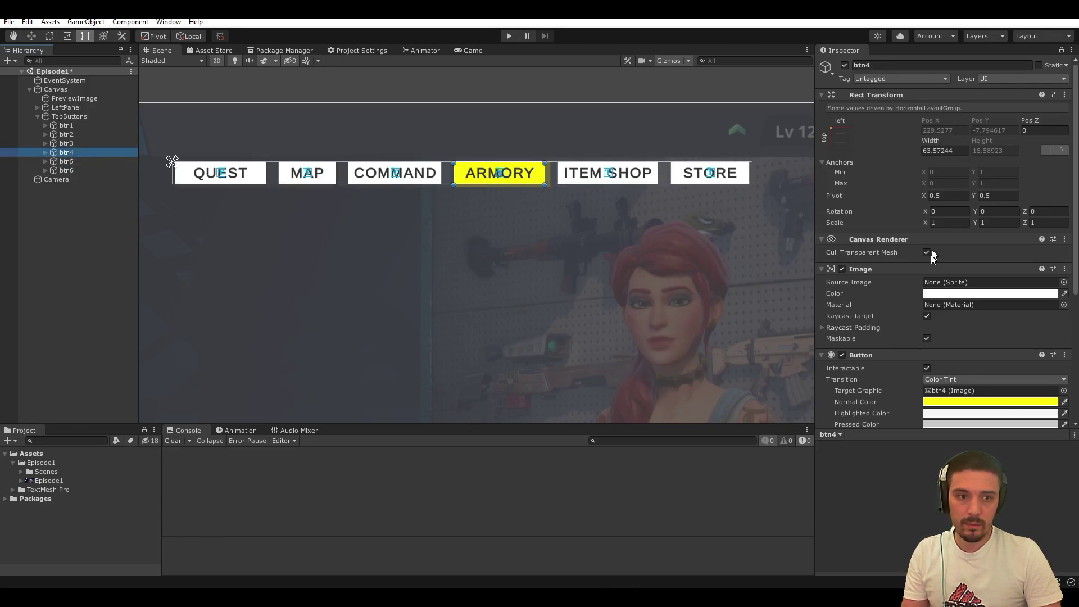
click(946, 151)
text(65)
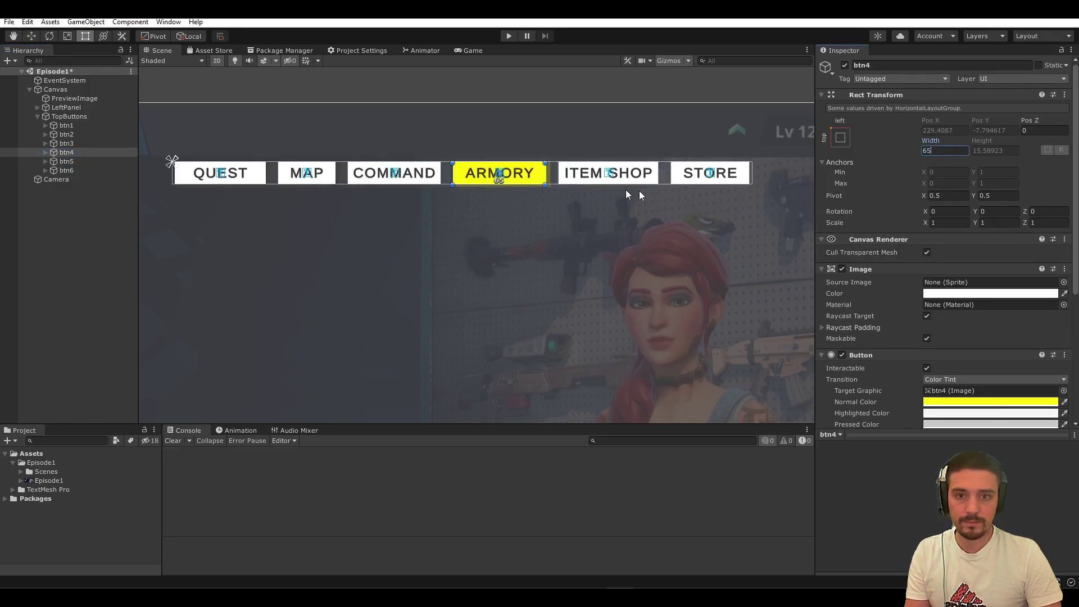
key(BackSpace)
text(7)
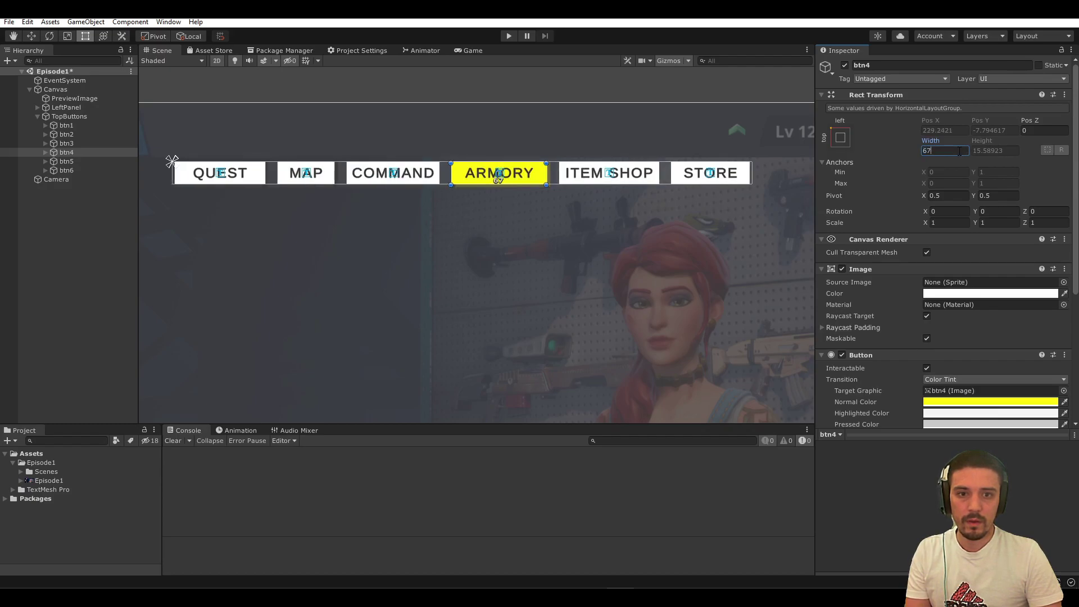
click(452, 236)
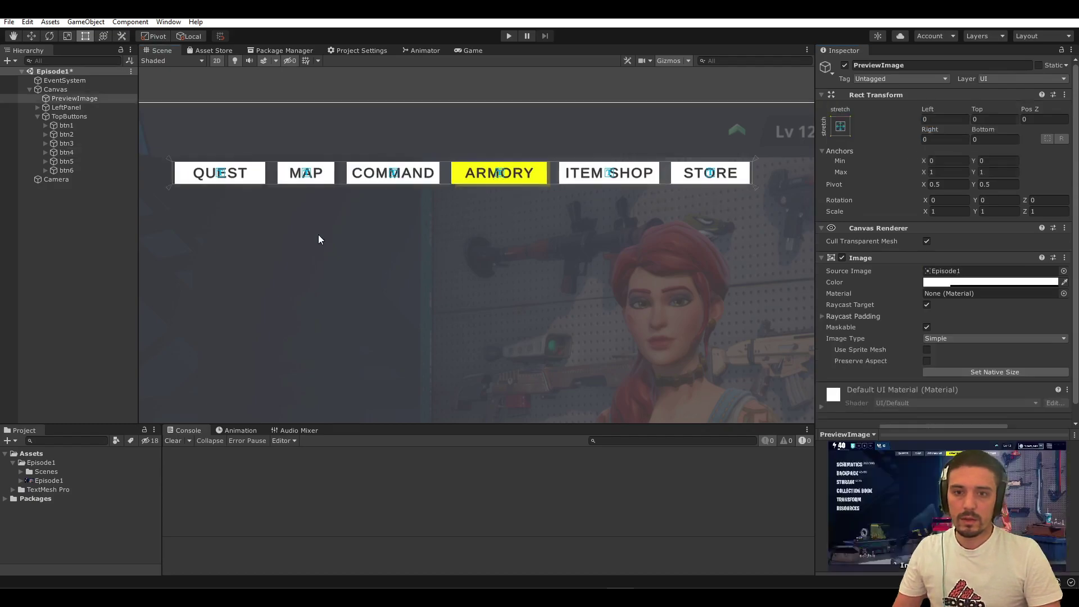
Eyedrop the yellow FFF500 into the ARMORY button btn4's Image color
click(96, 151)
click(82, 132)
click(79, 126)
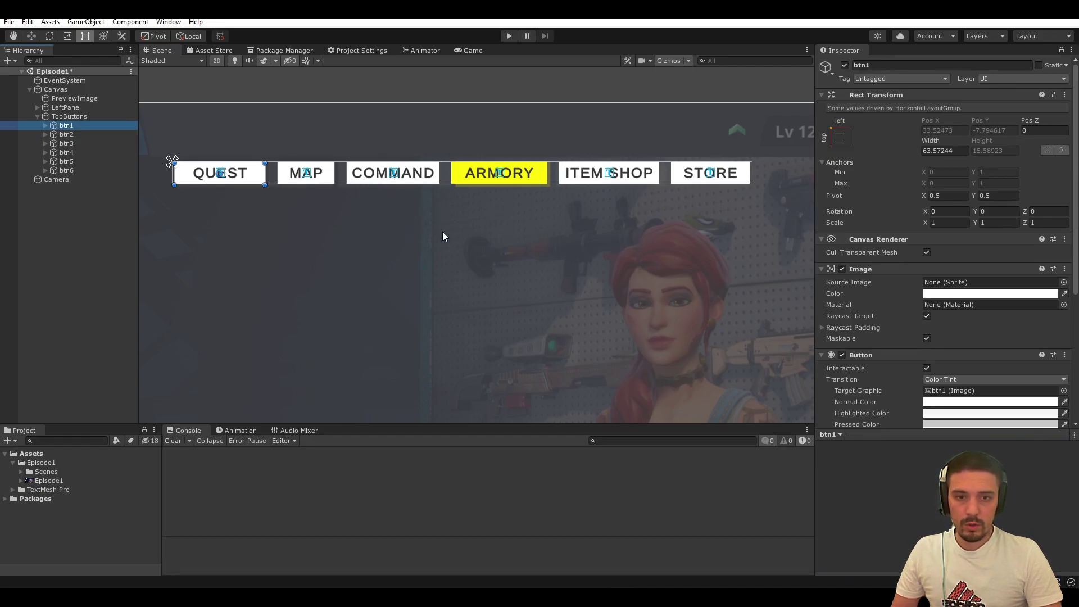
scroll(297, 202, up, 2)
scroll(296, 200, down, 1)
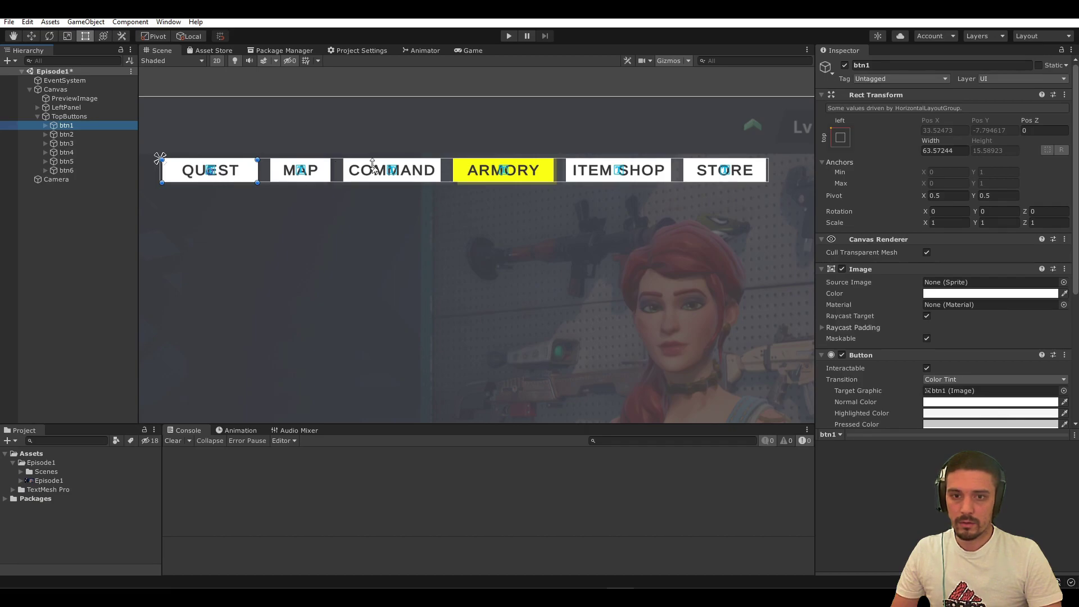
click(67, 152)
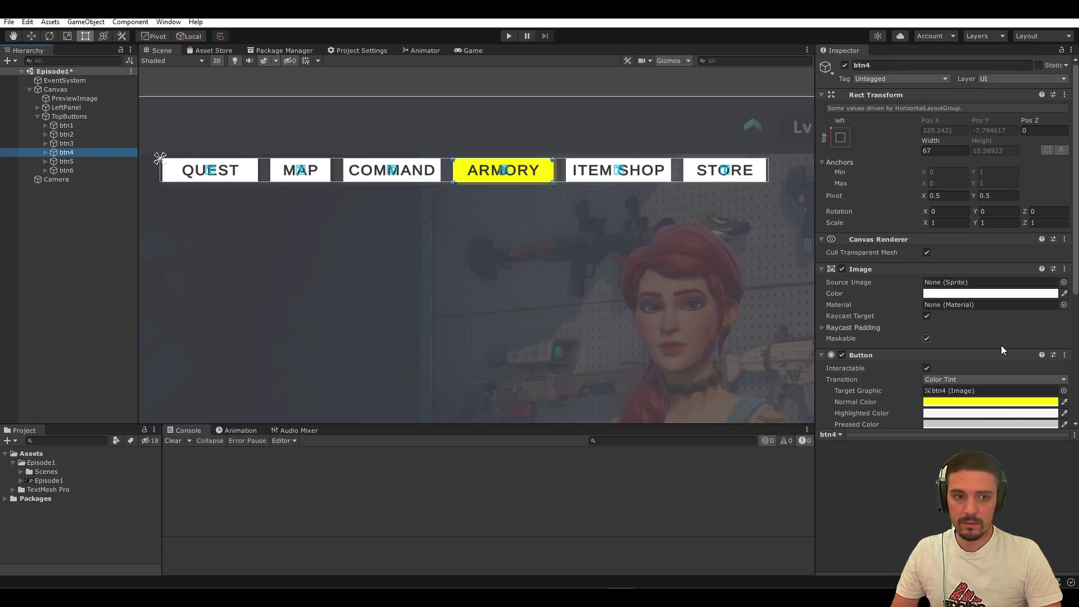
scroll(929, 285, down, 5)
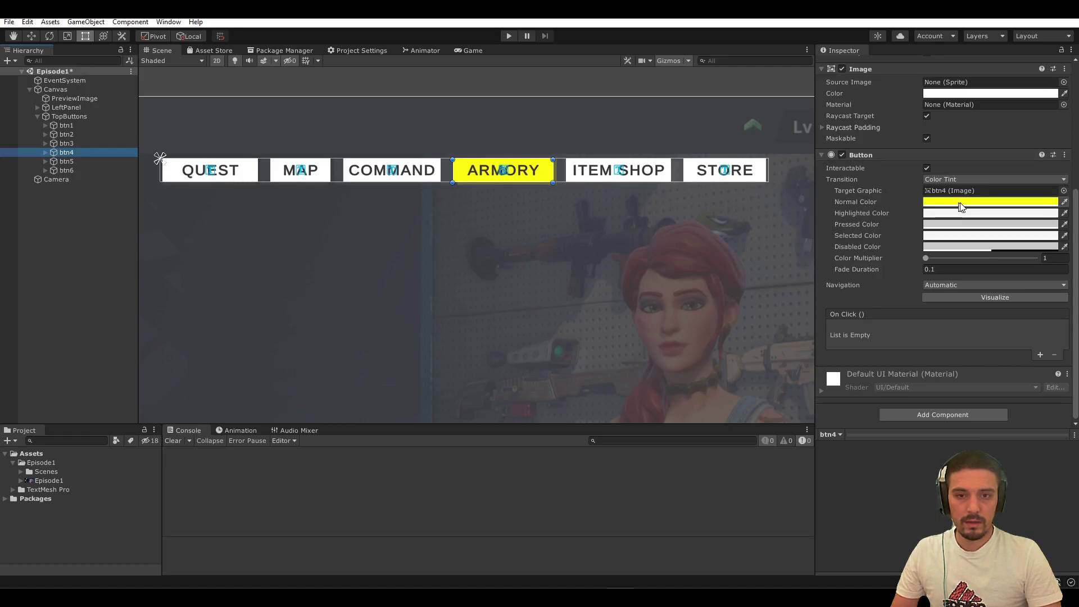
scroll(935, 129, up, 4)
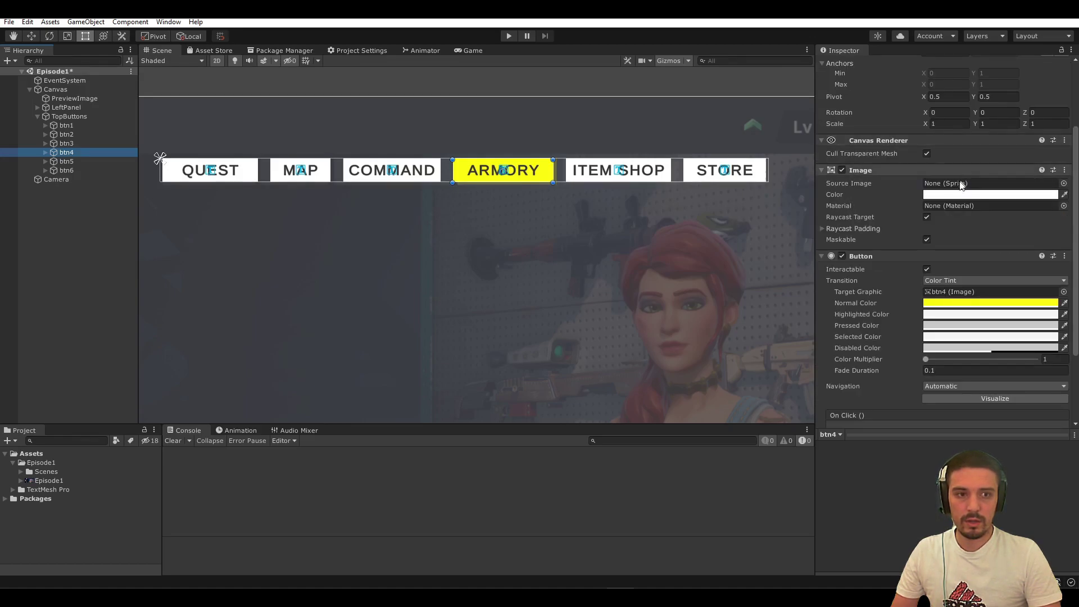
click(952, 195)
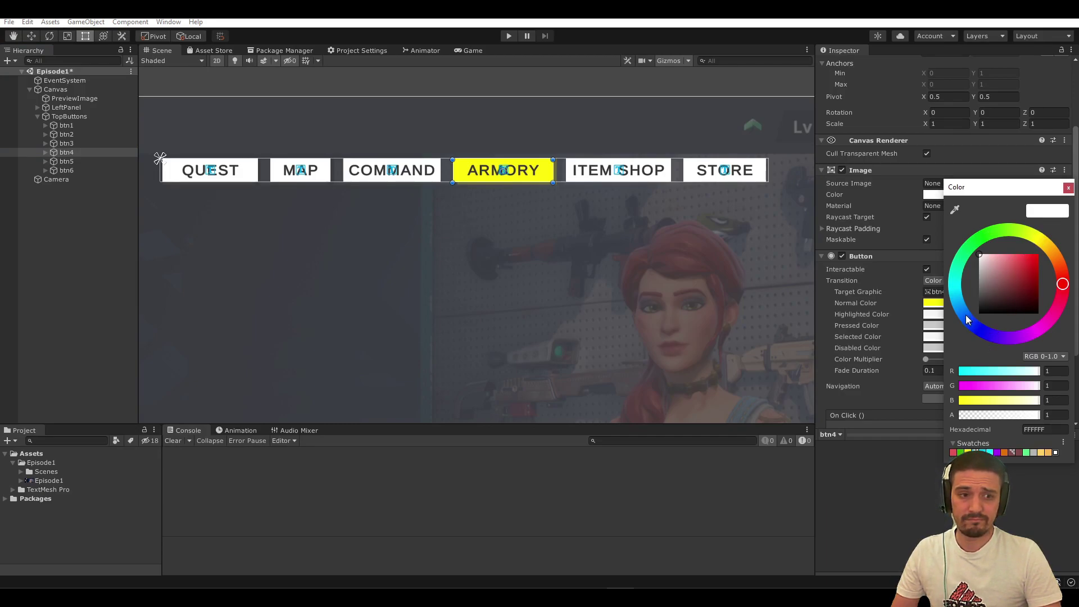
click(954, 209)
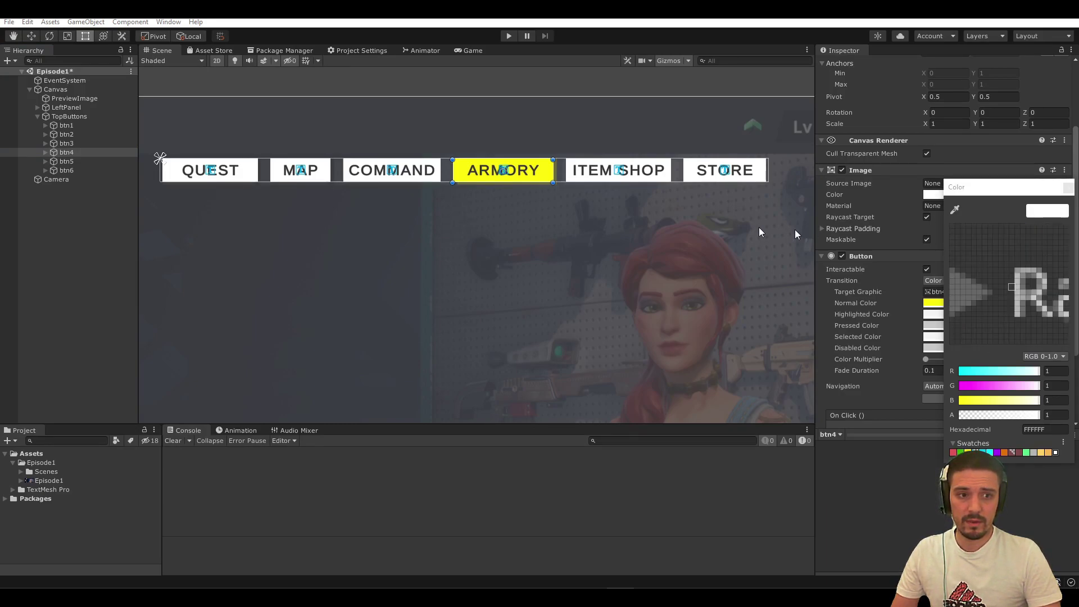
click(548, 178)
click(1067, 187)
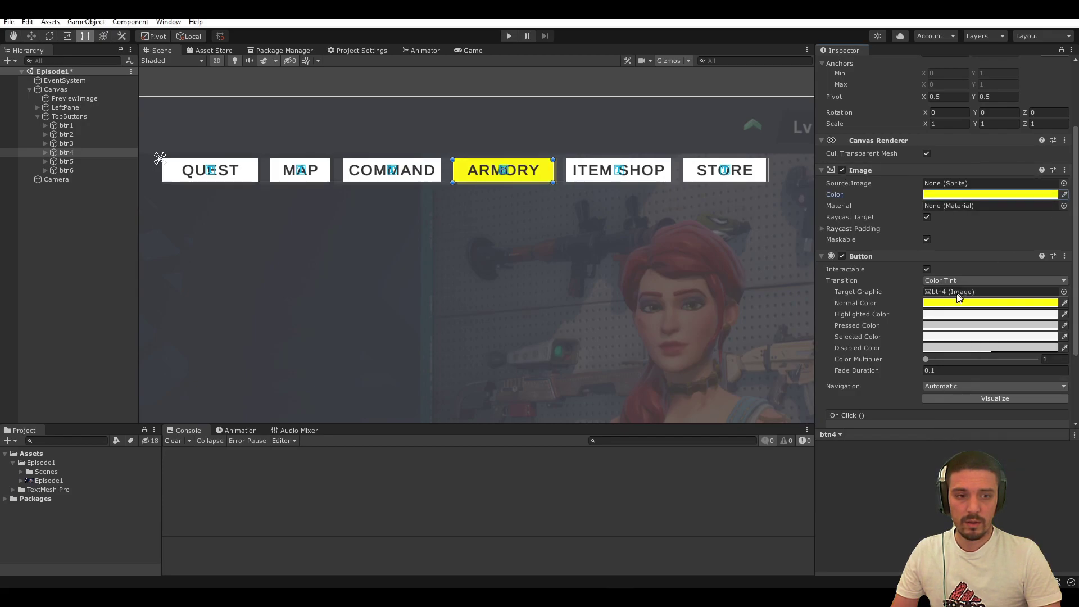
Set ARMORY's Normal tint color to white and switch to the Game view
click(932, 303)
click(980, 360)
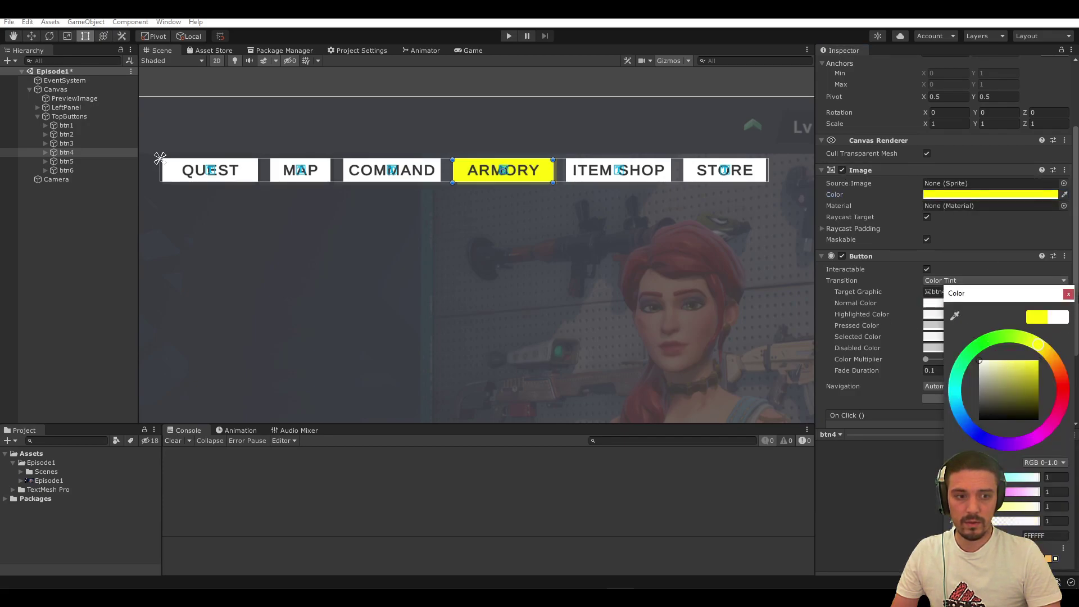
click(1067, 293)
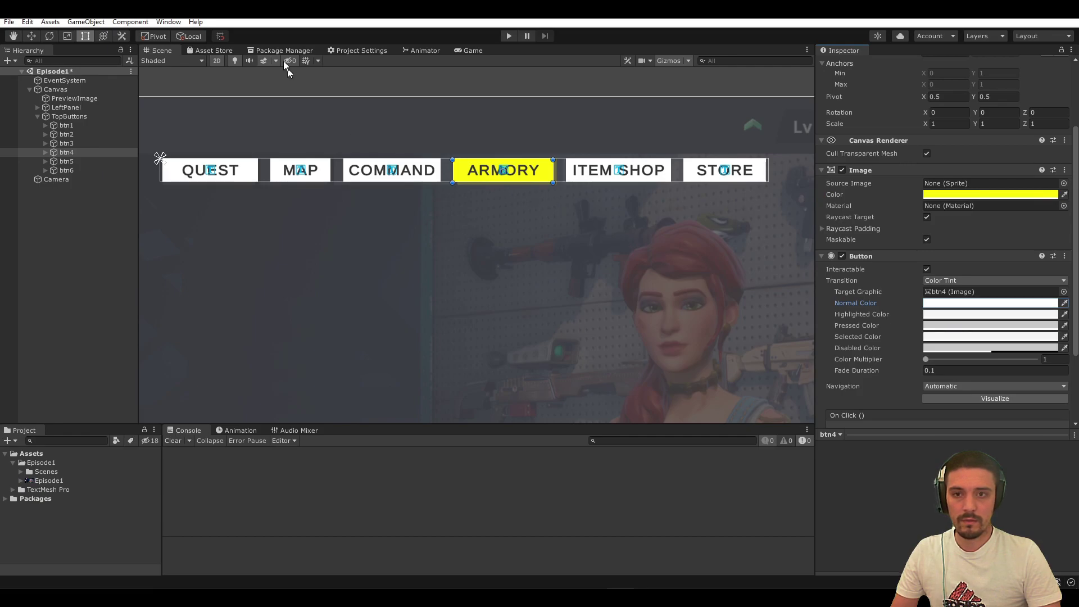
click(475, 50)
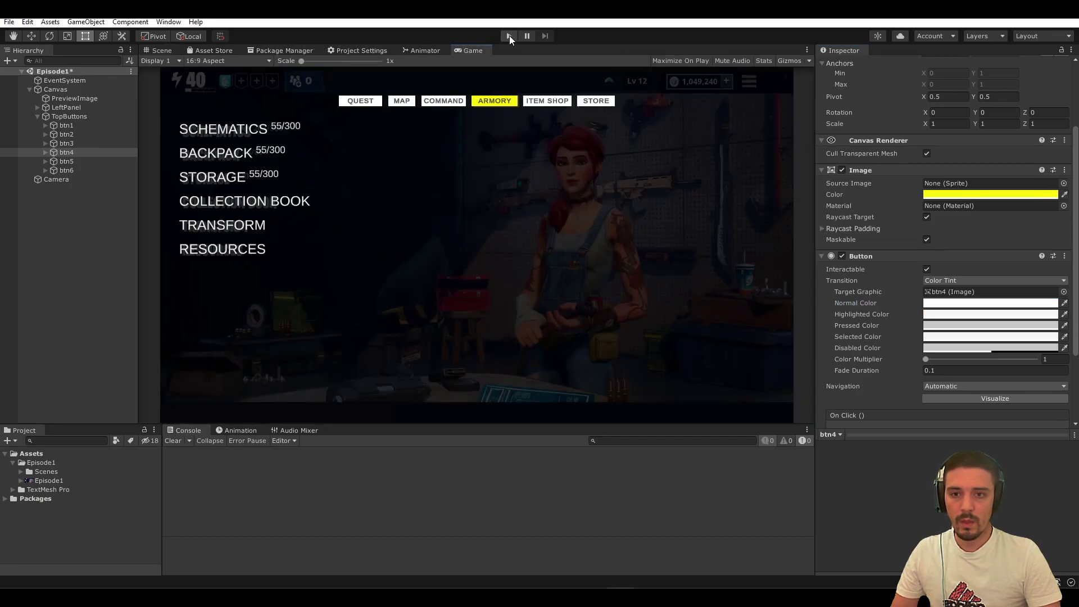
Play-test the ARMORY button in a maximized Game view, then restore the layout and Scene view
click(509, 35)
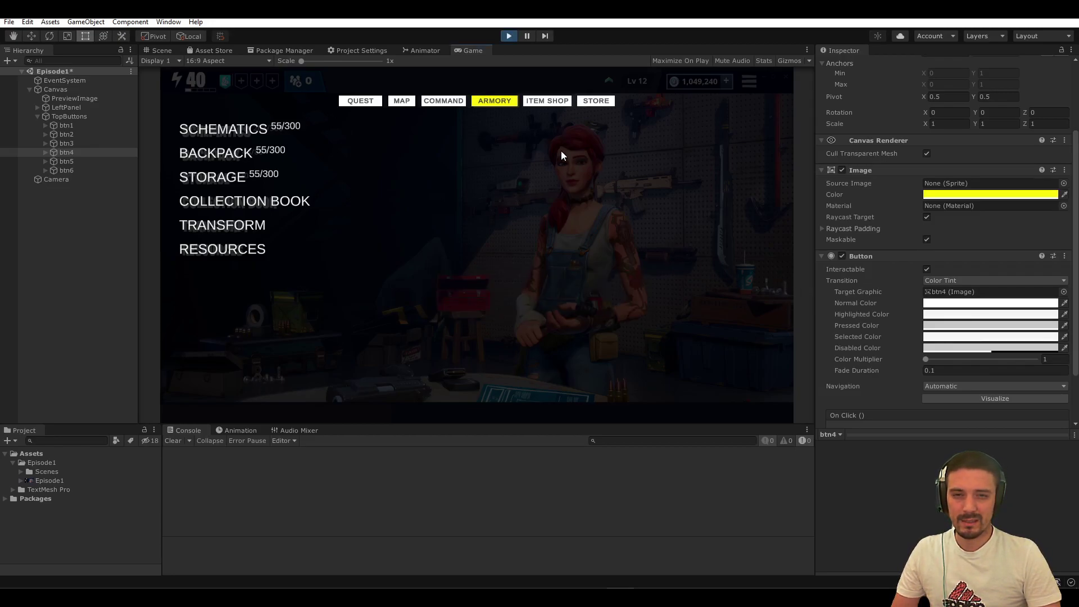
right_click(472, 54)
click(495, 86)
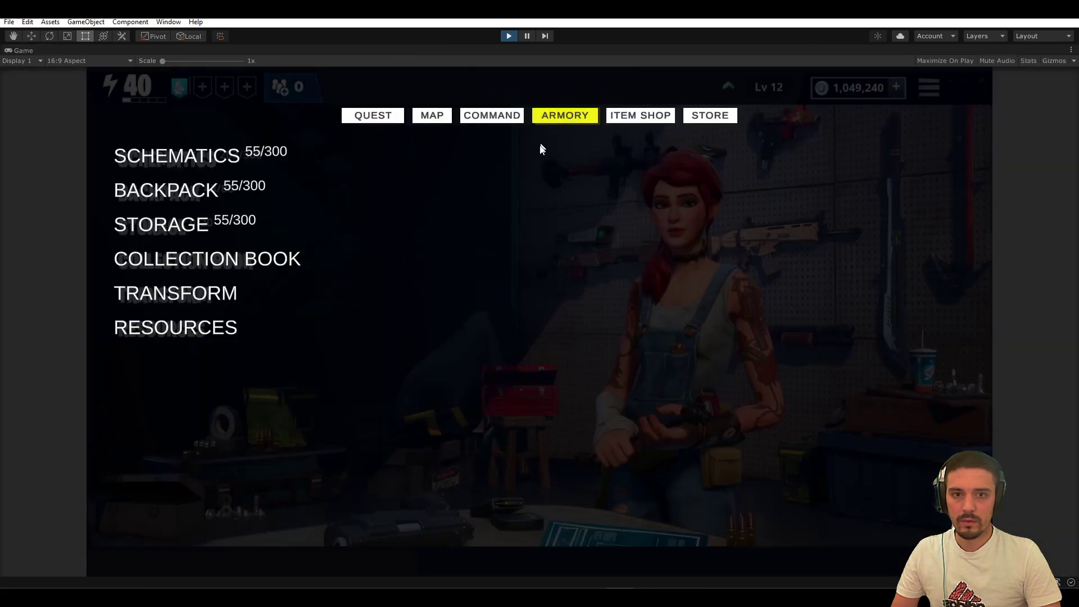
click(550, 116)
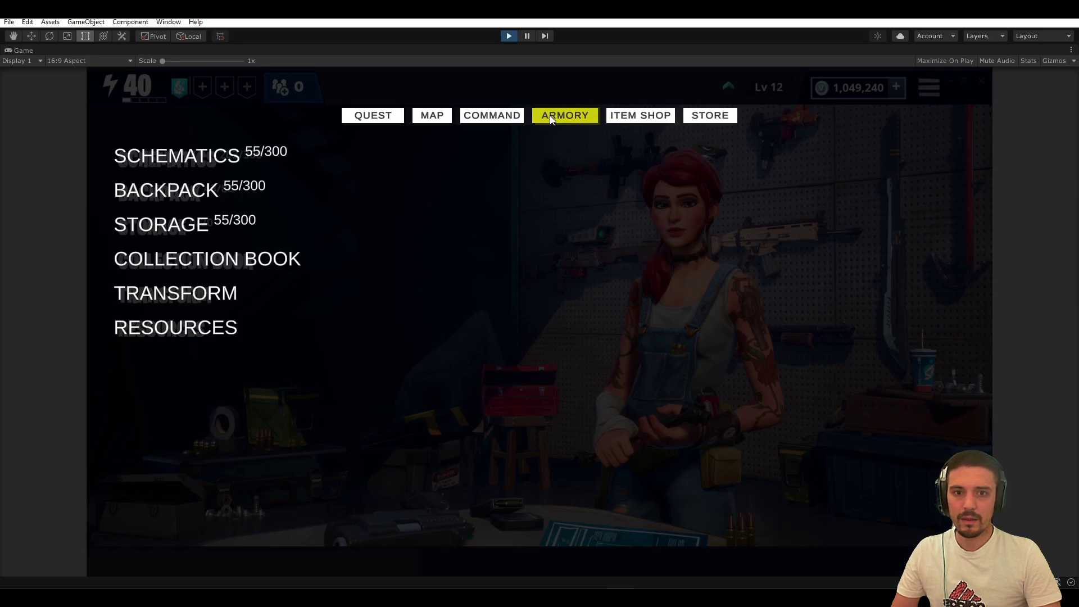
right_click(13, 52)
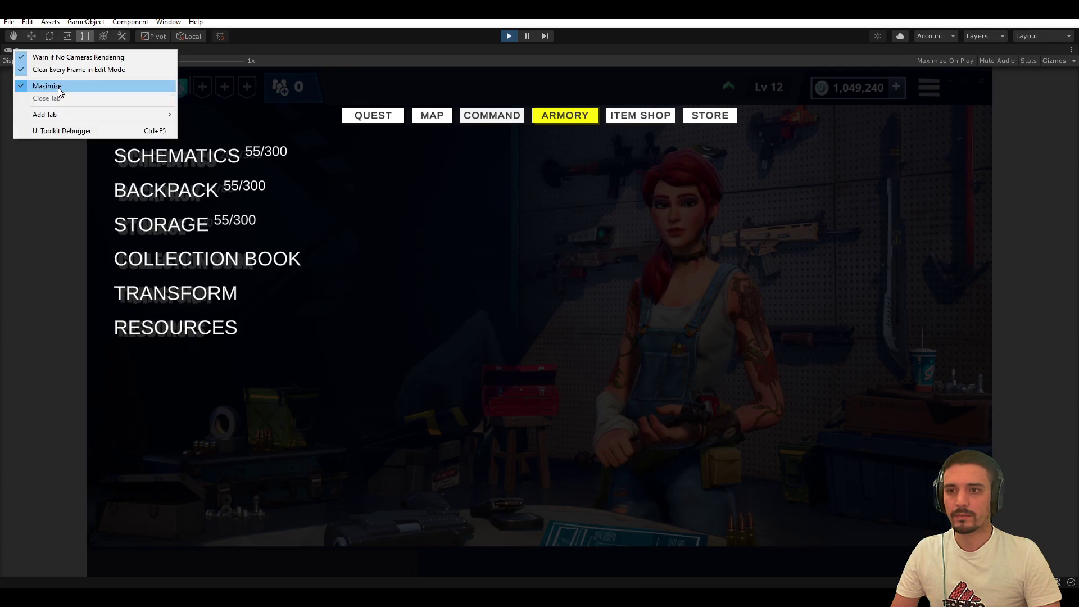
click(58, 87)
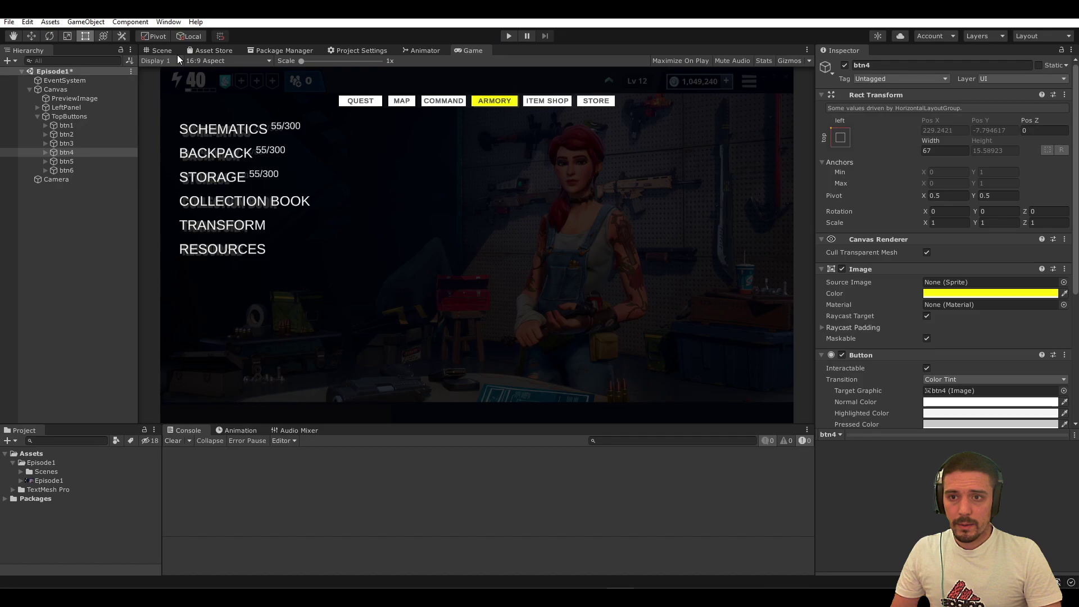
click(175, 52)
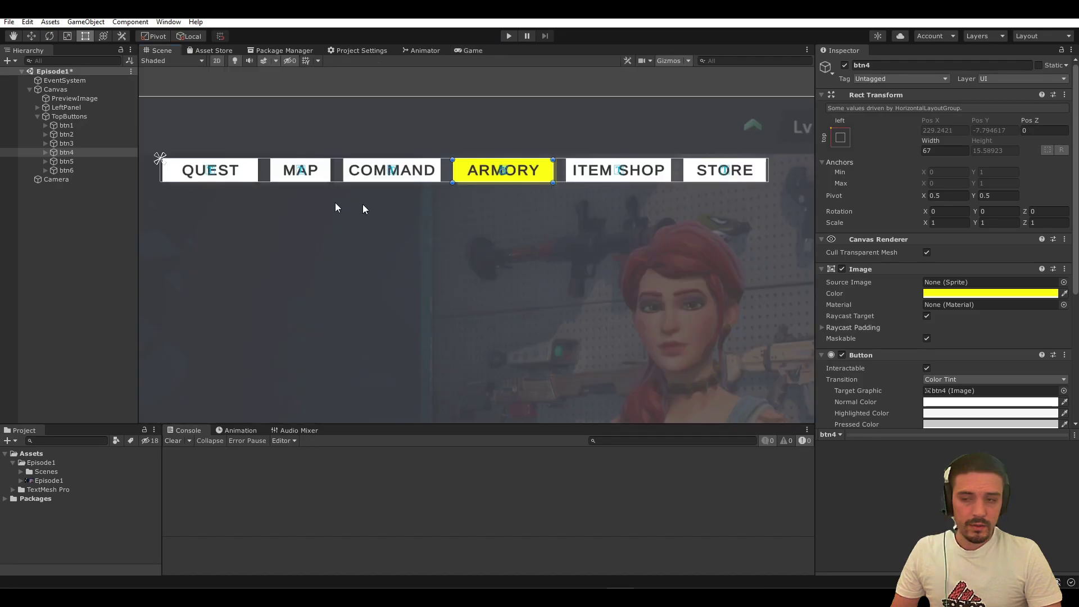
Frame the canvas on the Camera, pan to the top bar, and select the TopButtons group
click(65, 143)
click(61, 135)
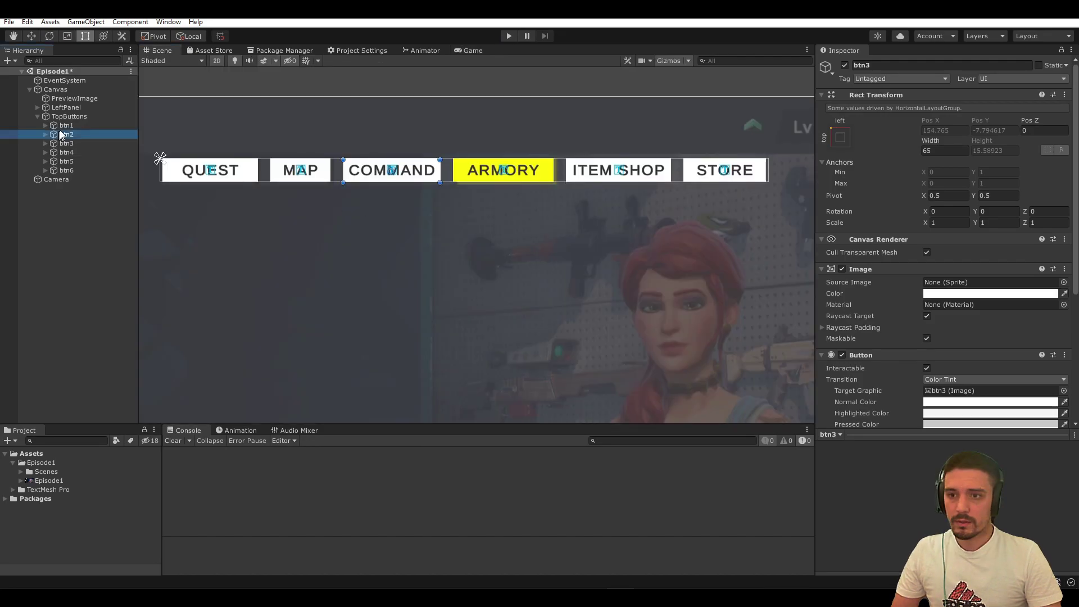
click(86, 179)
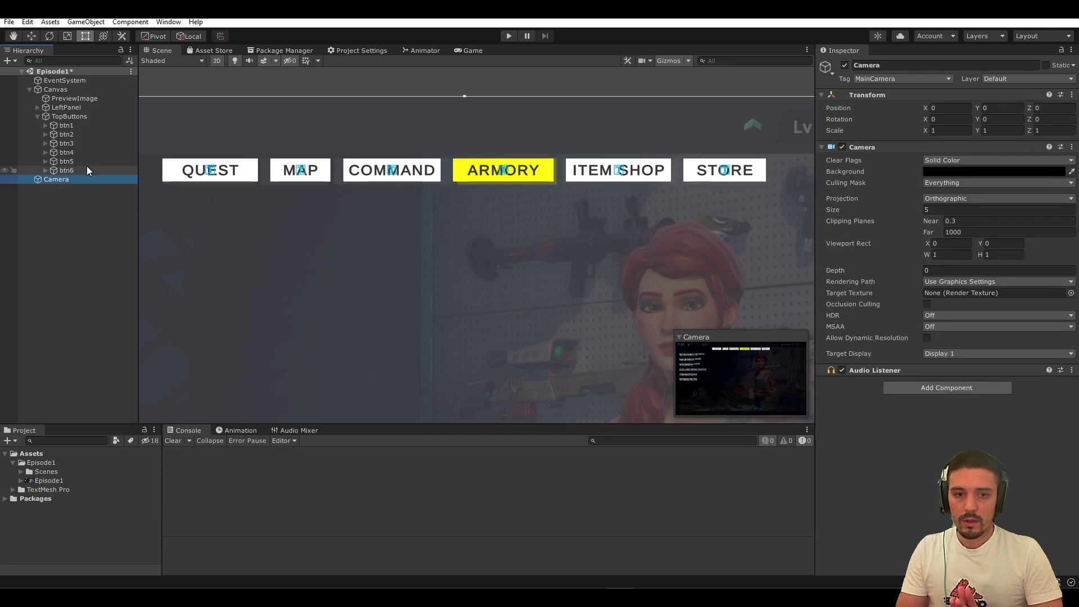
scroll(494, 216, down, 3)
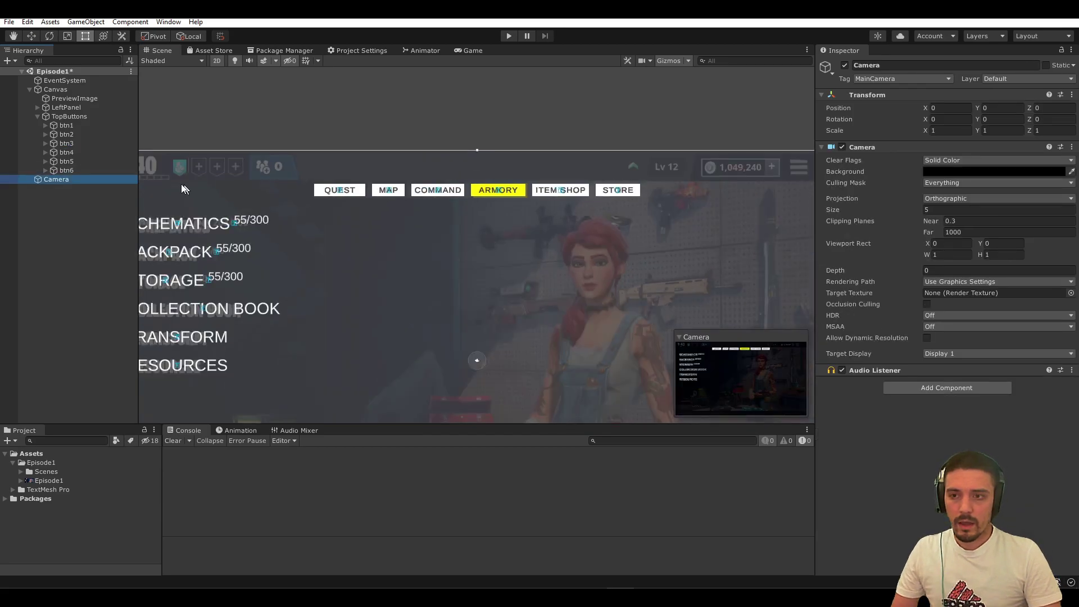
key(f)
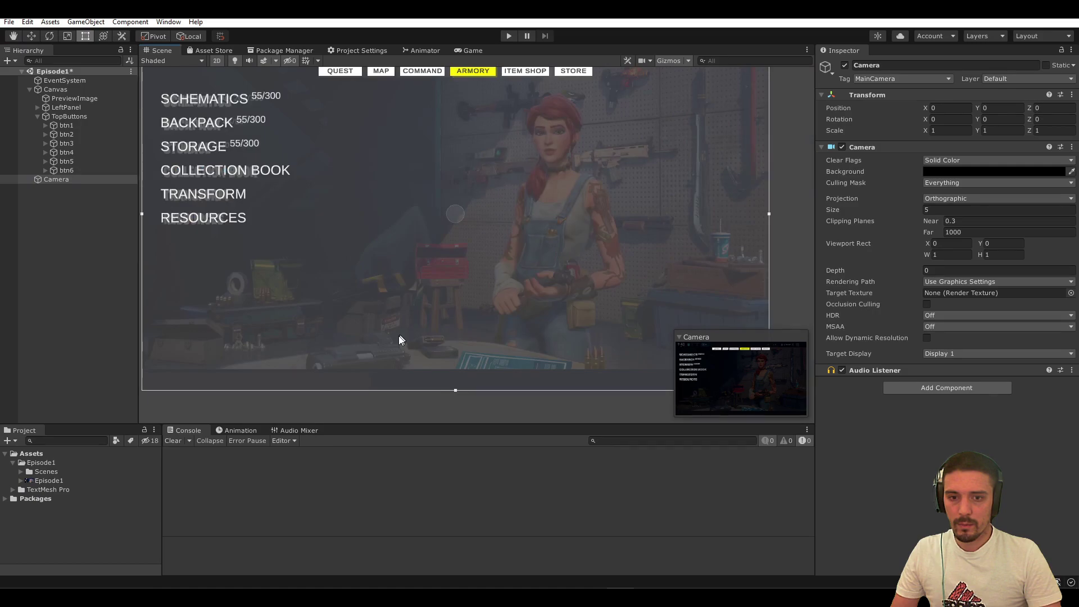
middle_drag(516, 344, 436, 368)
middle_drag(537, 310, 548, 343)
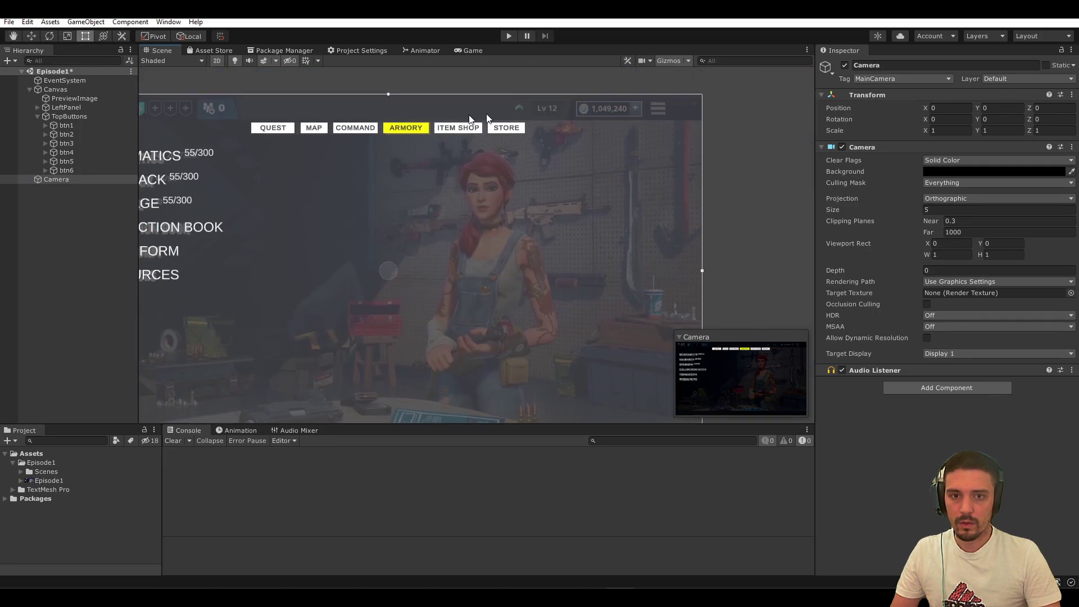
click(76, 118)
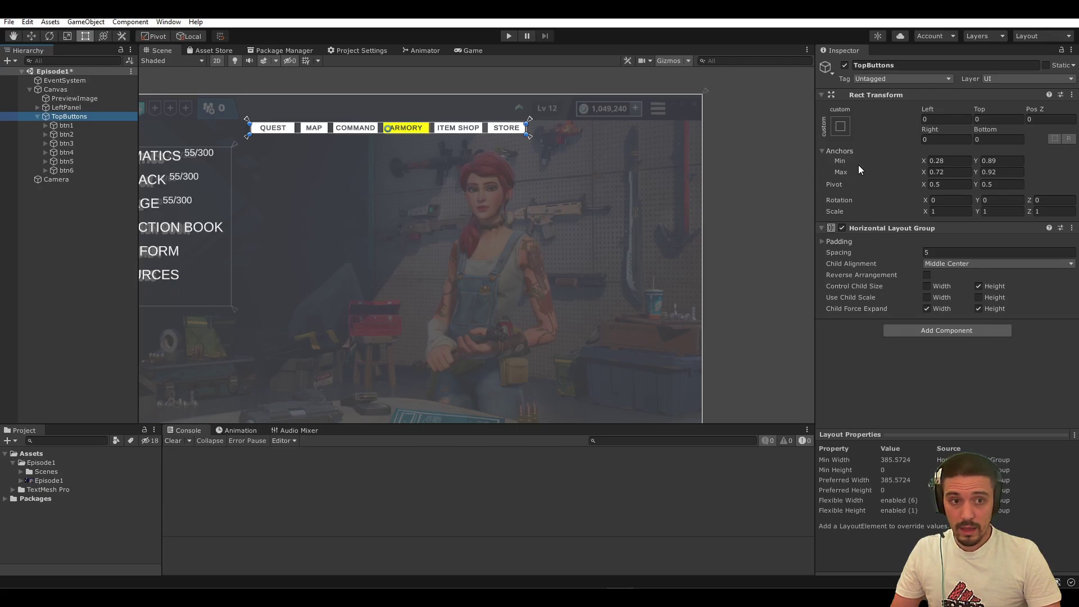
Preview the menu at 16:10, then Free Aspect with a resized panel, then back at 16:9
click(469, 51)
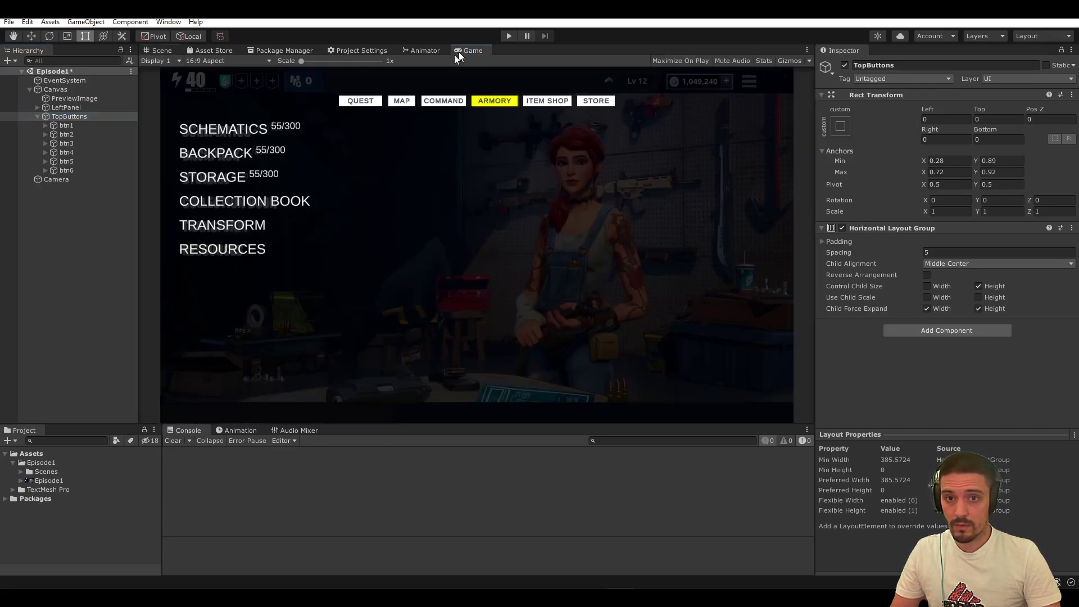
click(222, 60)
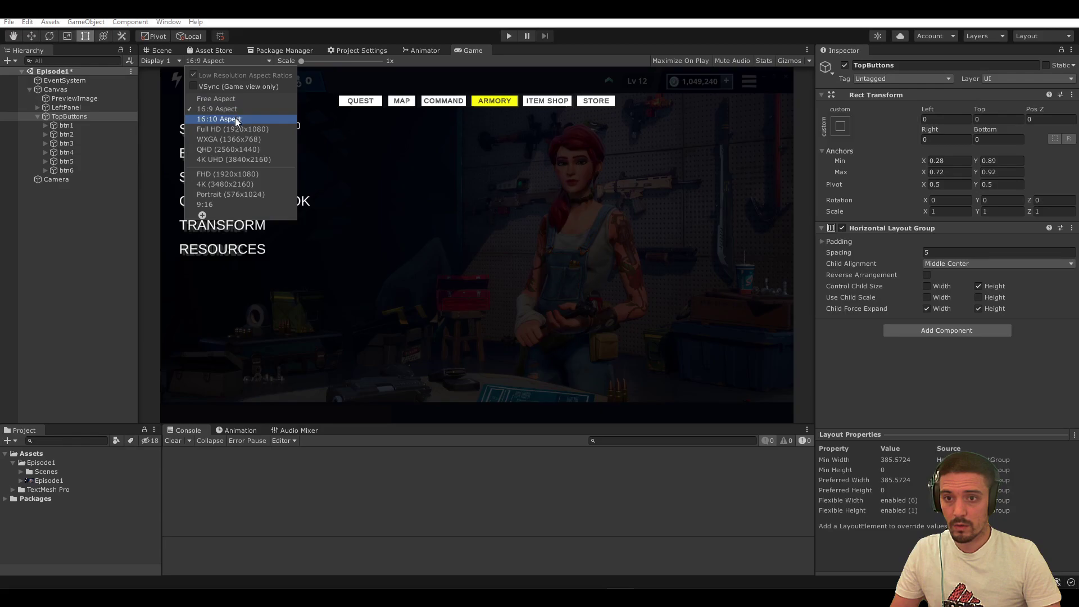
click(231, 114)
click(238, 62)
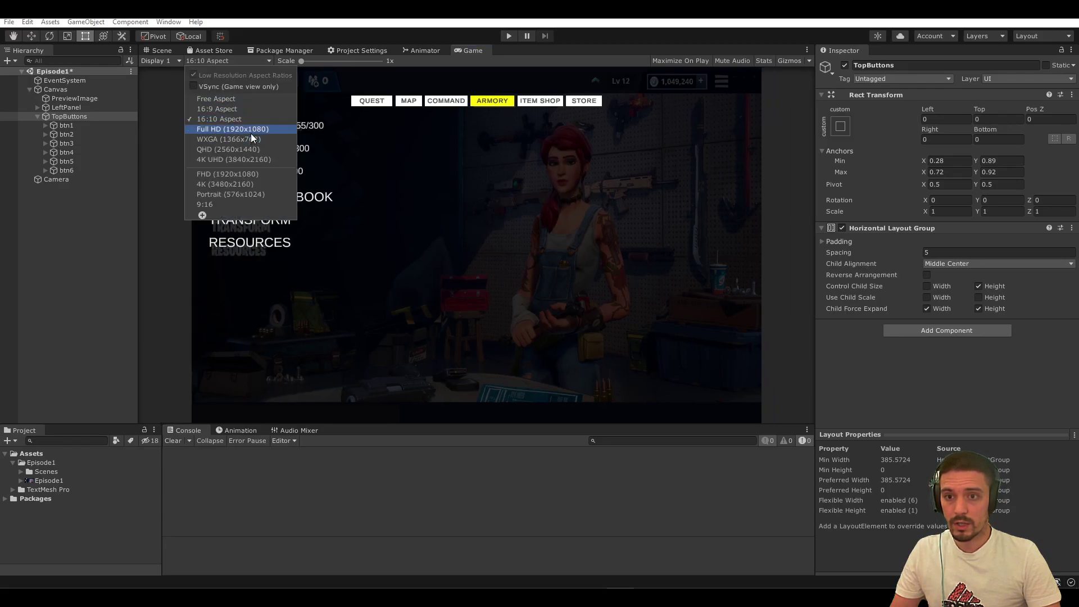
click(241, 99)
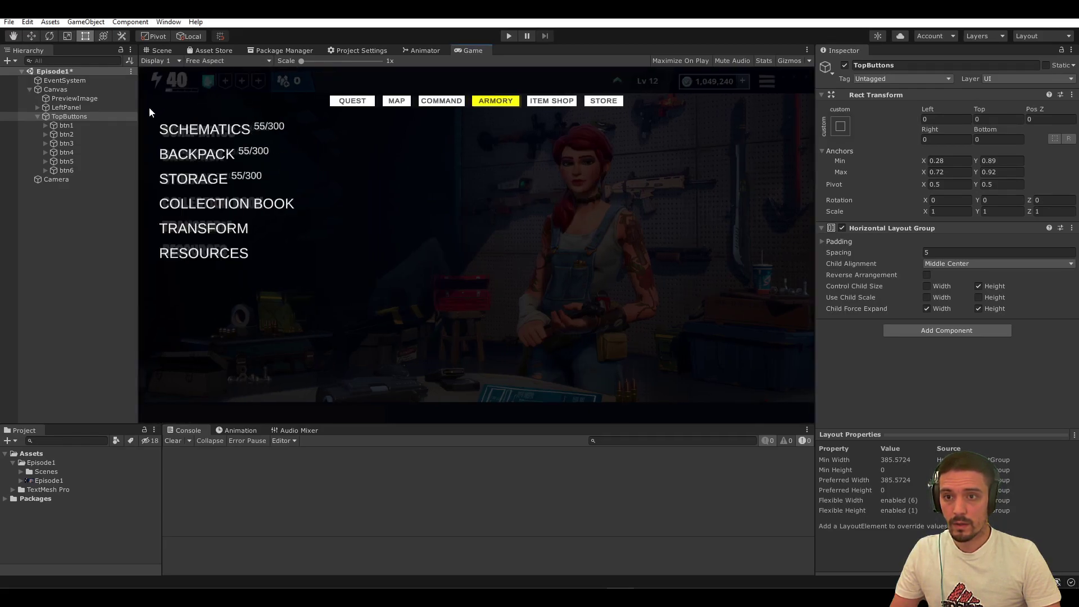
drag(140, 112, 164, 154)
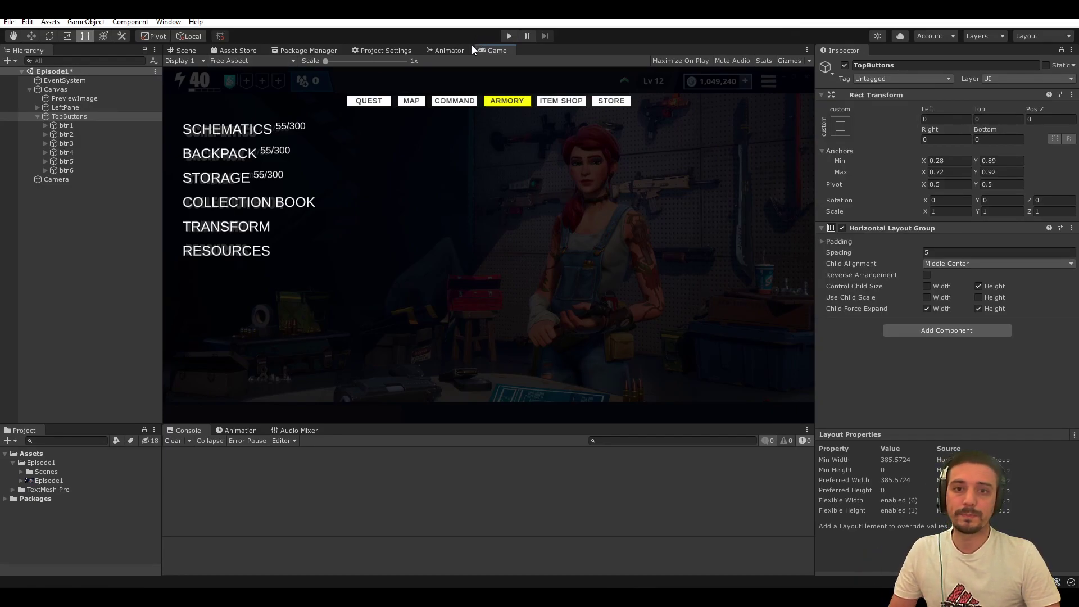
click(254, 60)
click(262, 113)
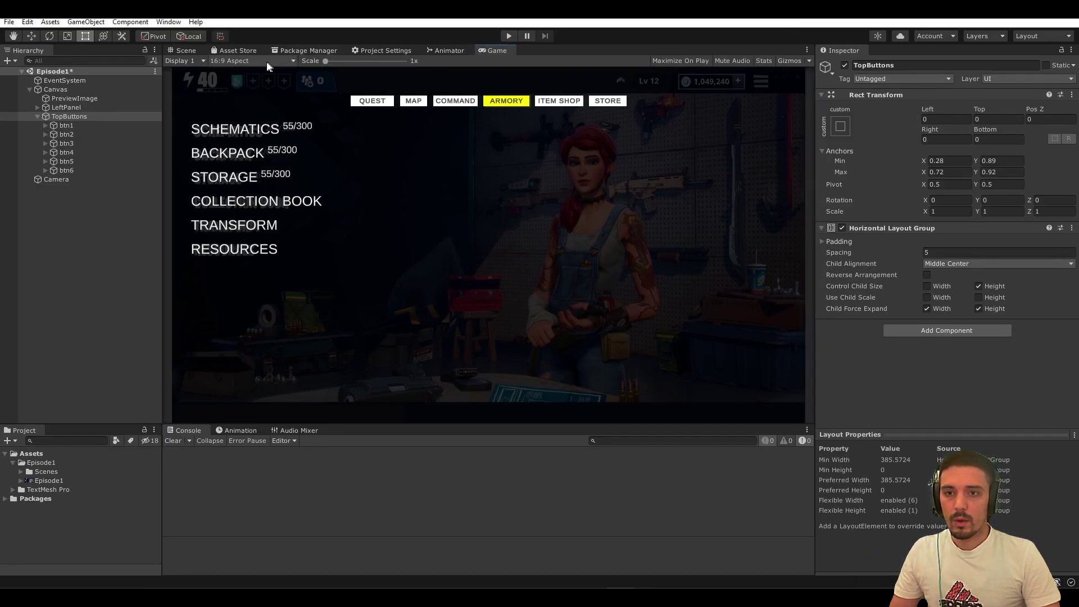
click(187, 52)
click(376, 160)
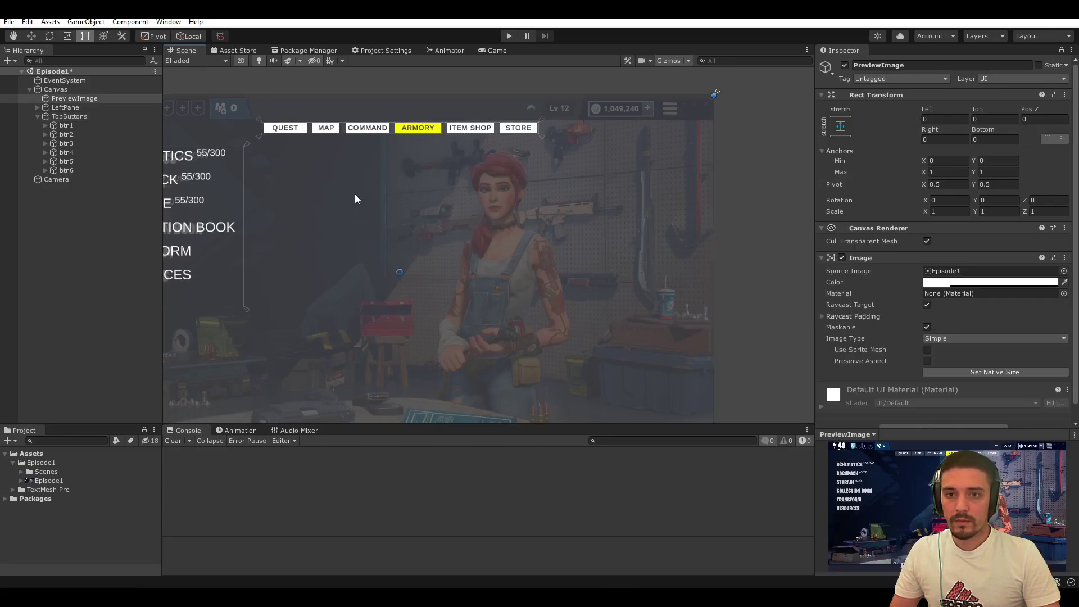
middle_drag(355, 194, 469, 186)
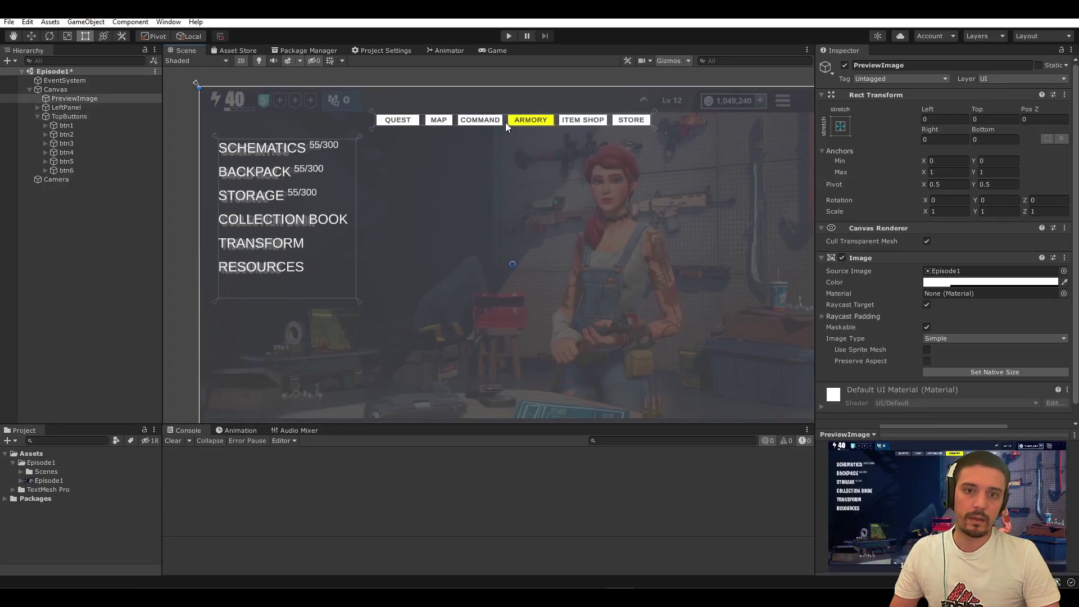
scroll(308, 130, up, 7)
middle_drag(309, 130, 350, 173)
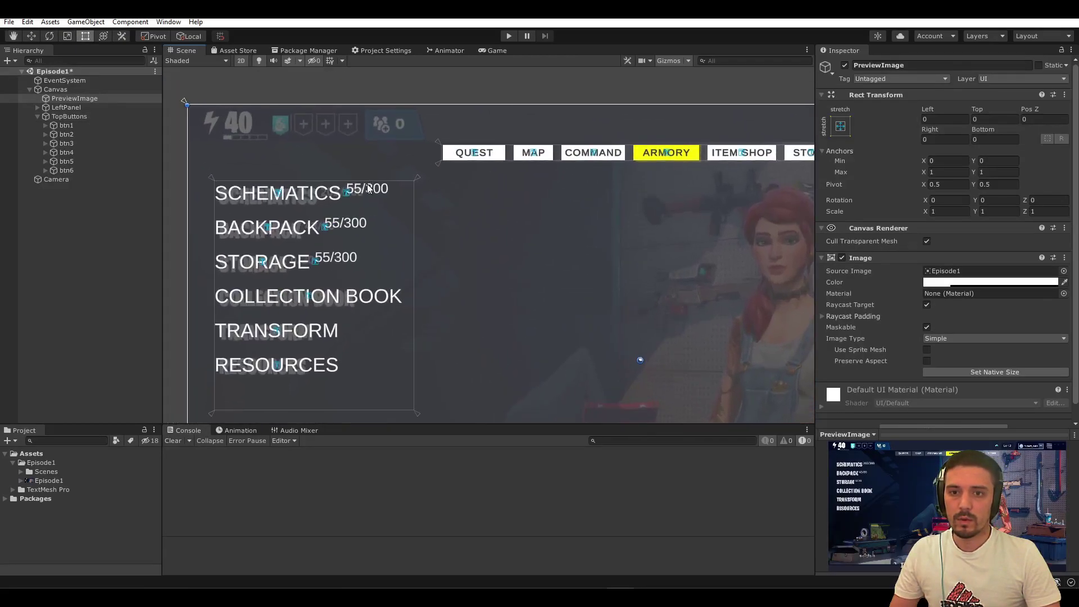
scroll(355, 175, down, 3)
middle_drag(431, 181, 387, 186)
scroll(353, 168, down, 5)
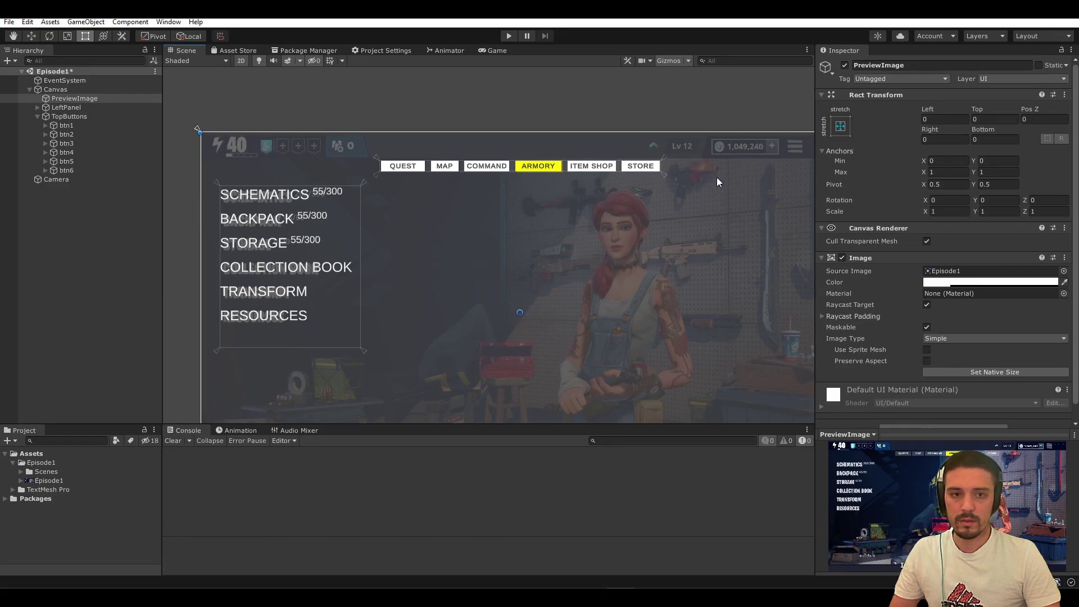
middle_drag(717, 177, 642, 182)
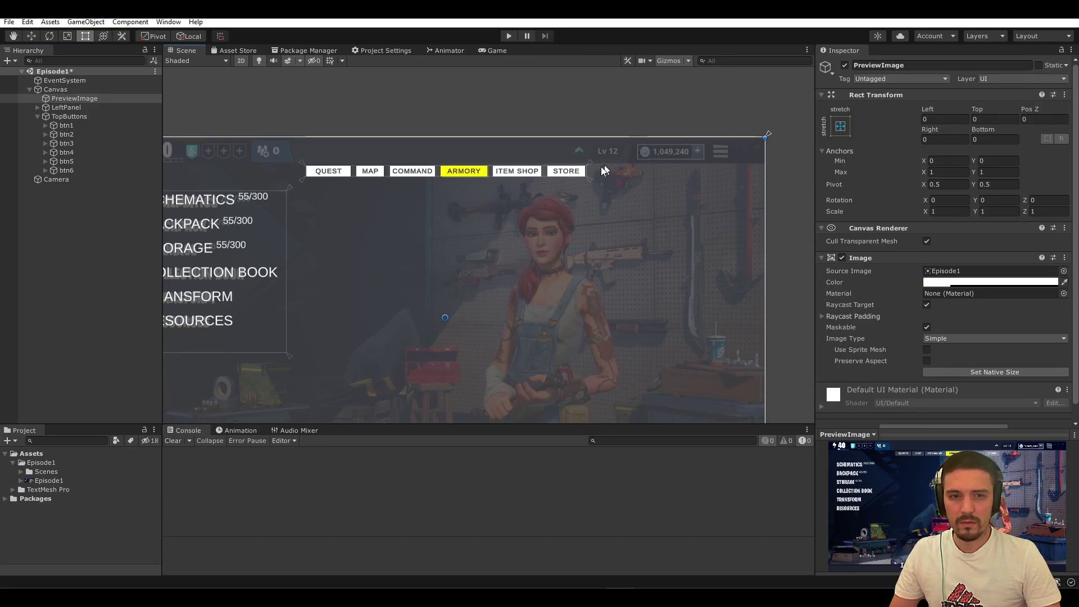
middle_drag(375, 210, 428, 206)
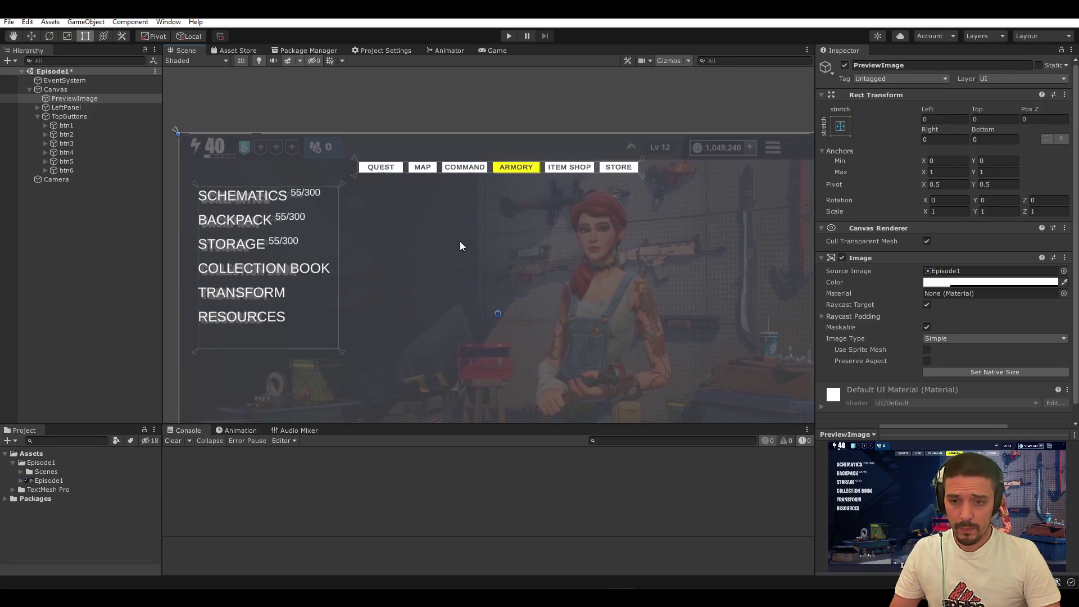